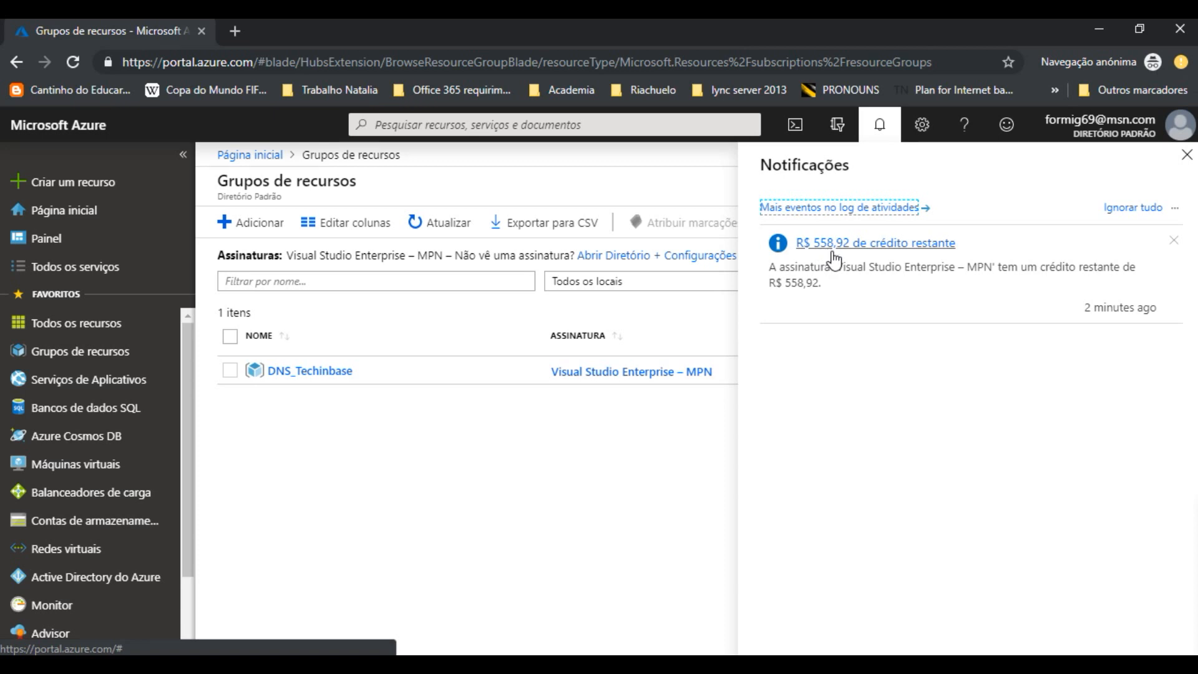
Close the Notificações panel to show the Grupos de recursos list with DNS_Techinbase
left_click(1186, 156)
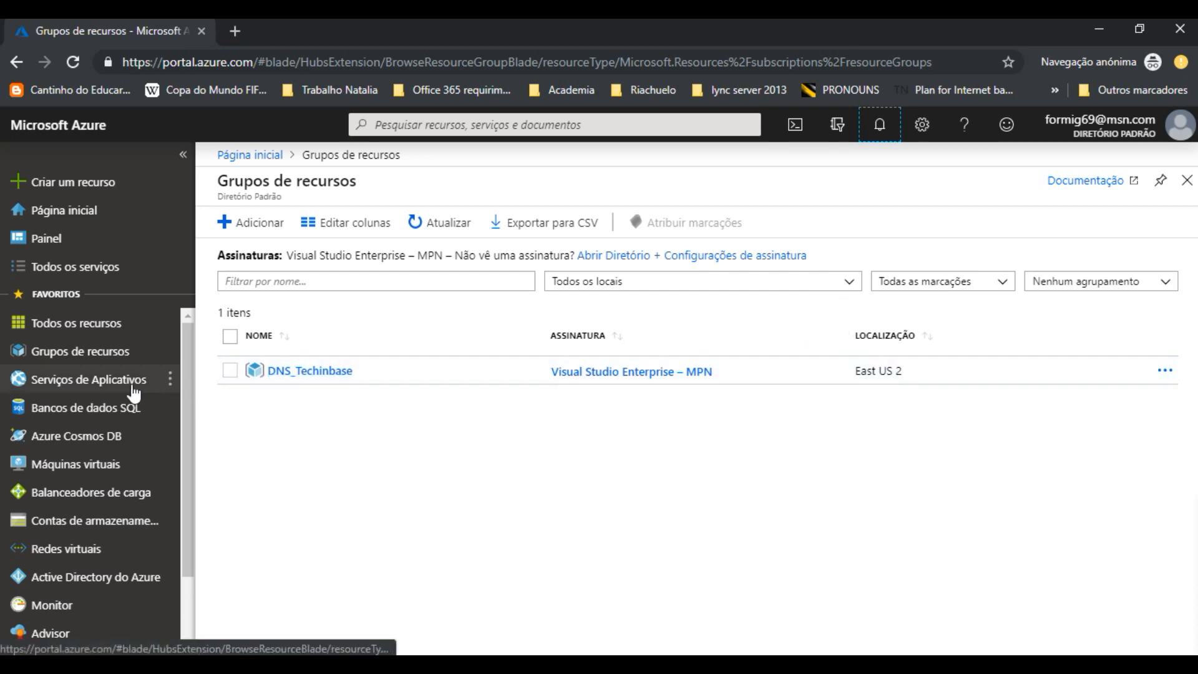
Fill in resource group Lab-Techinbase in (EUA) Oeste dos EUA 2 and open its review summary
left_click(110, 355)
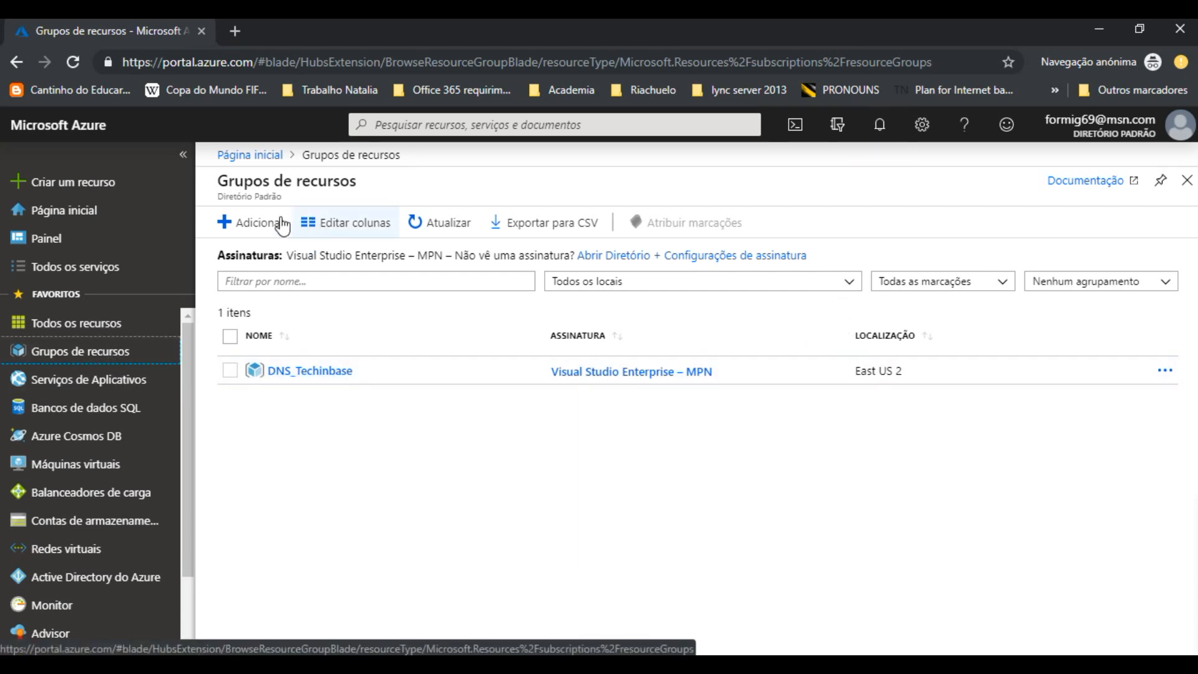
left_click(256, 223)
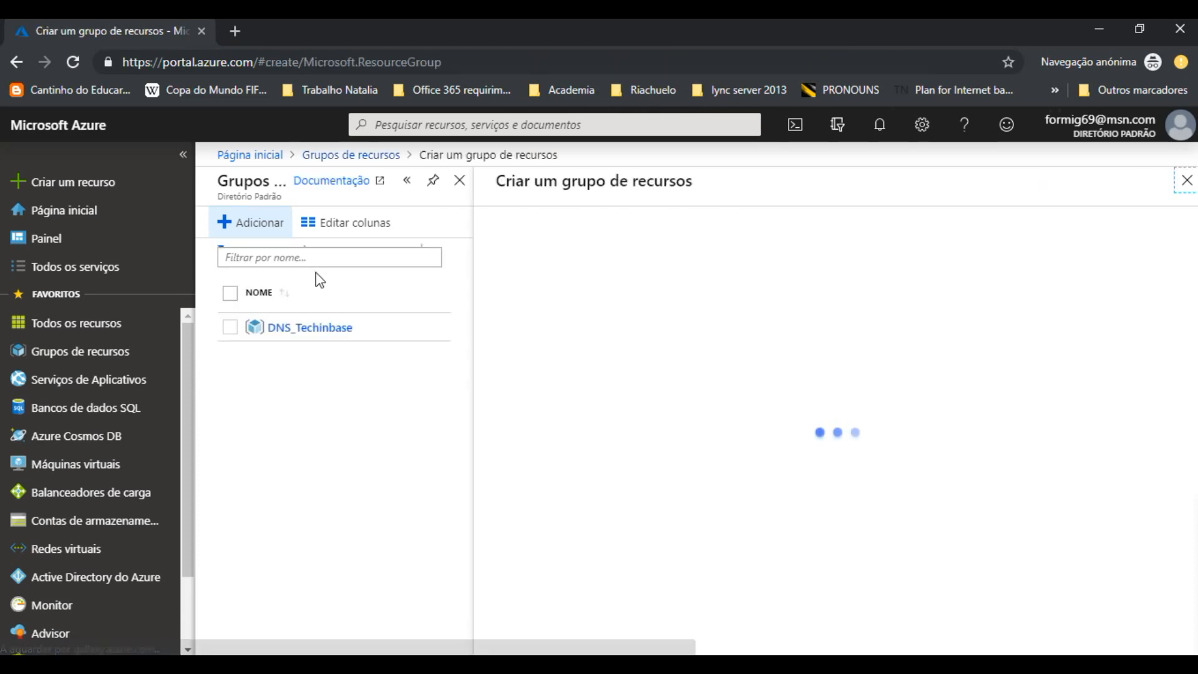
left_click(753, 400)
type("L")
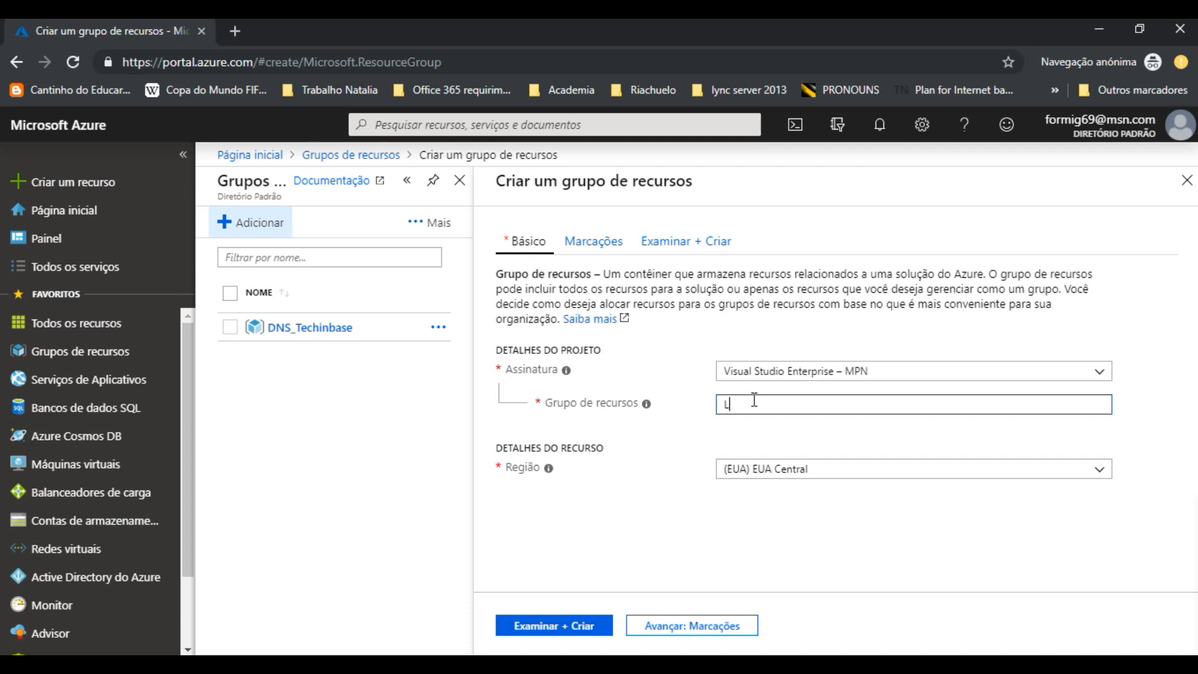
type("ab-Techinbase")
left_click(792, 470)
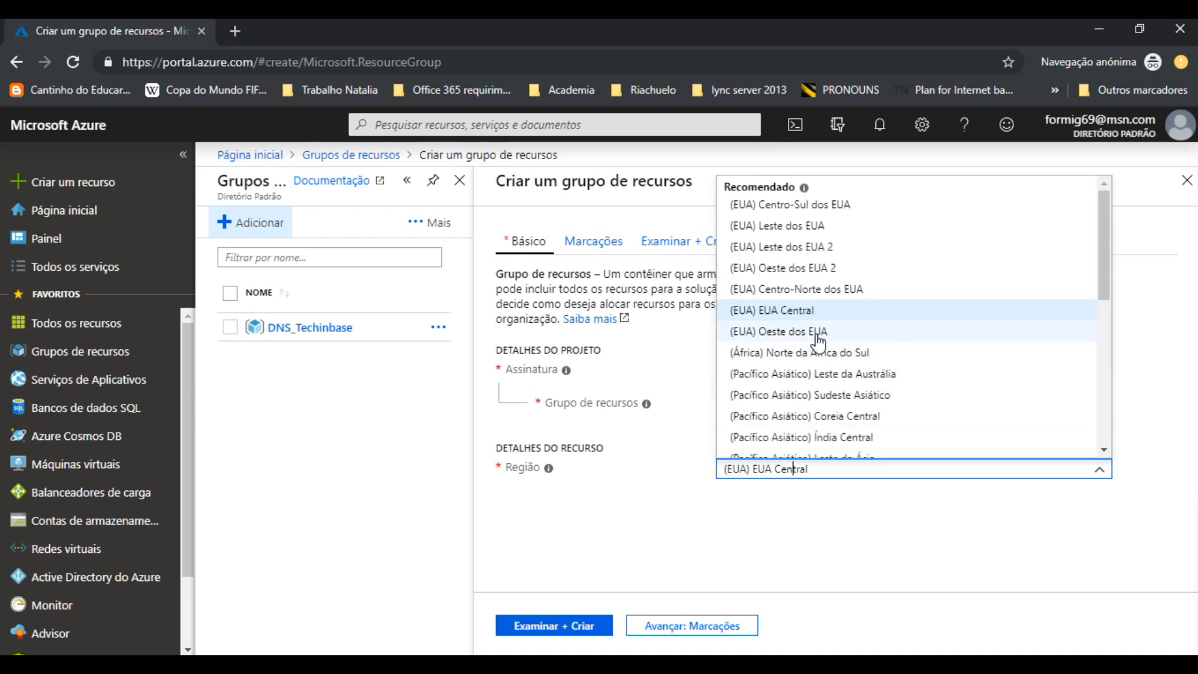
left_click(802, 274)
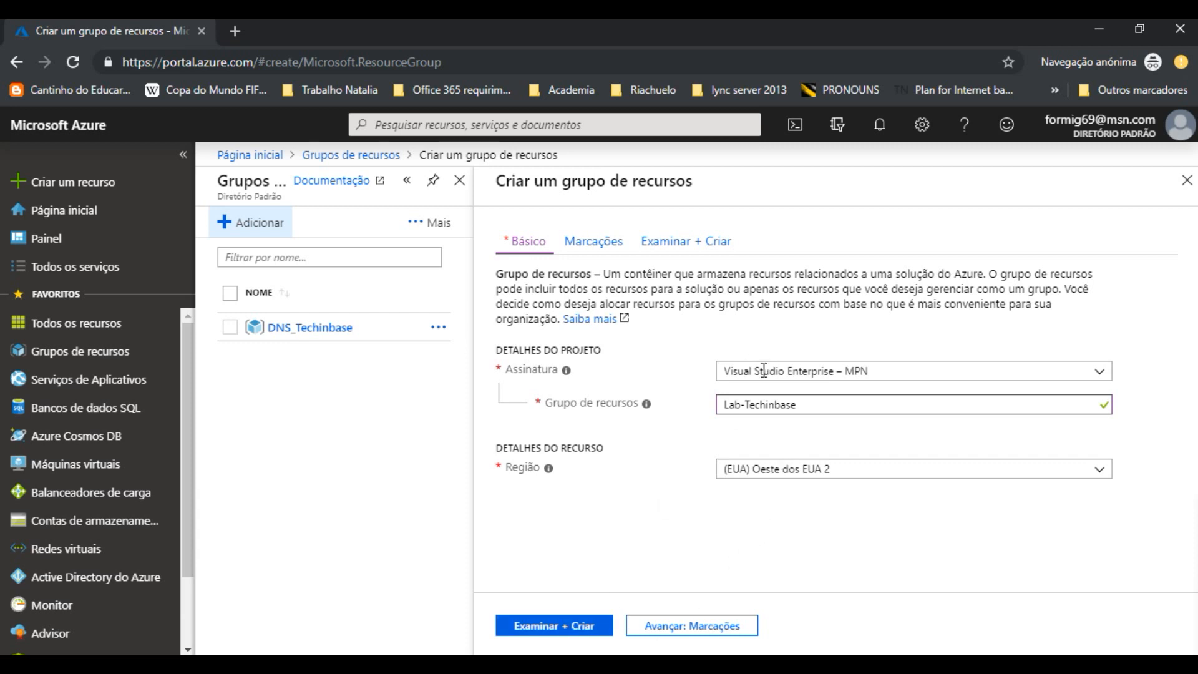
left_click(1104, 381)
left_click(1104, 382)
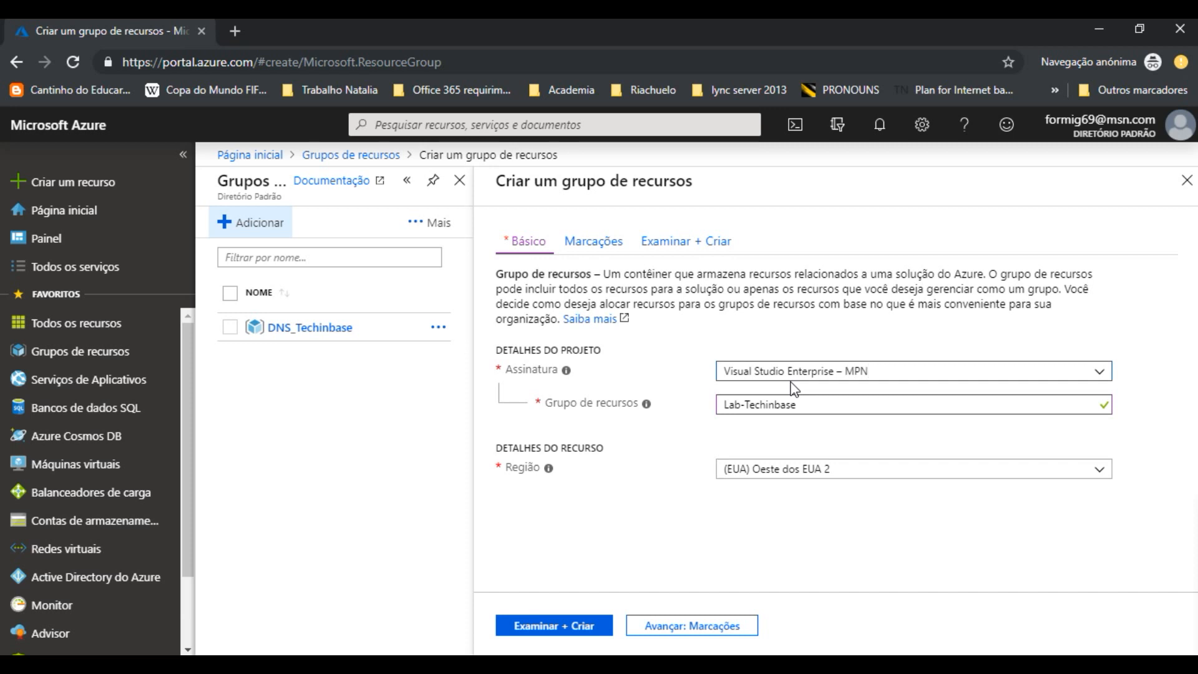
left_click(589, 630)
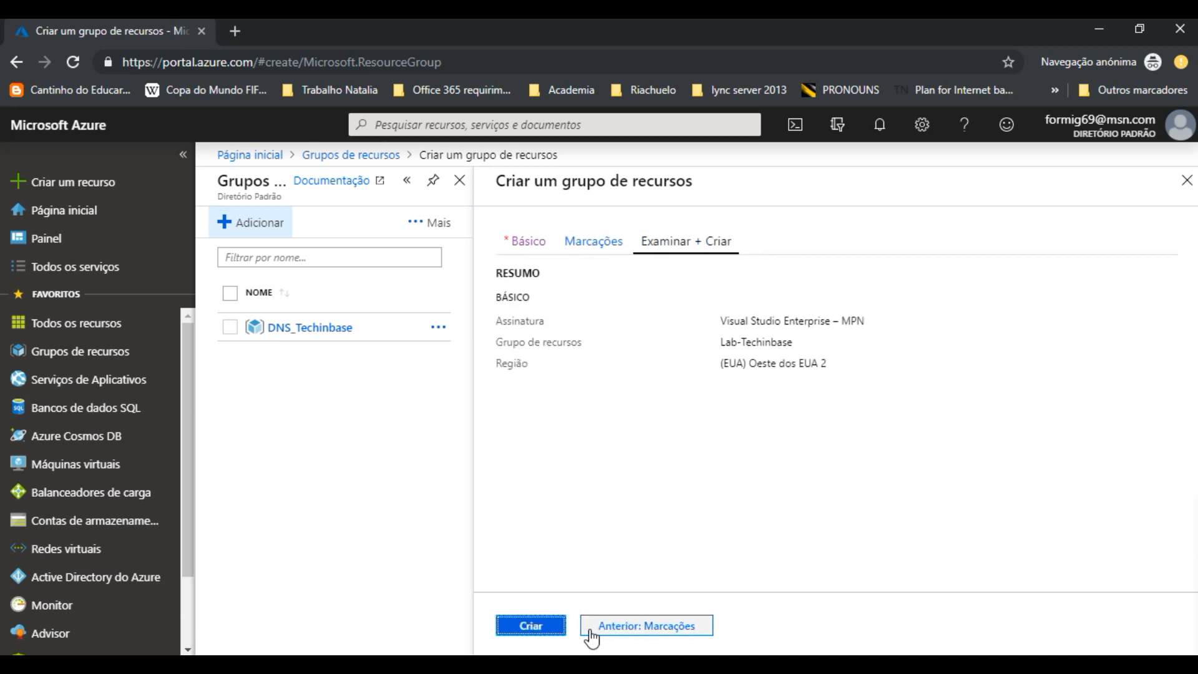
Create Lab-Techinbase and refresh the list so it appears beside DNS_Techinbase
left_click(529, 625)
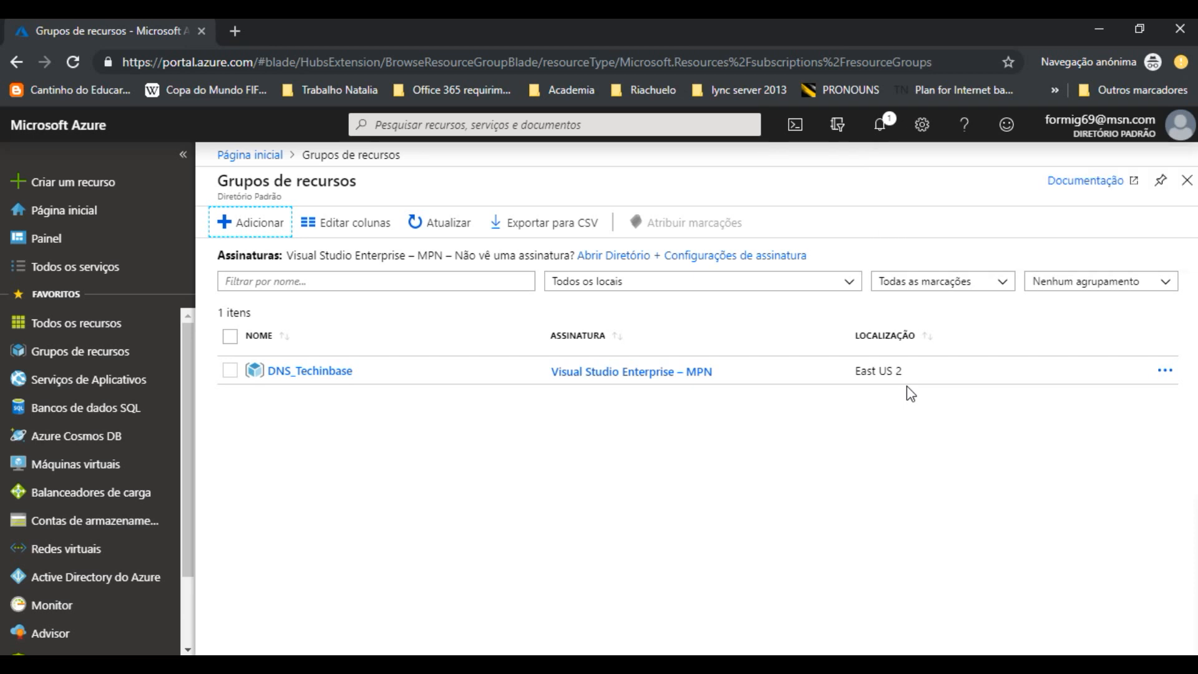
left_click(424, 225)
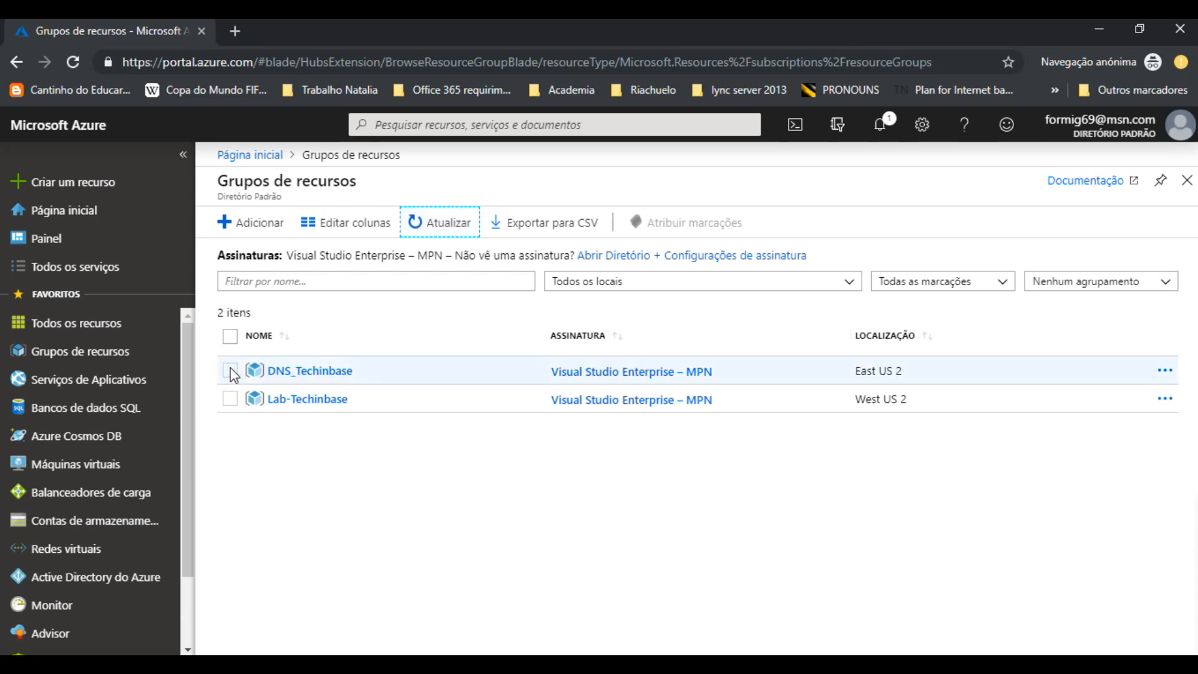
Start a new virtual network named Internal
left_click(111, 550)
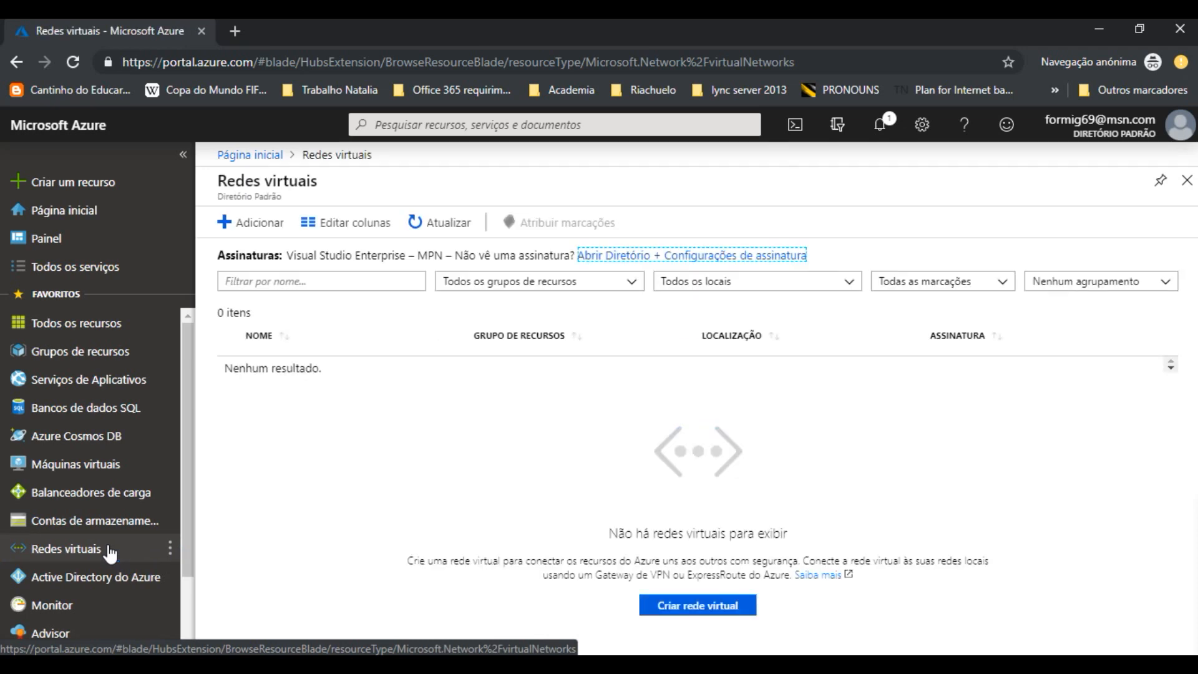
left_click(266, 230)
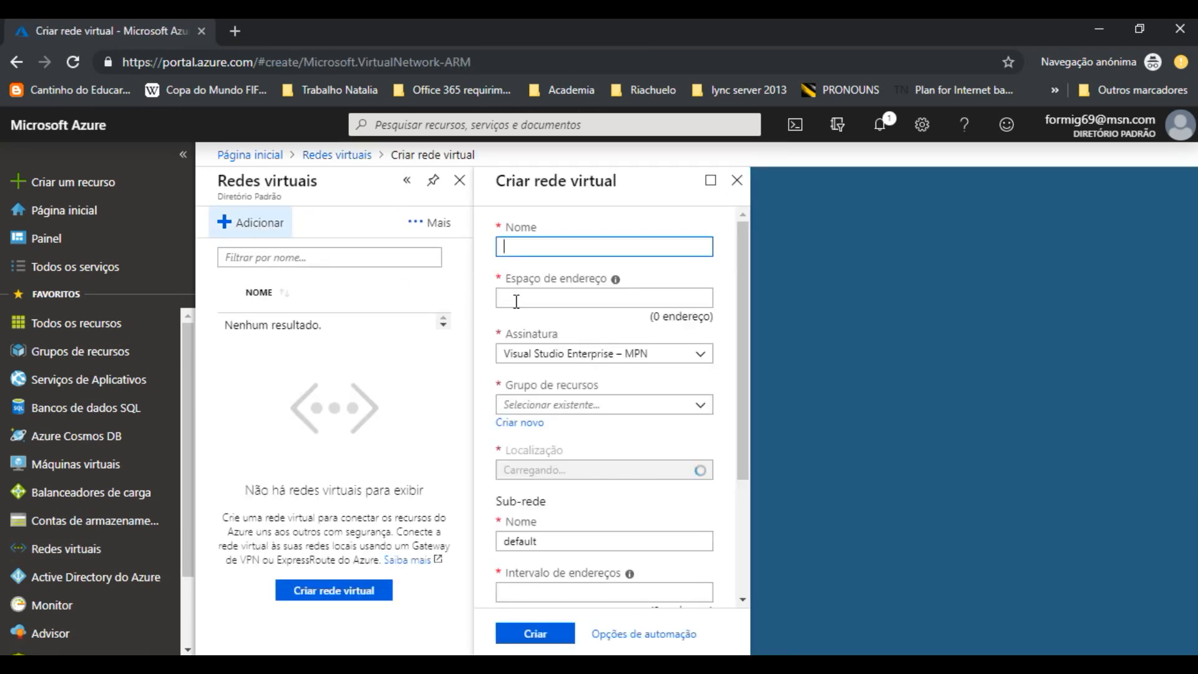
type("Internal")
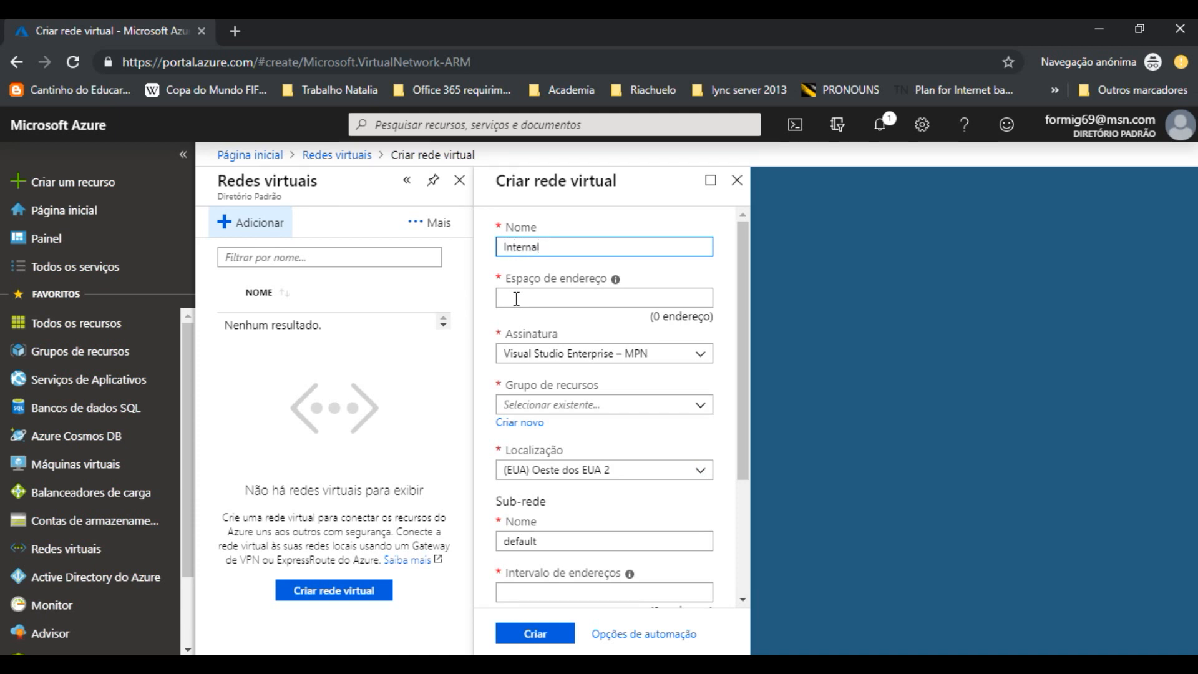
key("Tab")
Set the network's address space to 192.168.0.0/24
left_click(592, 298)
type("1")
key("BackSpace")
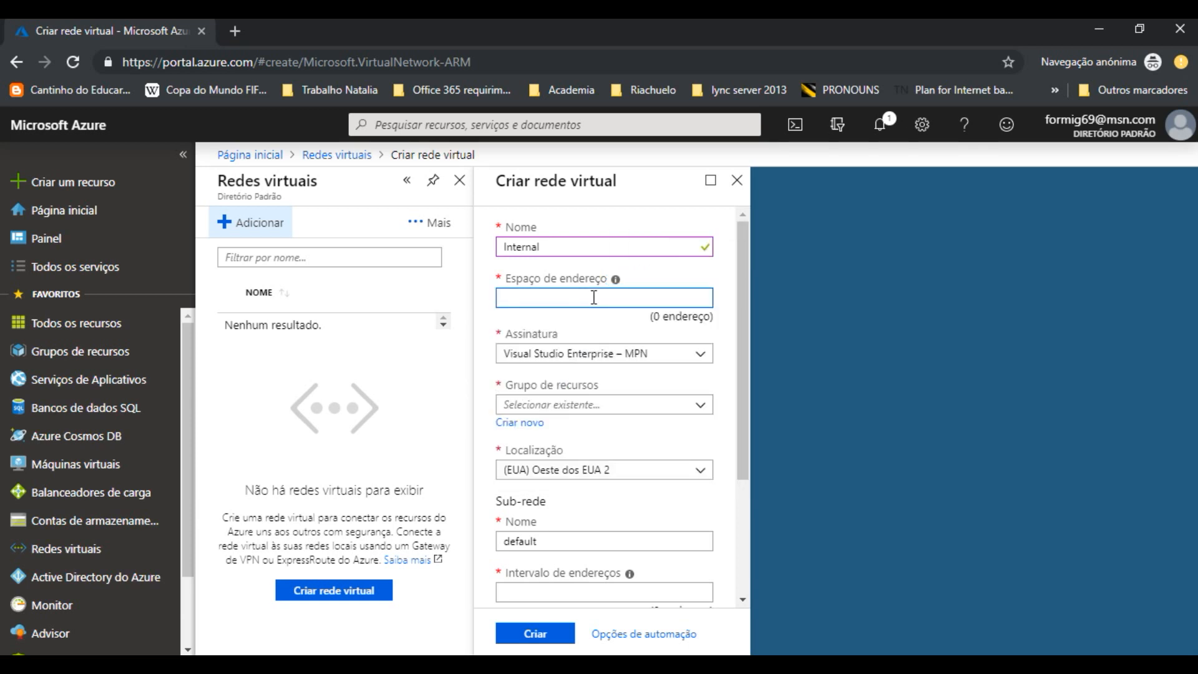
type("192.168.0.0/24")
key("Tab")
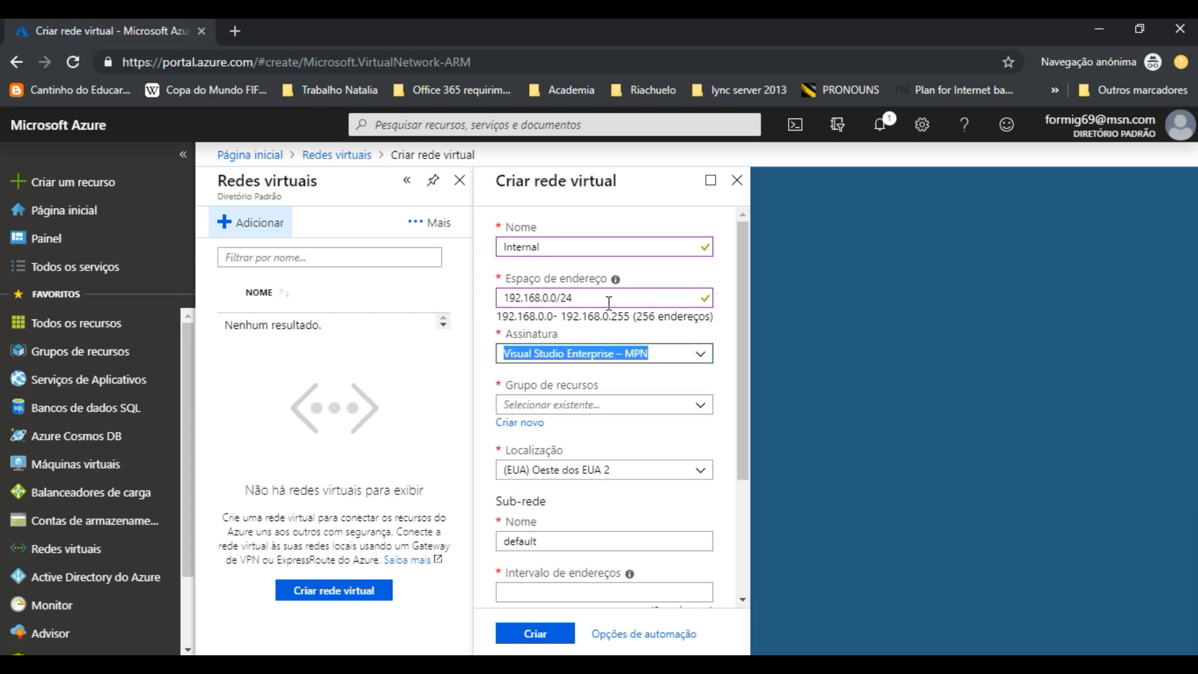
left_click(609, 299)
key("BackSpace")
type("1")
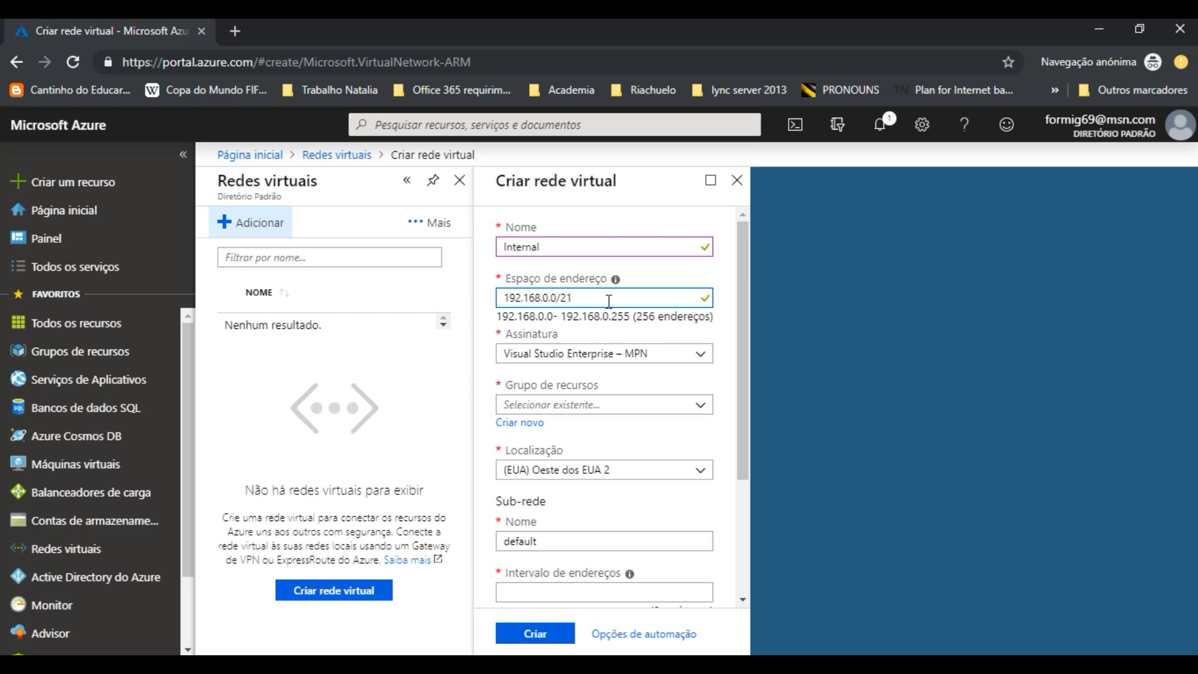
key("Tab")
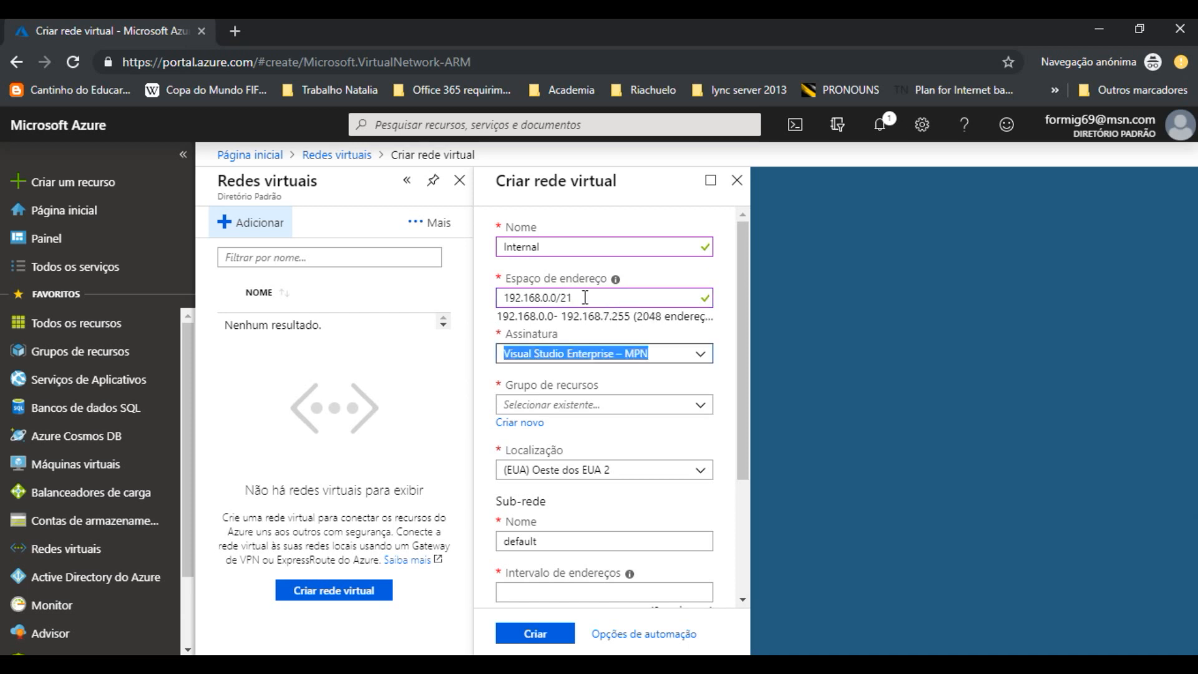
left_click(585, 298)
key("BackSpace")
type("4")
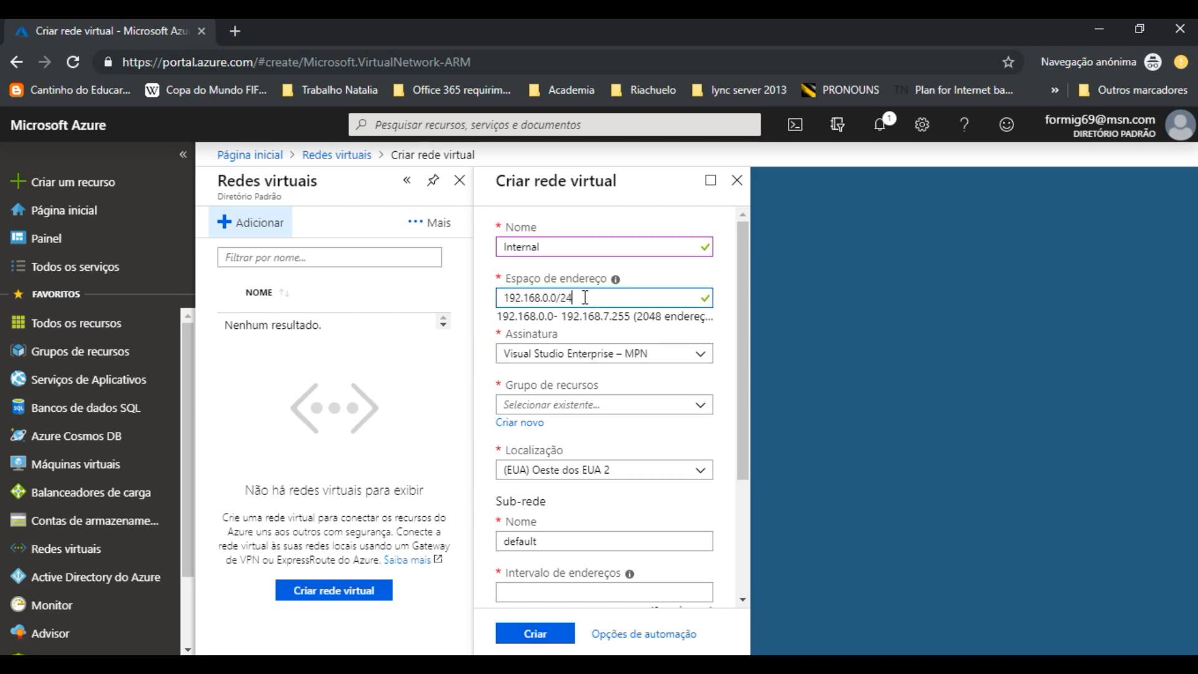
Place the network in Lab-Techinbase with location (EUA) Oeste dos EUA 2
left_click(596, 404)
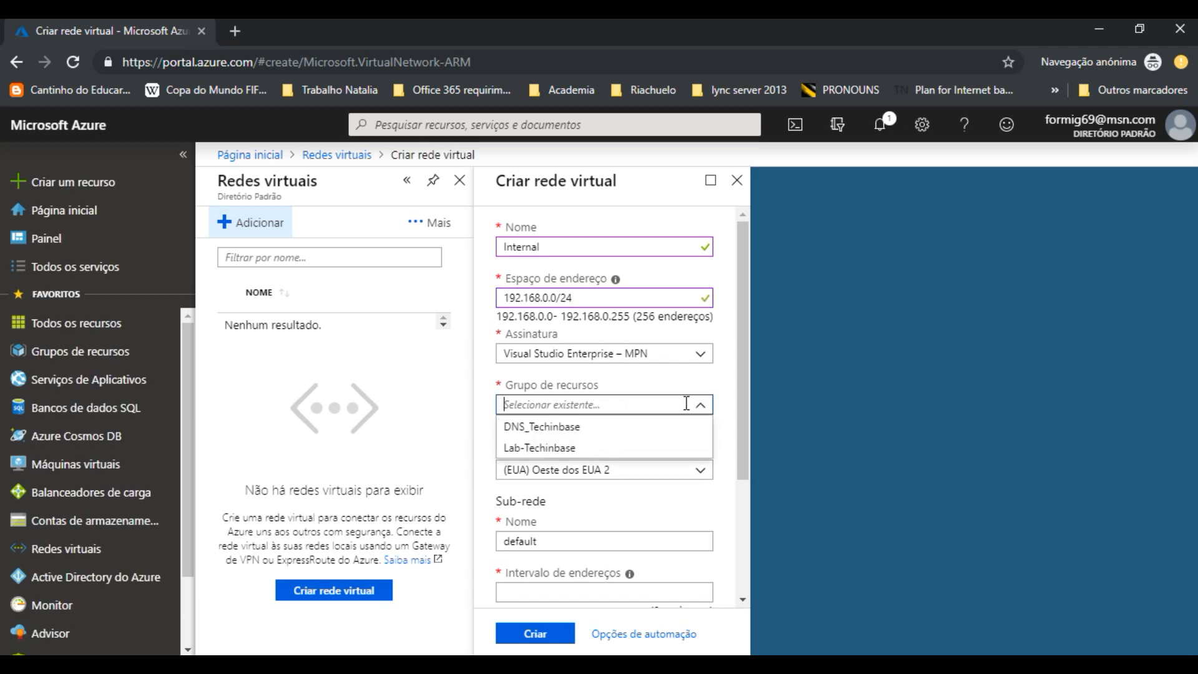
left_click(555, 454)
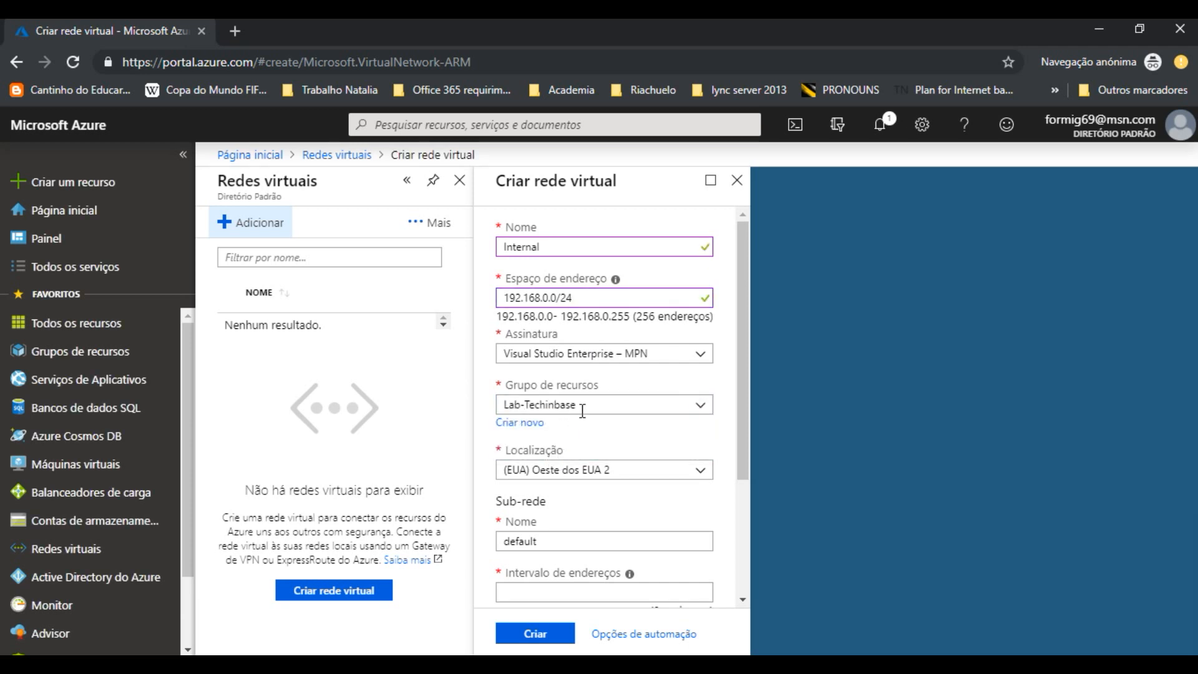
left_click(703, 480)
left_click(703, 480)
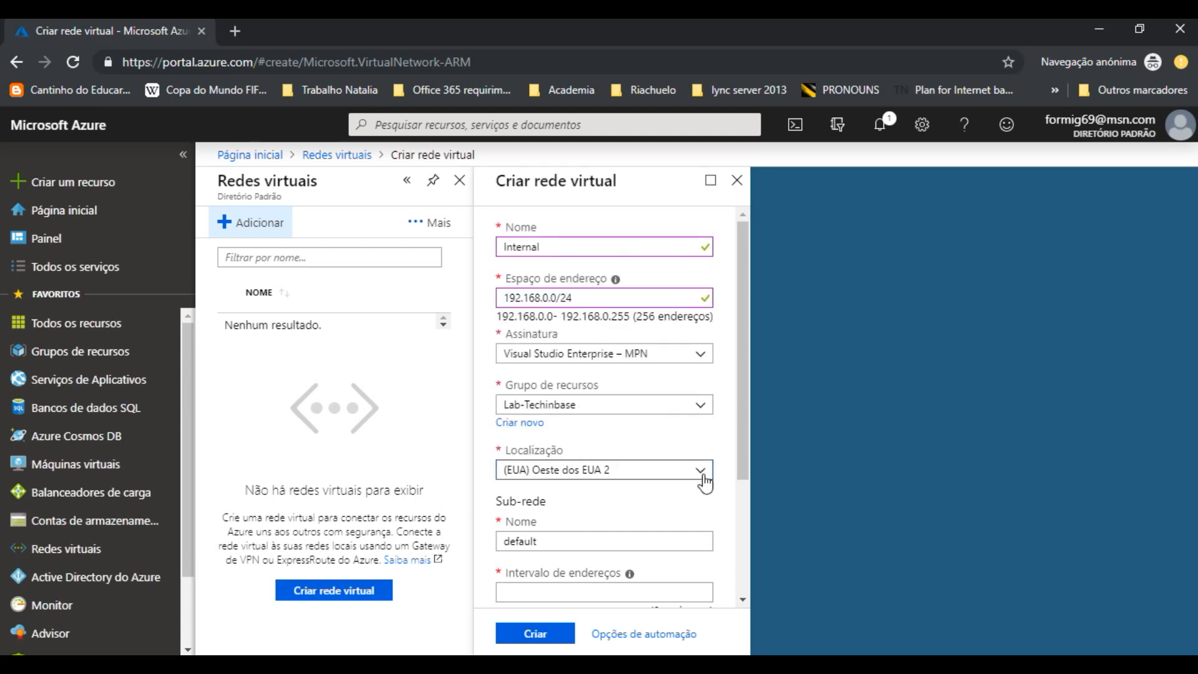
scroll(605, 524, "down", 1)
scroll(605, 521, "down", 1)
left_click_drag(564, 455, 488, 459)
Name the subnet default-Internal with range 192.168.0.0/24 and create the Internal network
left_click(560, 456)
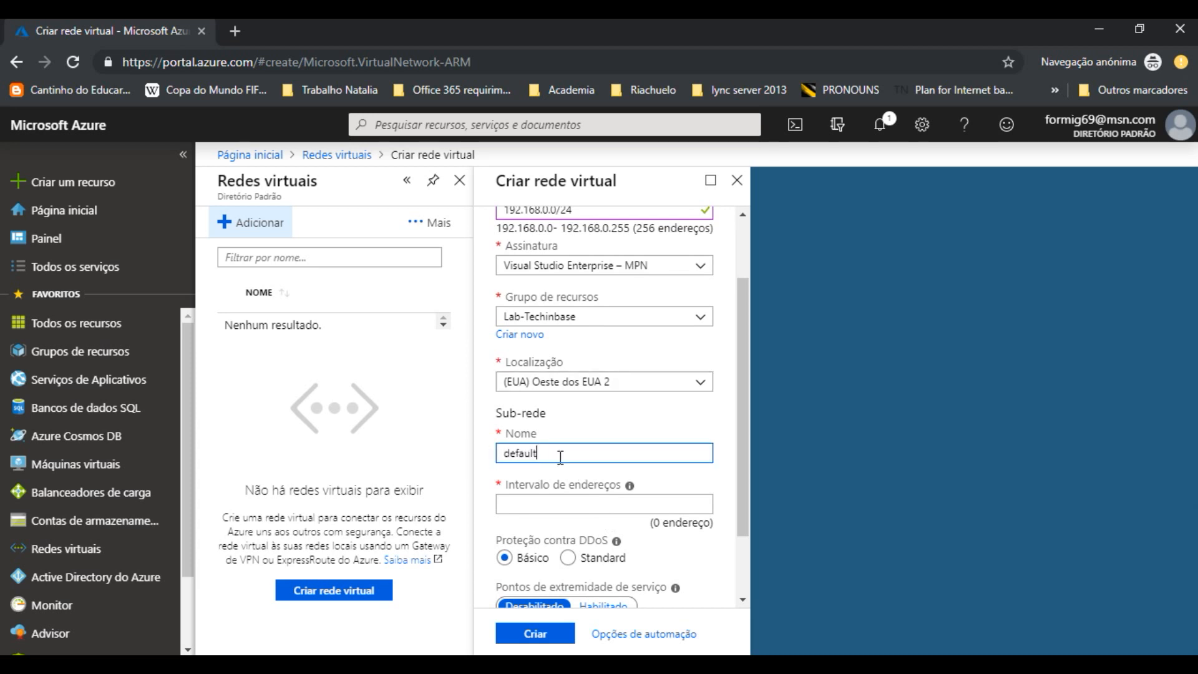
type("-Internal")
left_click(545, 504)
type("192.168.")
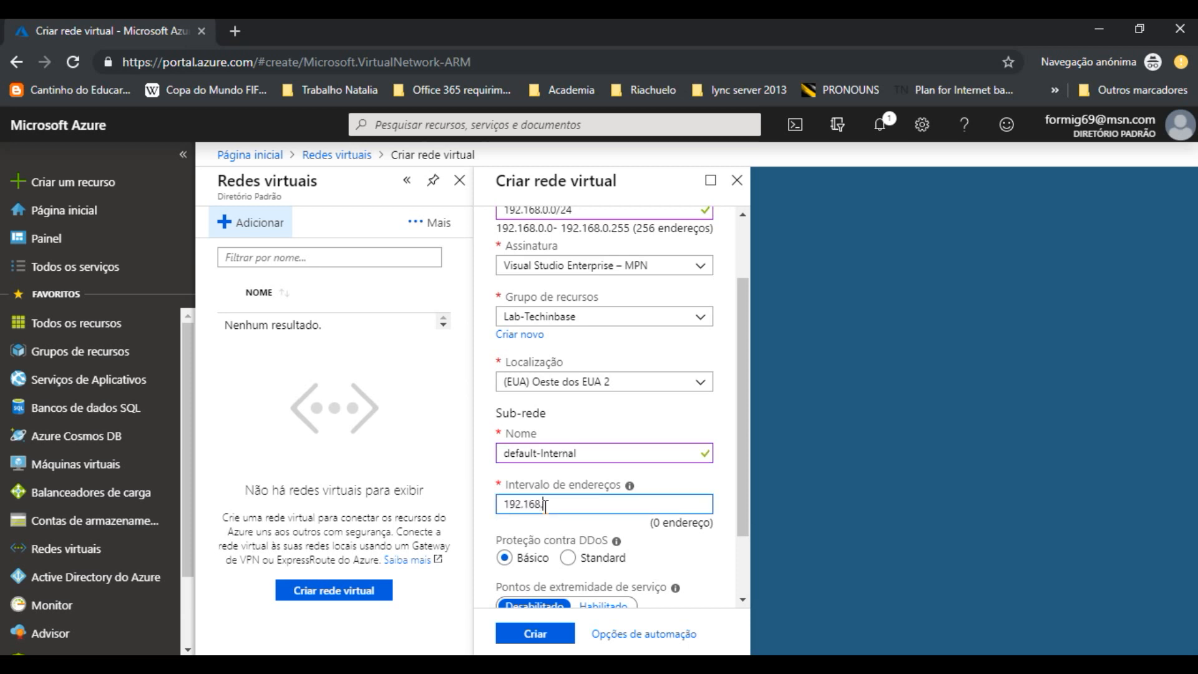
type("0.0/24")
key("Tab")
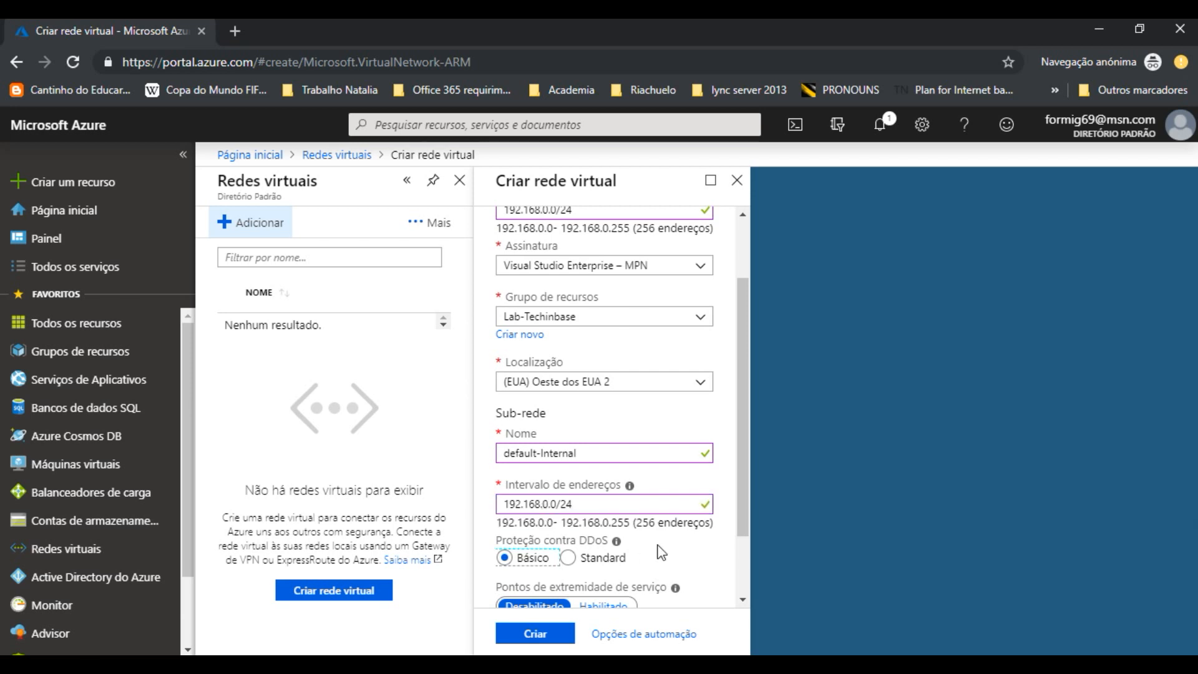
scroll(661, 552, "down", 2)
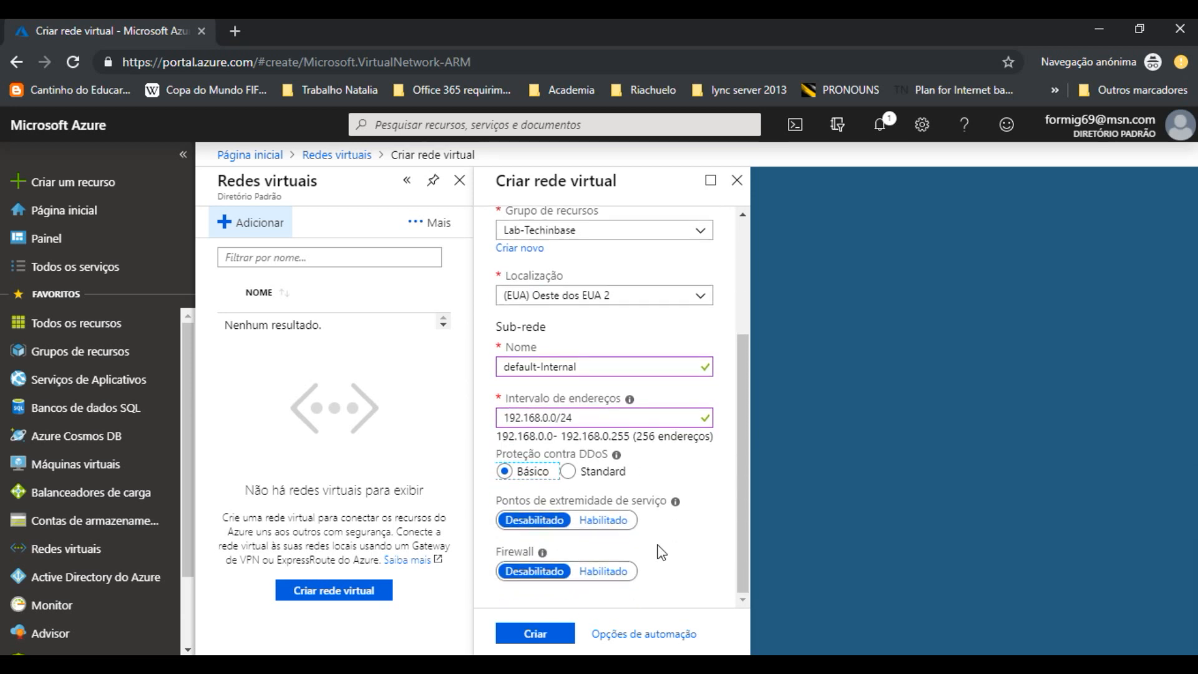
left_click(556, 634)
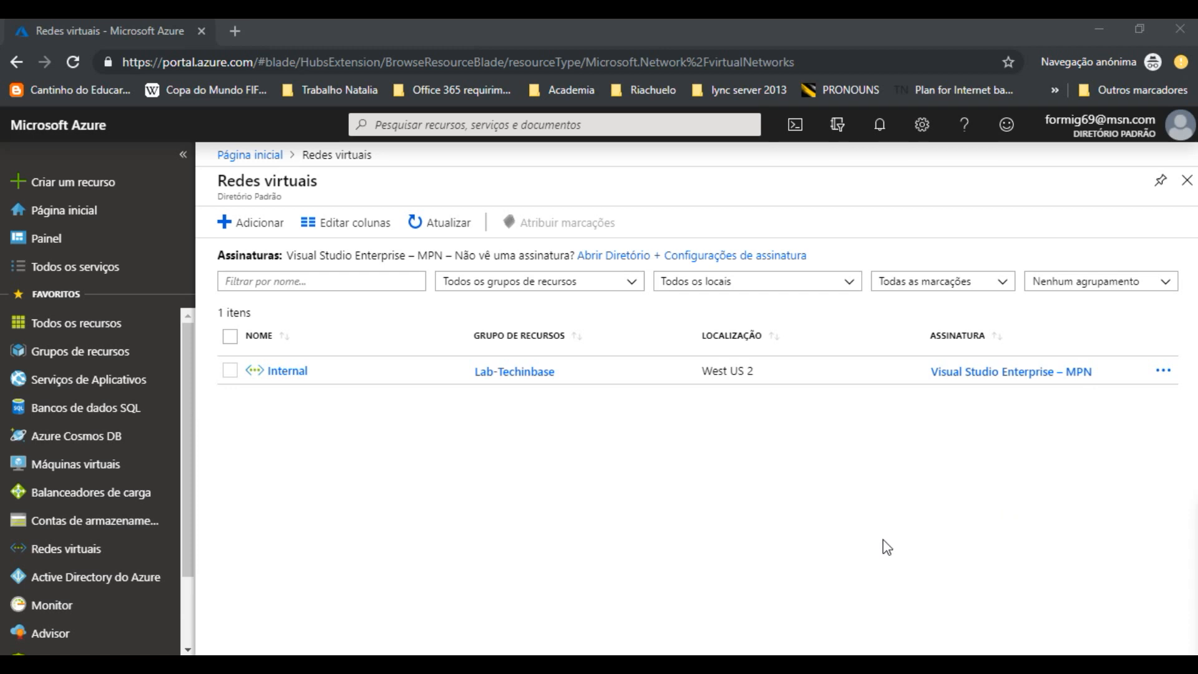
Confirm the Internal network's DNS servers are still Padrão (Azure-provided), then close its blade
left_click(297, 372)
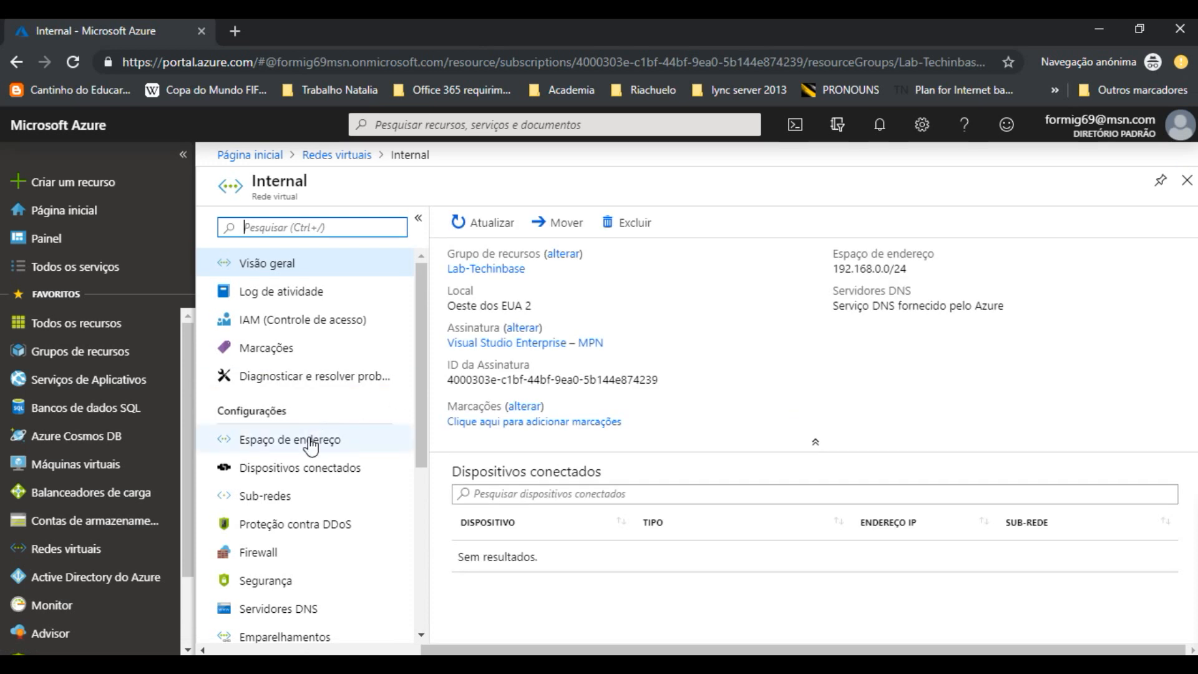
left_click(288, 554)
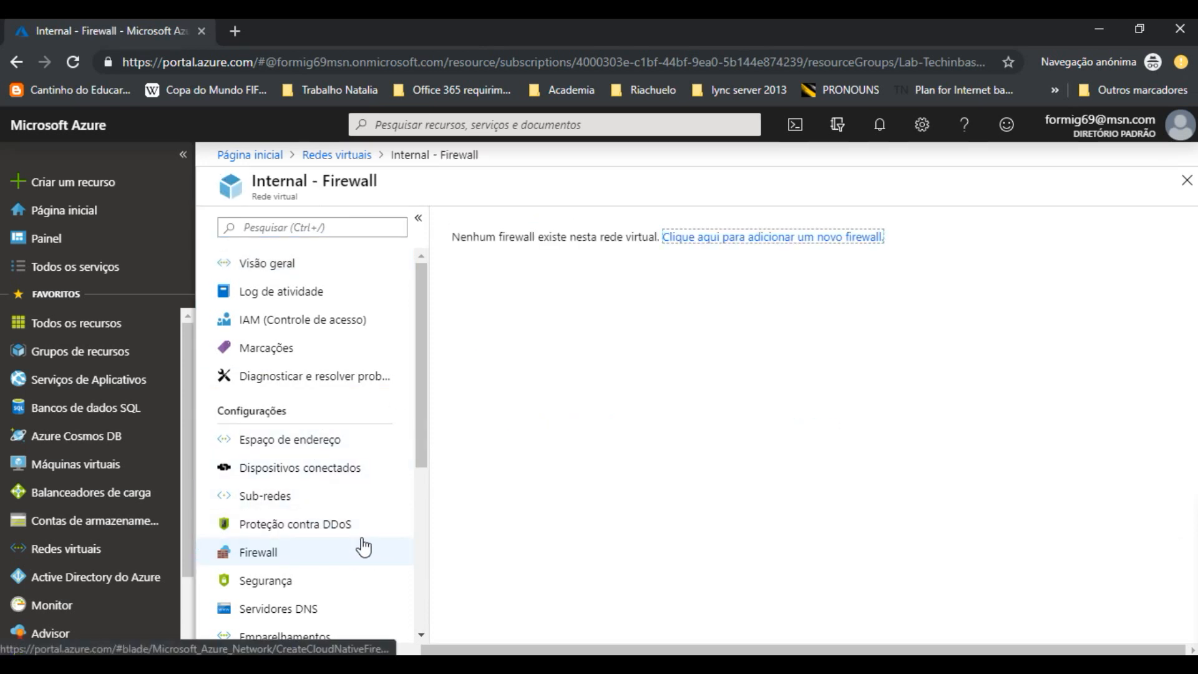
scroll(362, 546, "down", 3)
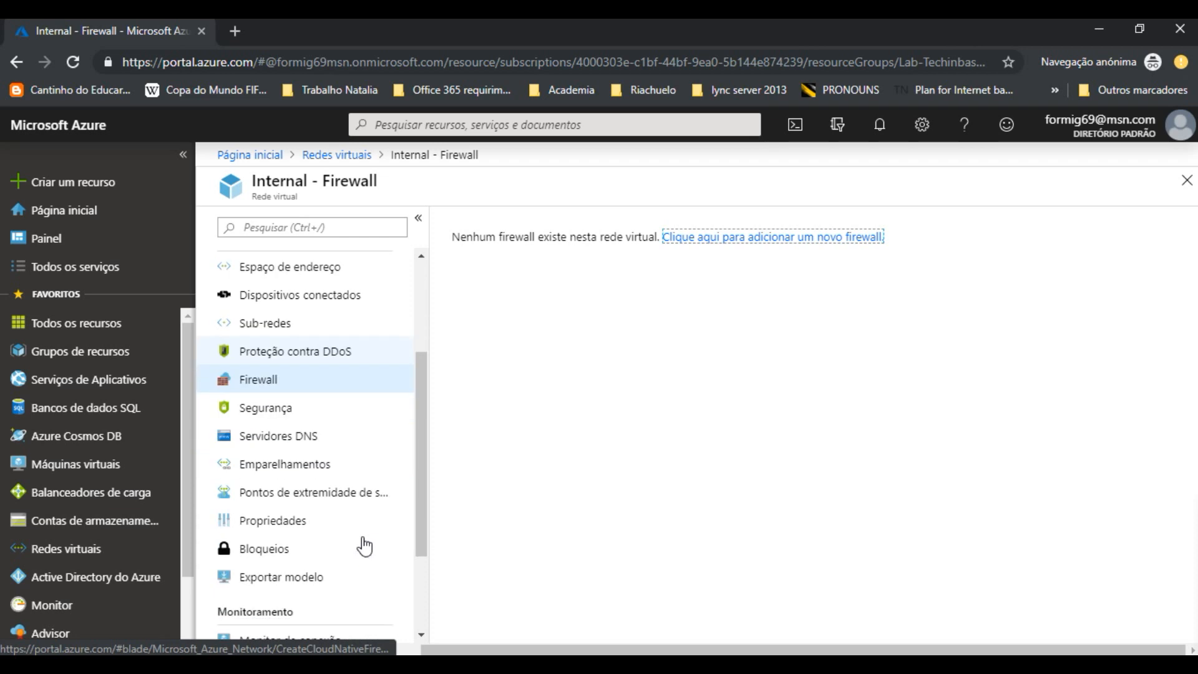
left_click(302, 445)
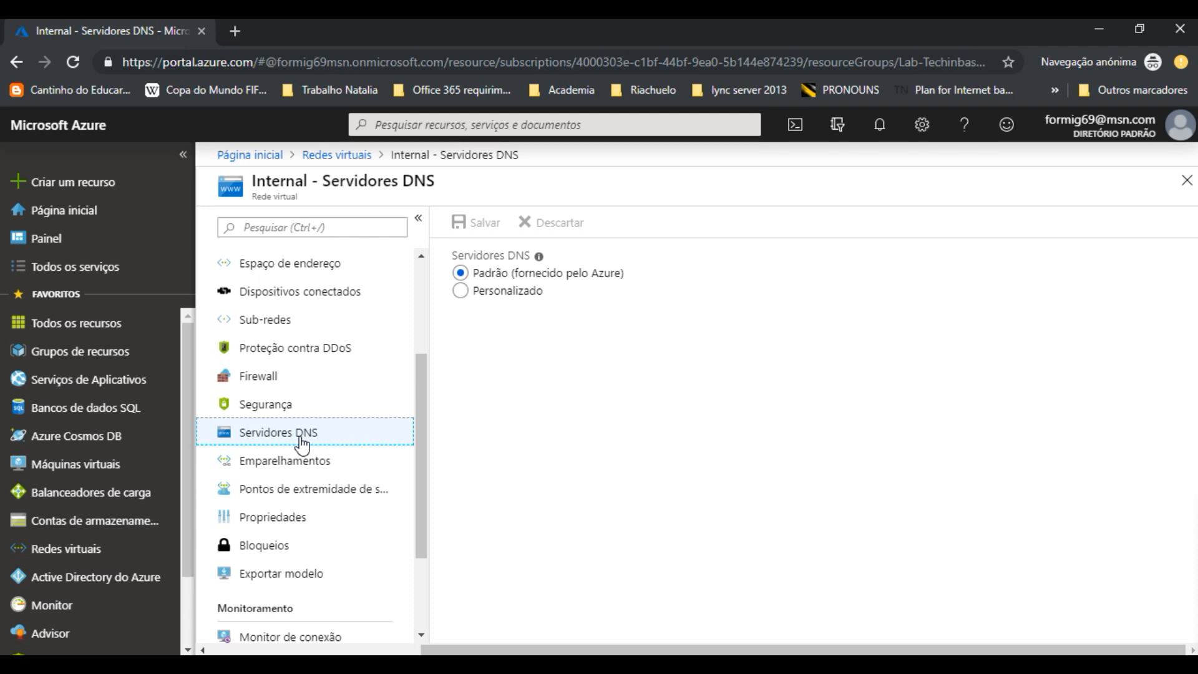
scroll(301, 444, "up", 3)
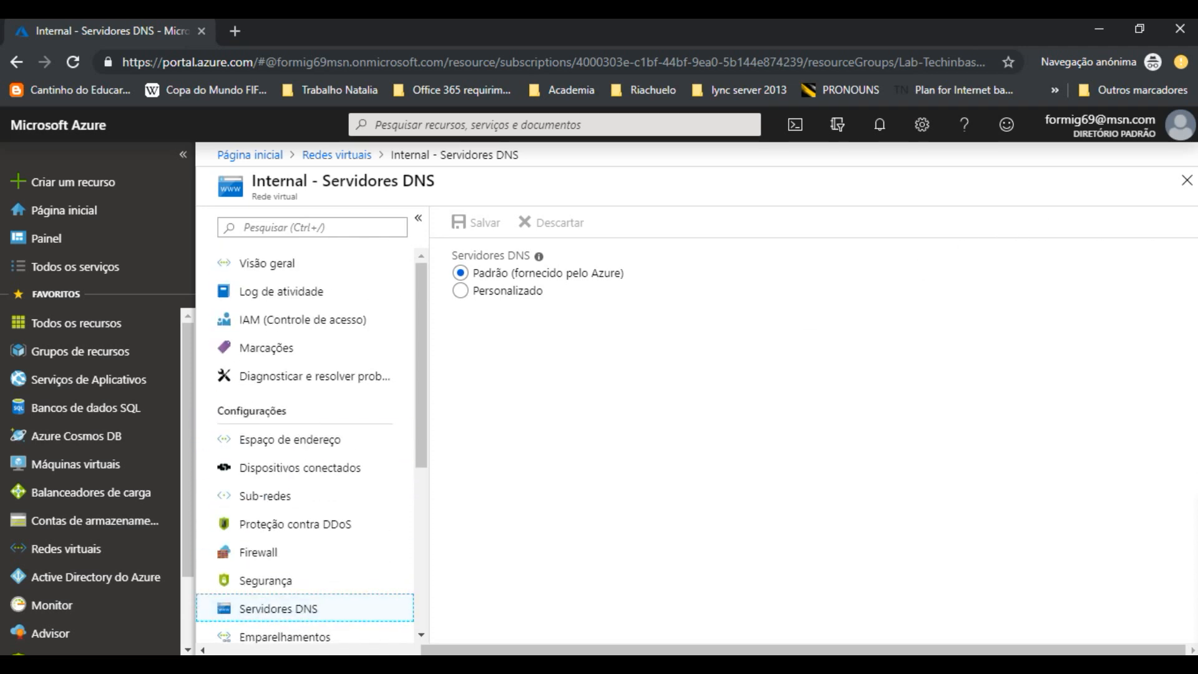
left_click(1186, 180)
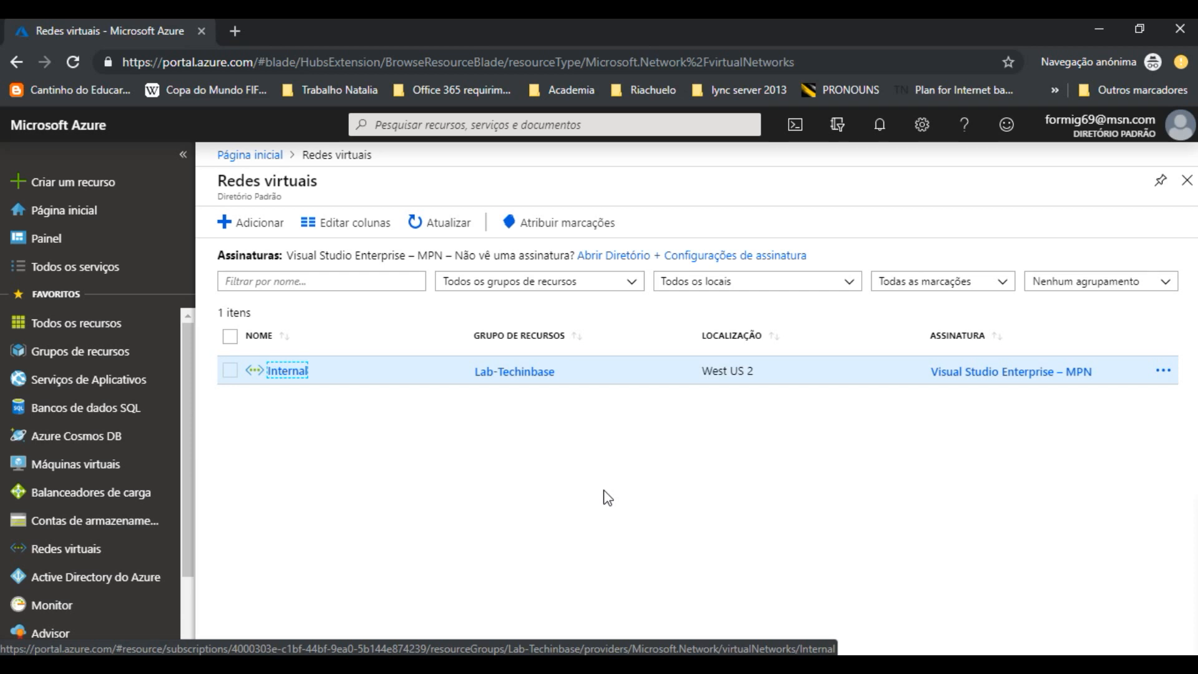
Start a new VM named SRVTECHAD01 in resource group Lab-Techinbase
left_click(98, 464)
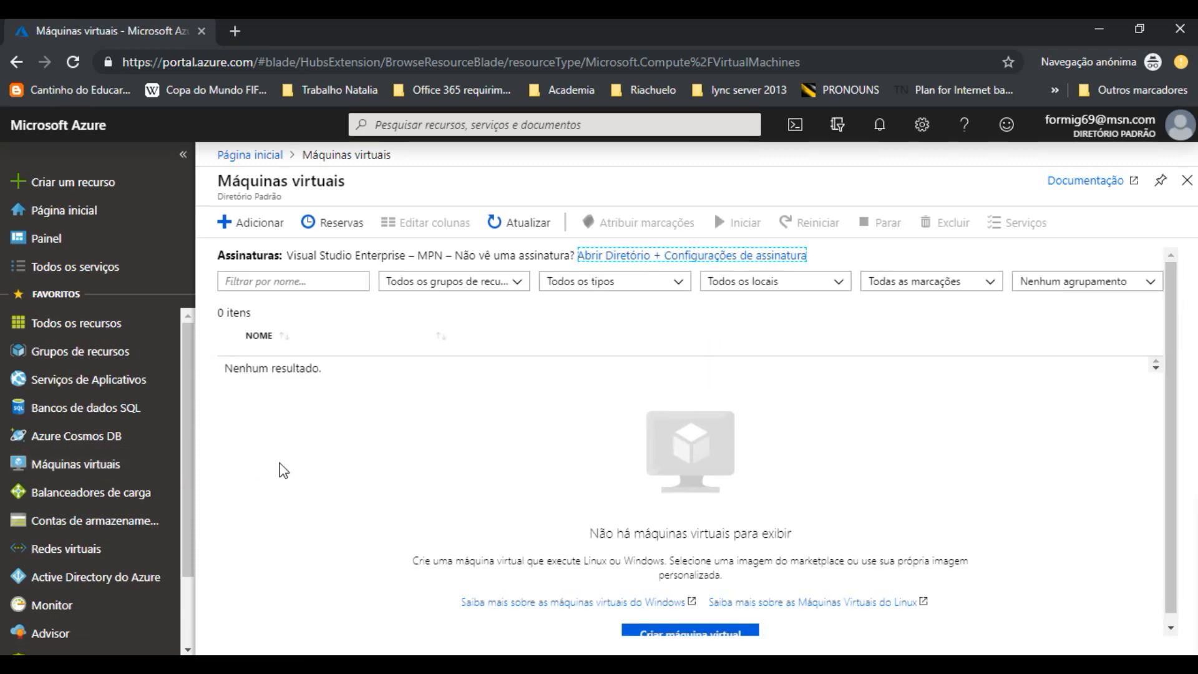
left_click(259, 230)
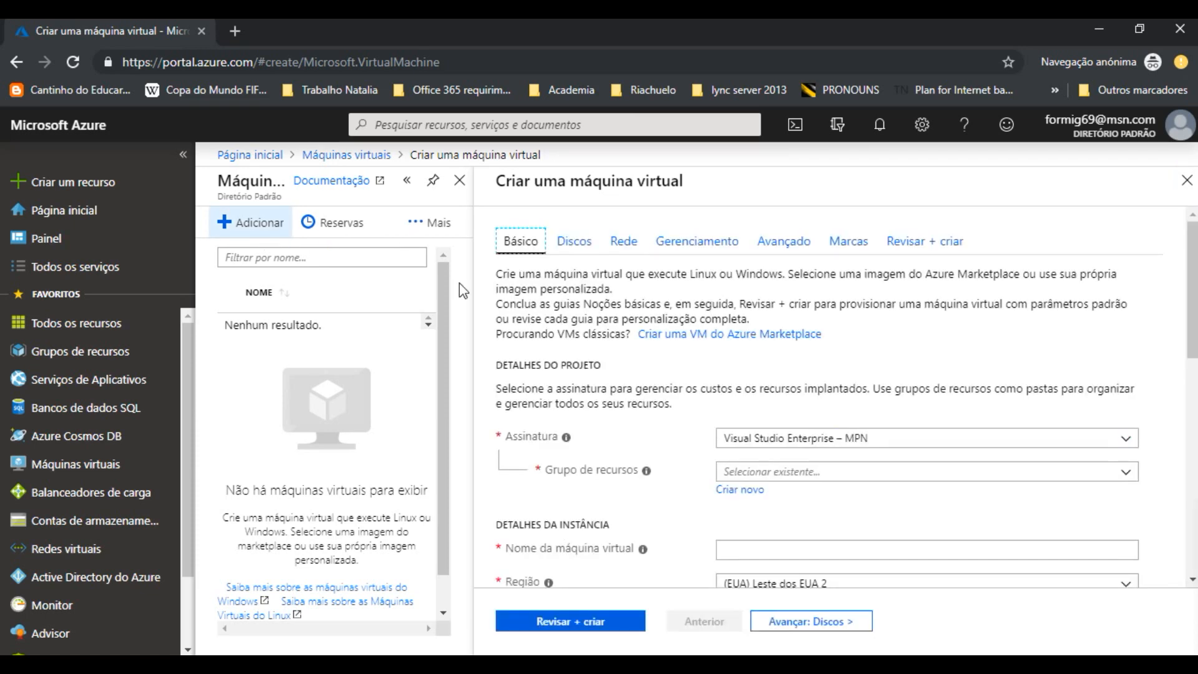
left_click(830, 475)
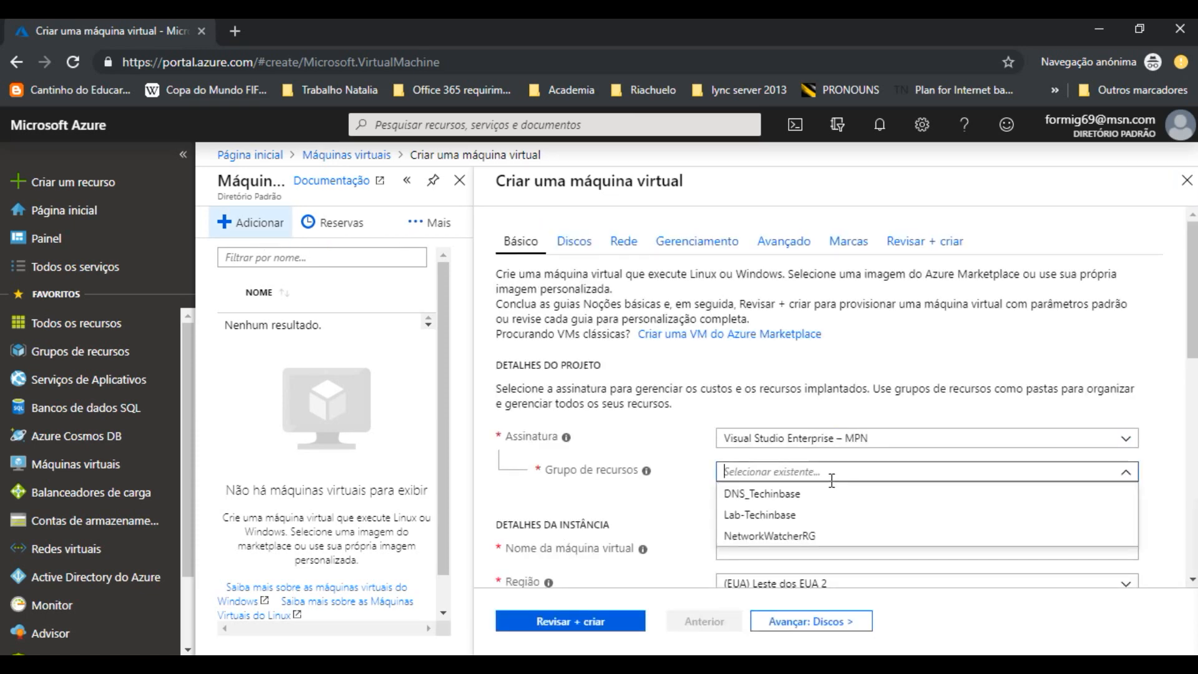
left_click(808, 518)
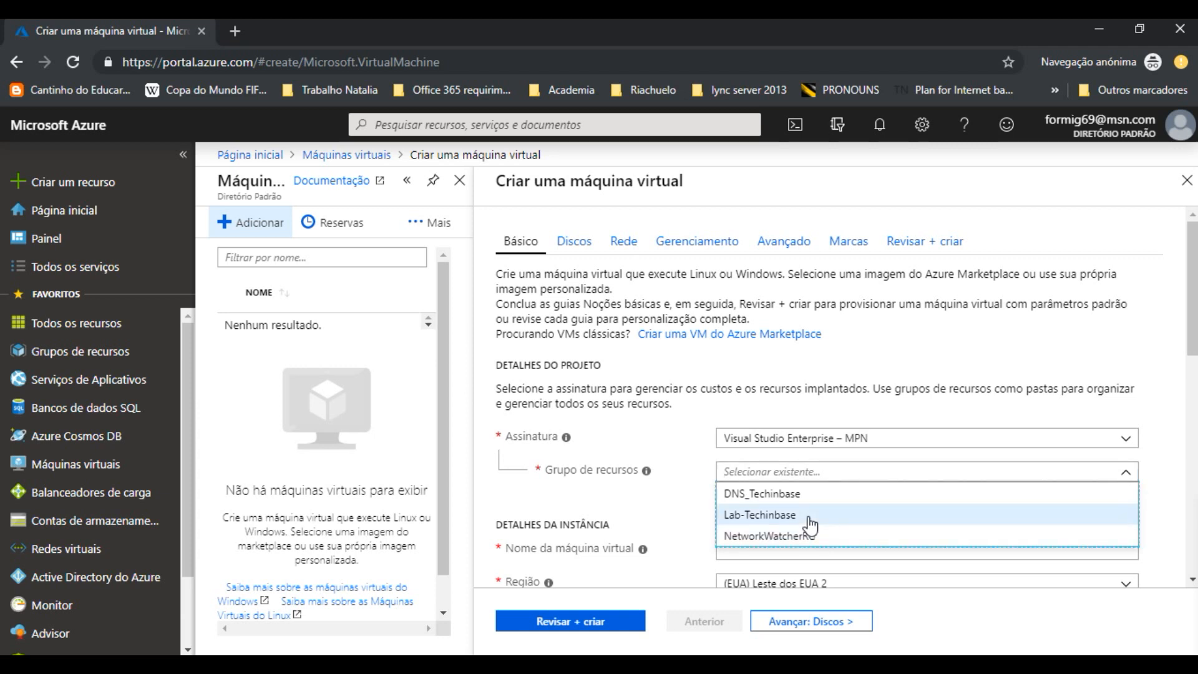
scroll(808, 516, "down", 3)
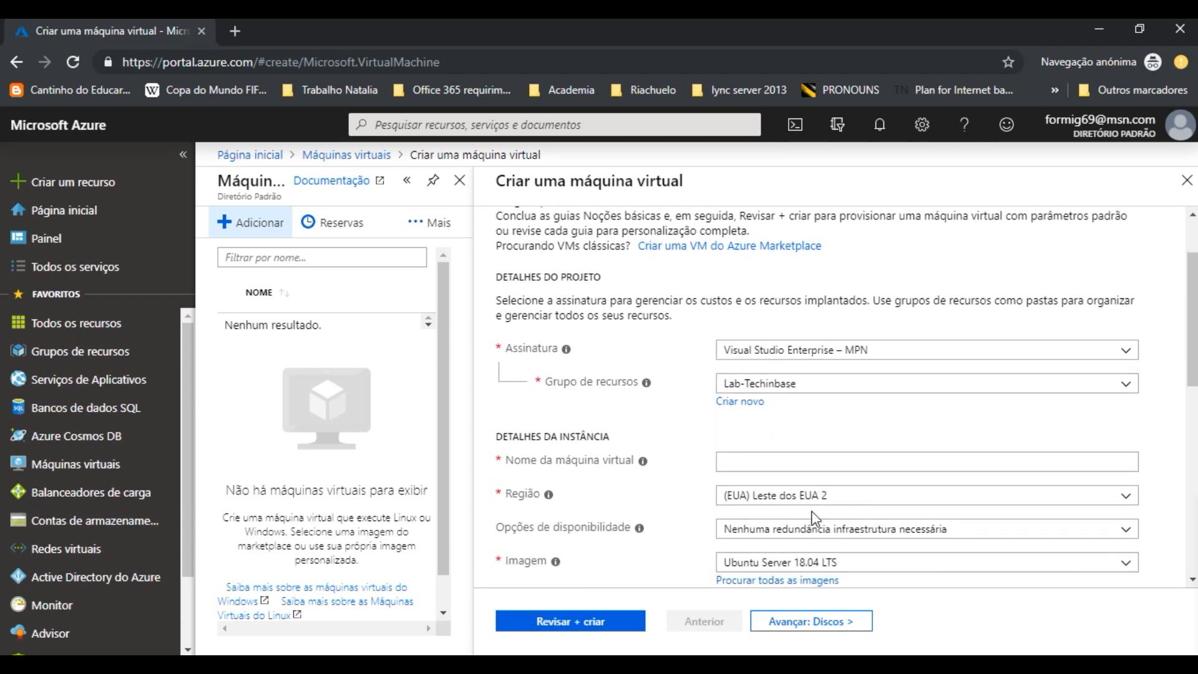
left_click(759, 374)
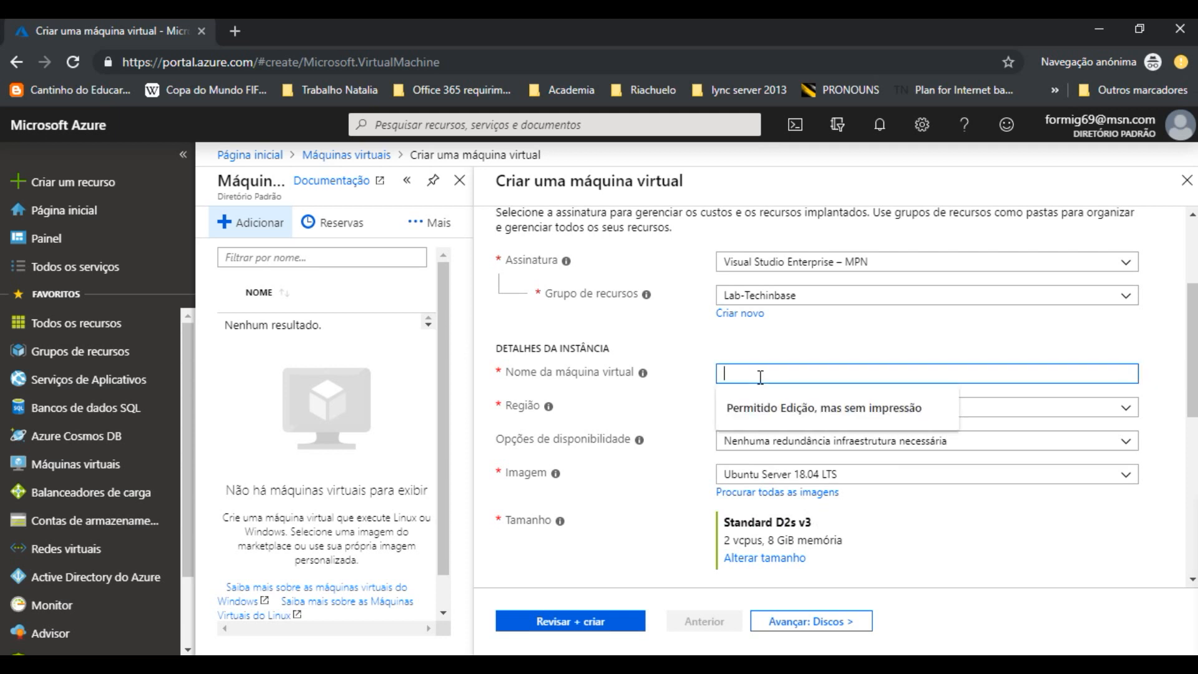
type("SR")
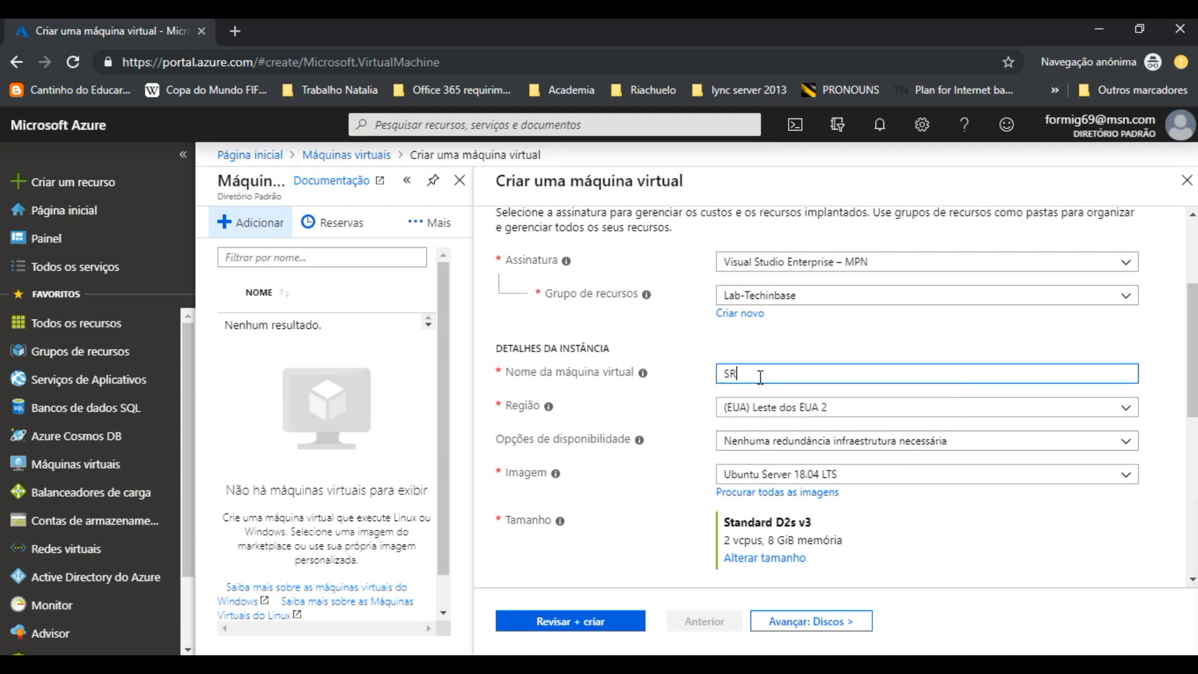
type("VTECHAD01")
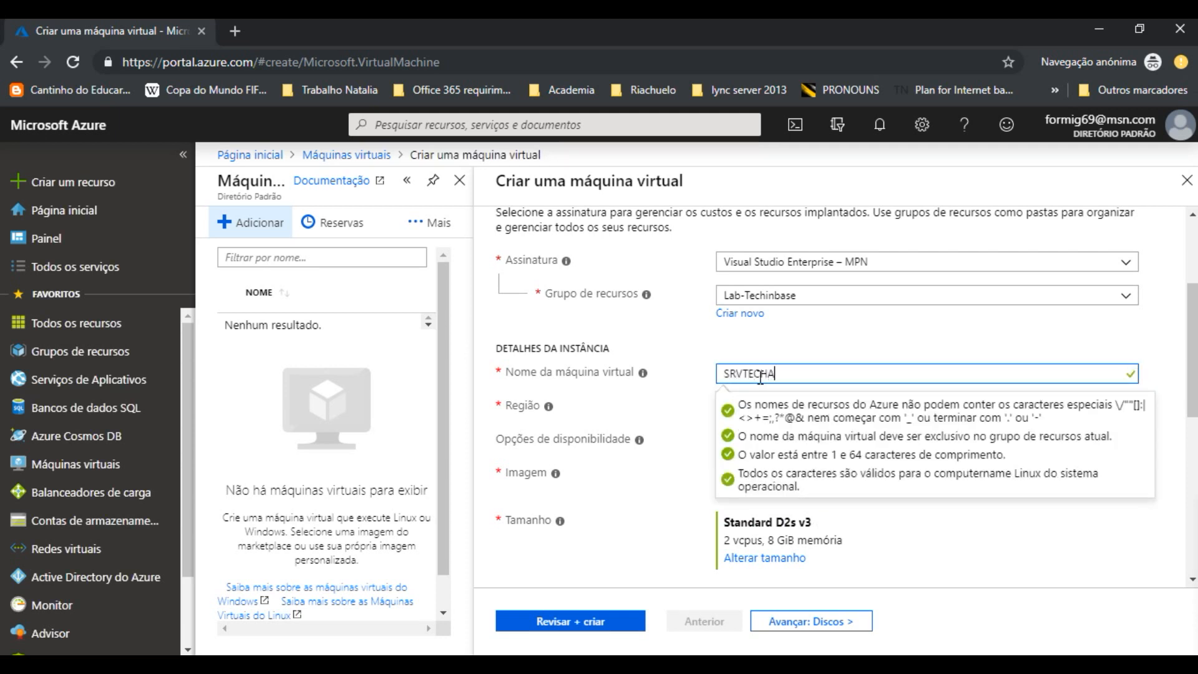
key("Tab")
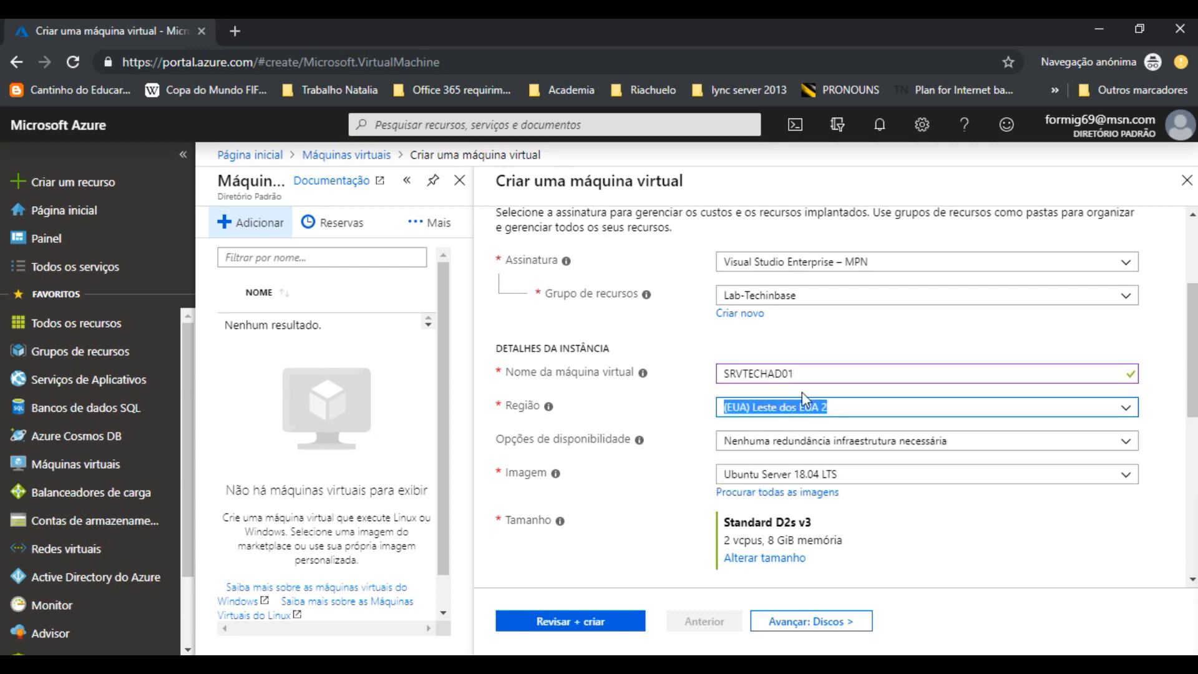
Set the VM region to (EUA) Oeste dos EUA 2 with no infrastructure redundancy
left_click(1127, 414)
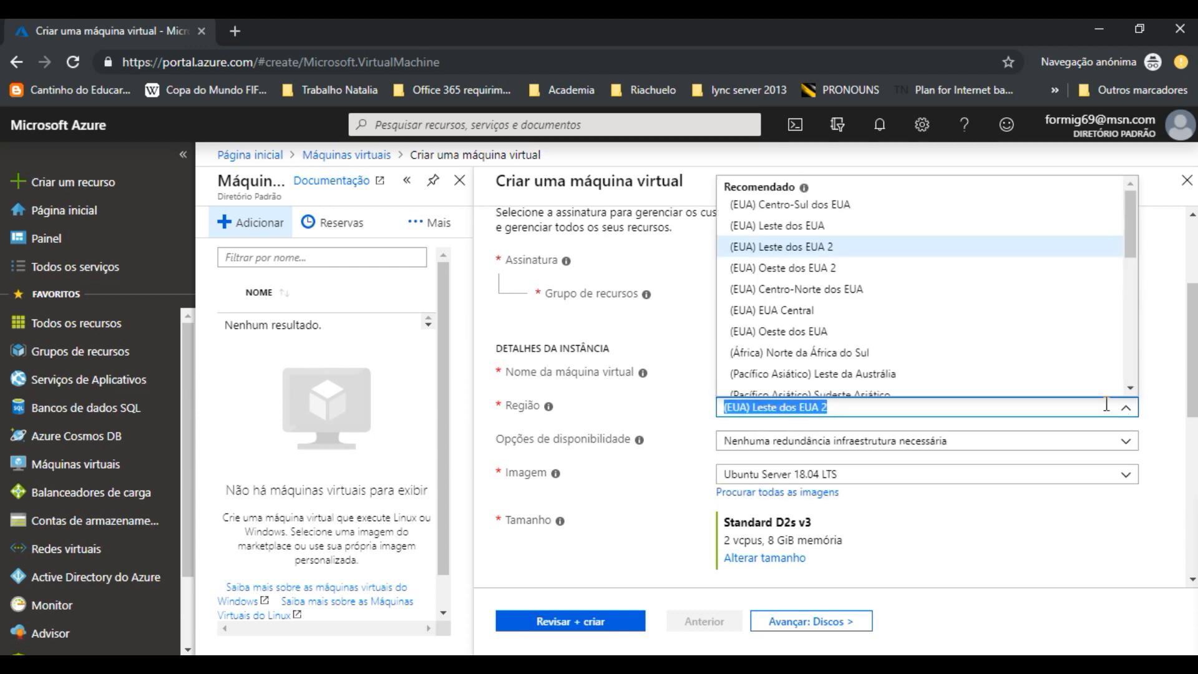
left_click(818, 269)
left_click(803, 443)
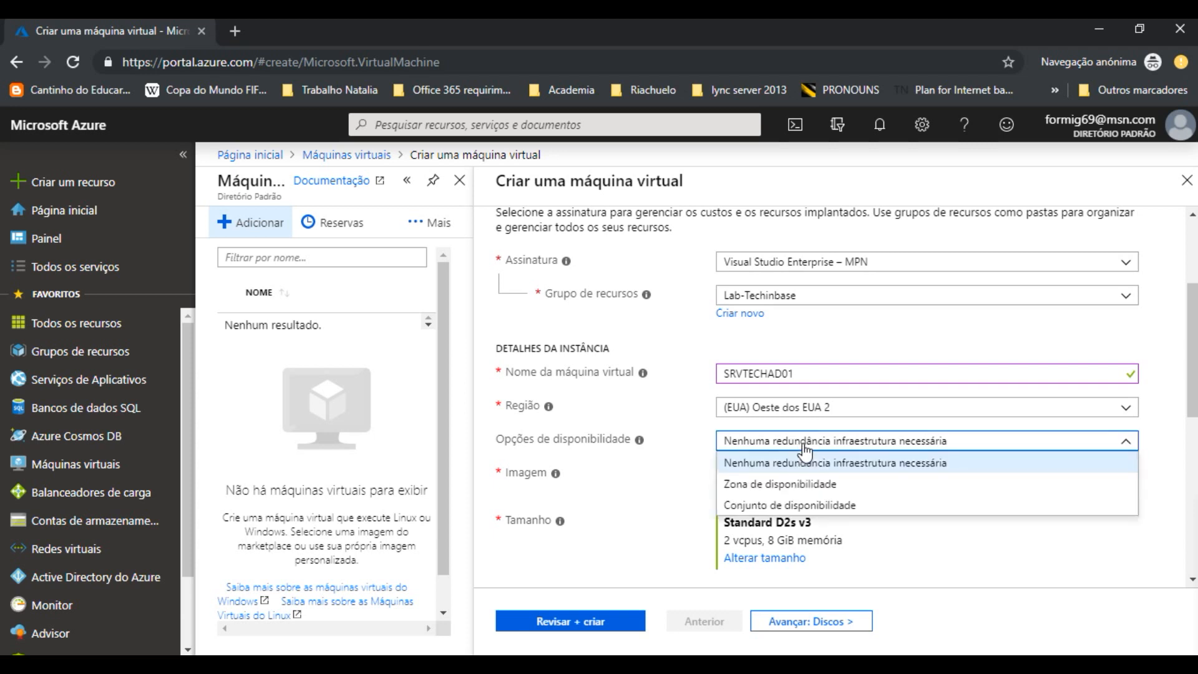
left_click(804, 448)
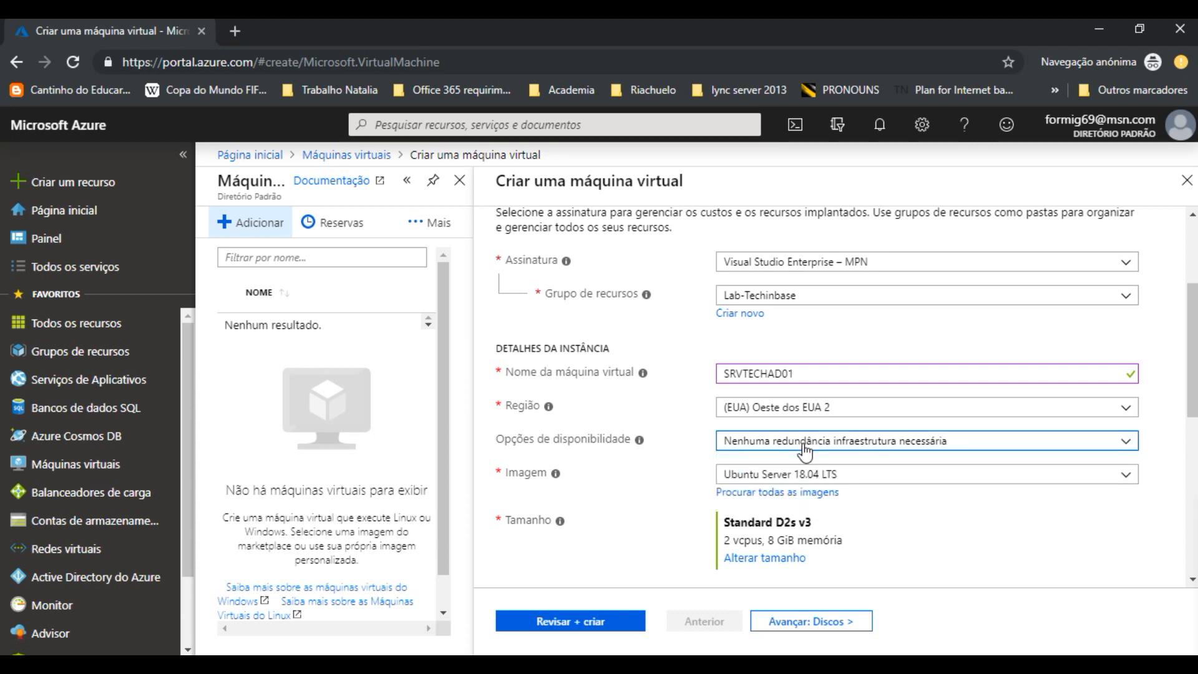
Choose Windows Server 2012 R2 Datacenter as the VM image
scroll(804, 448, "down", 2)
left_click(845, 394)
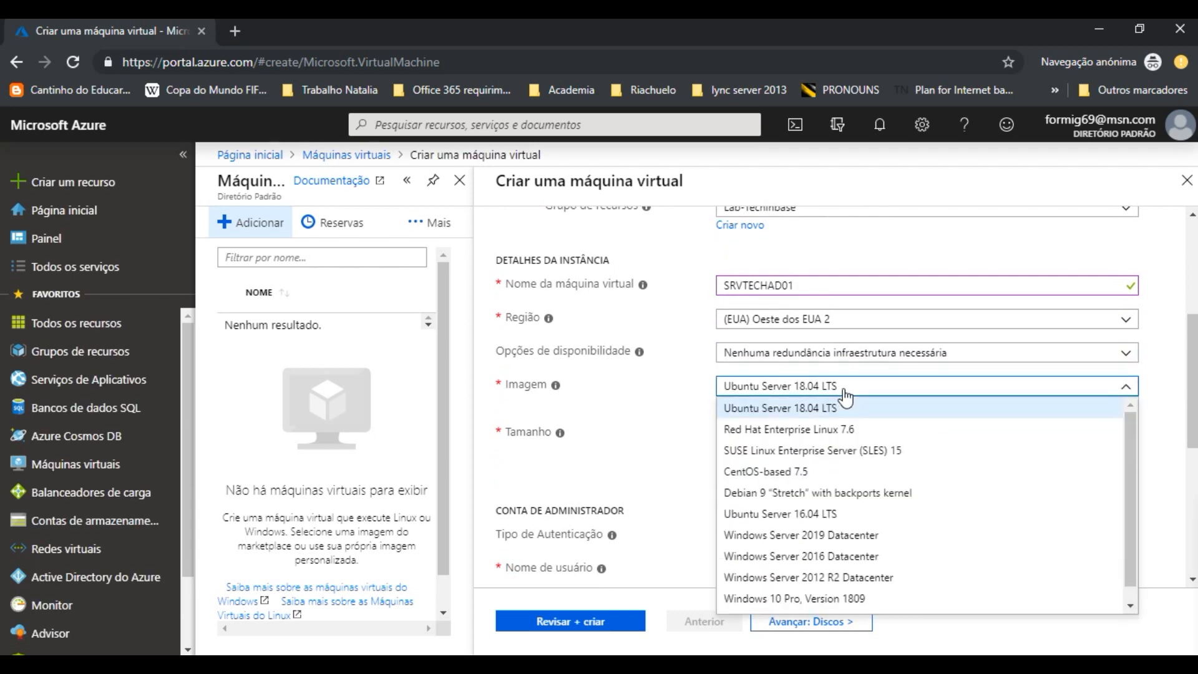
scroll(852, 492, "down", 1)
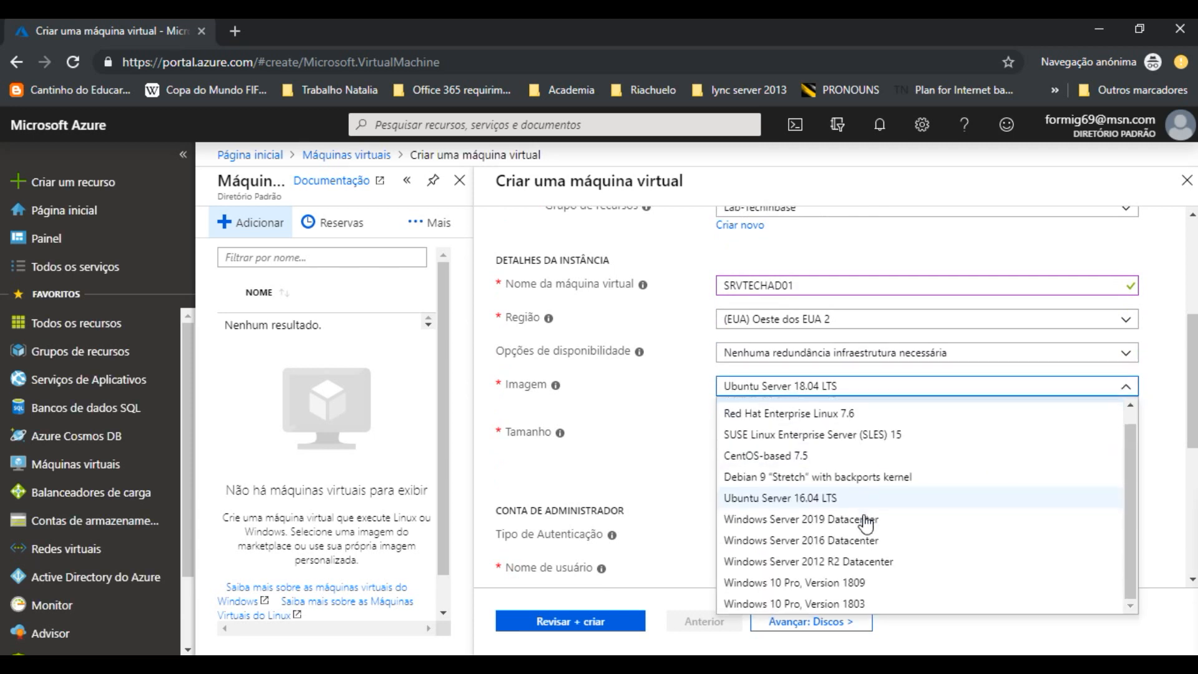
left_click(865, 561)
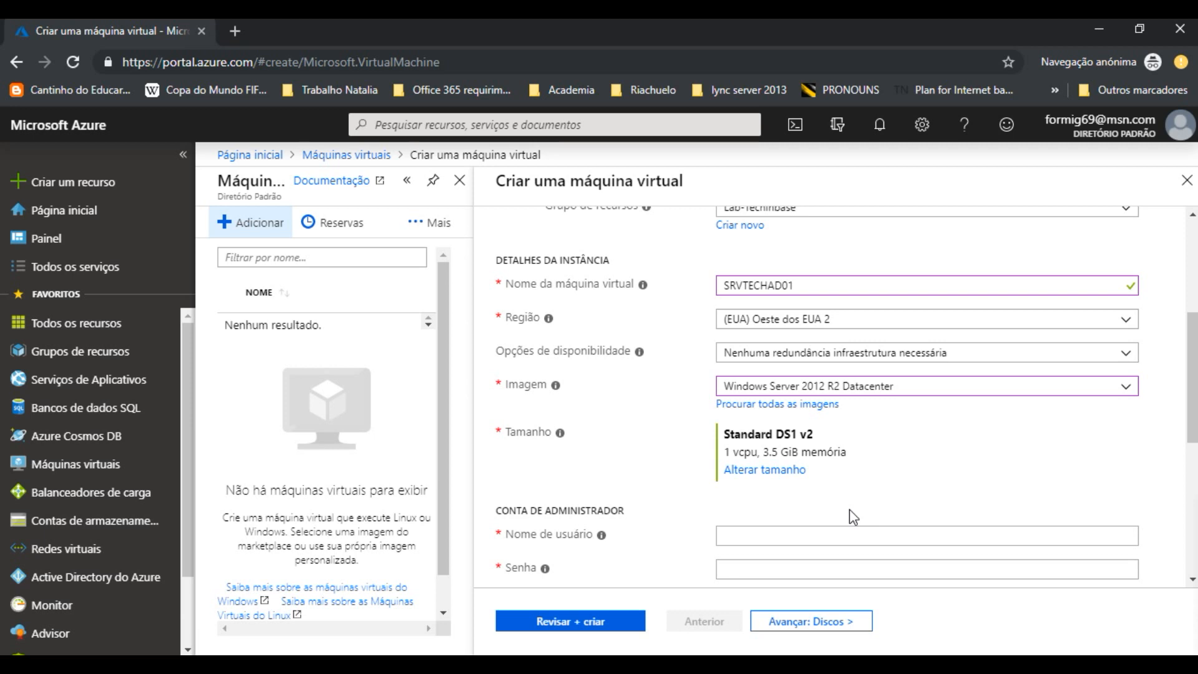
scroll(730, 496, "down", 2)
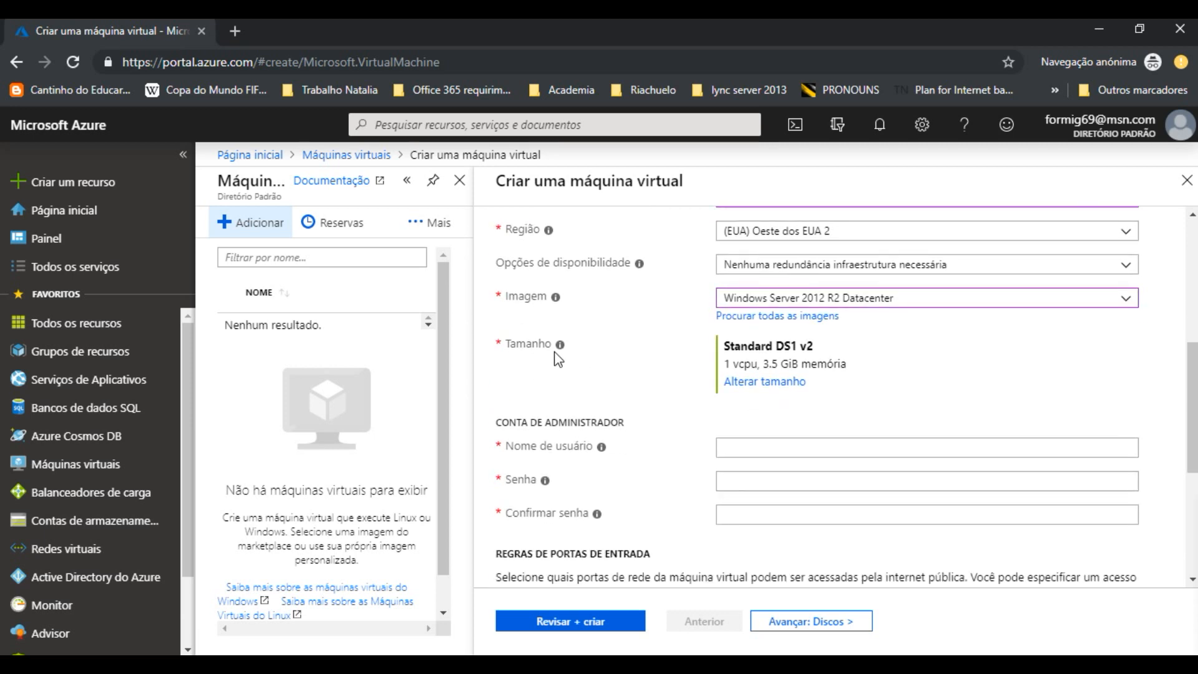
Pick the A3 Standard size (4 vCPUs, 7 GiB memory) for the VM
left_click(776, 379)
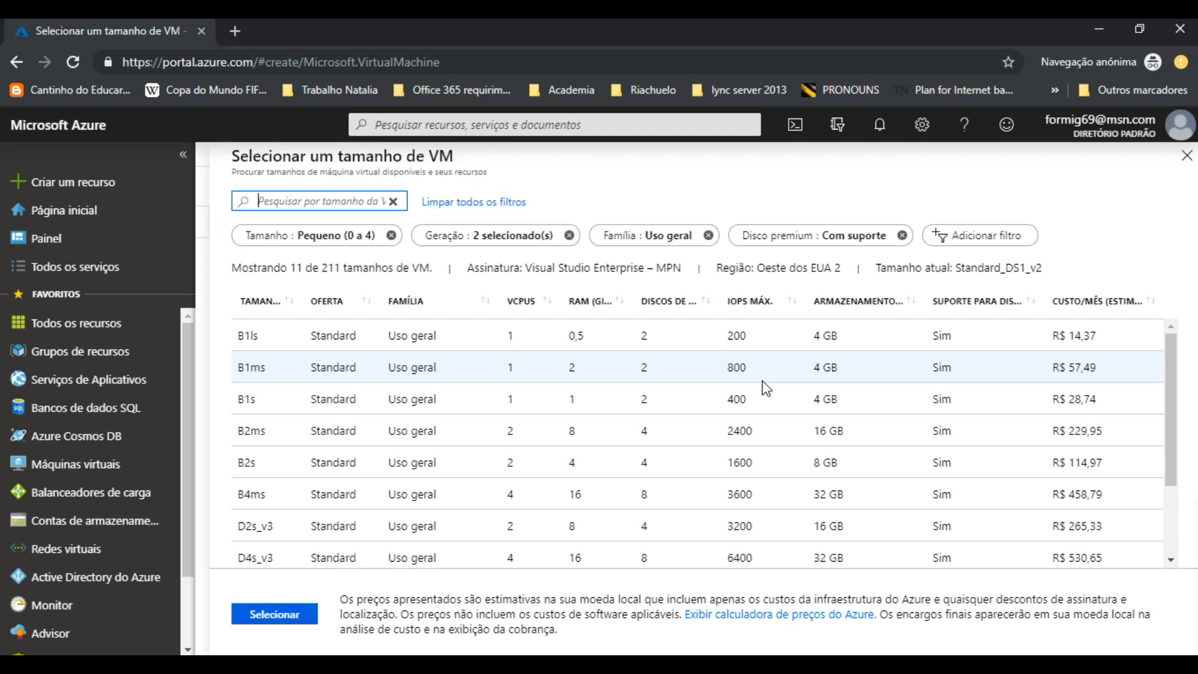
scroll(671, 433, "down", 2)
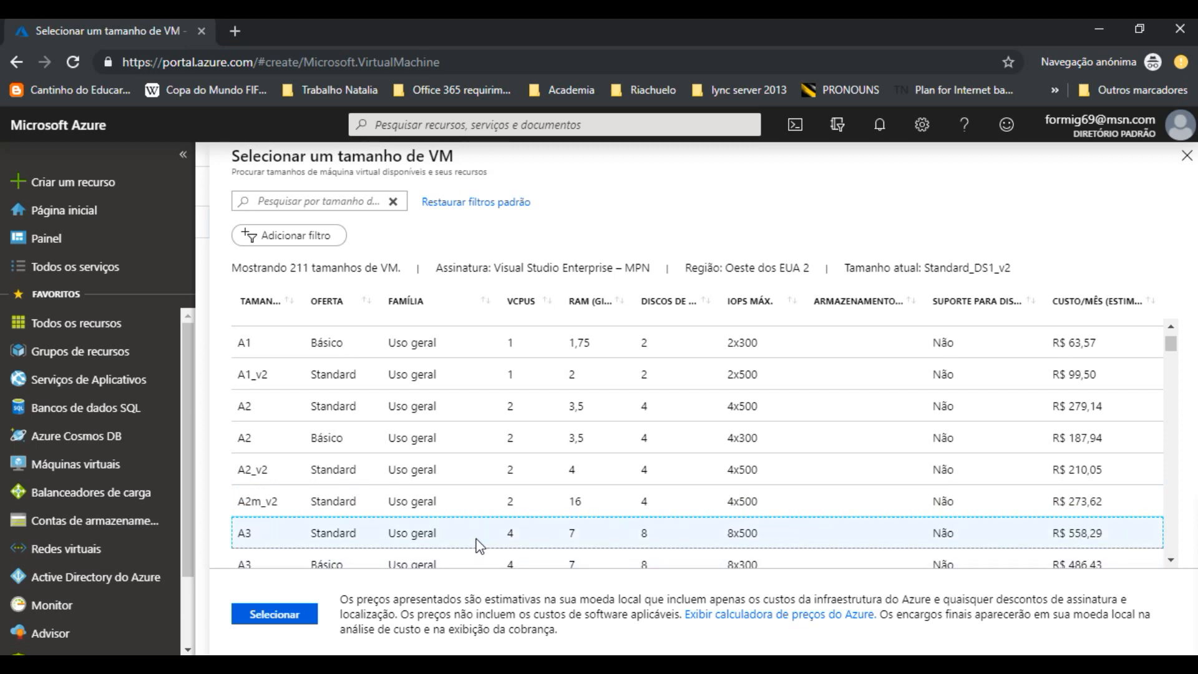
left_click(289, 616)
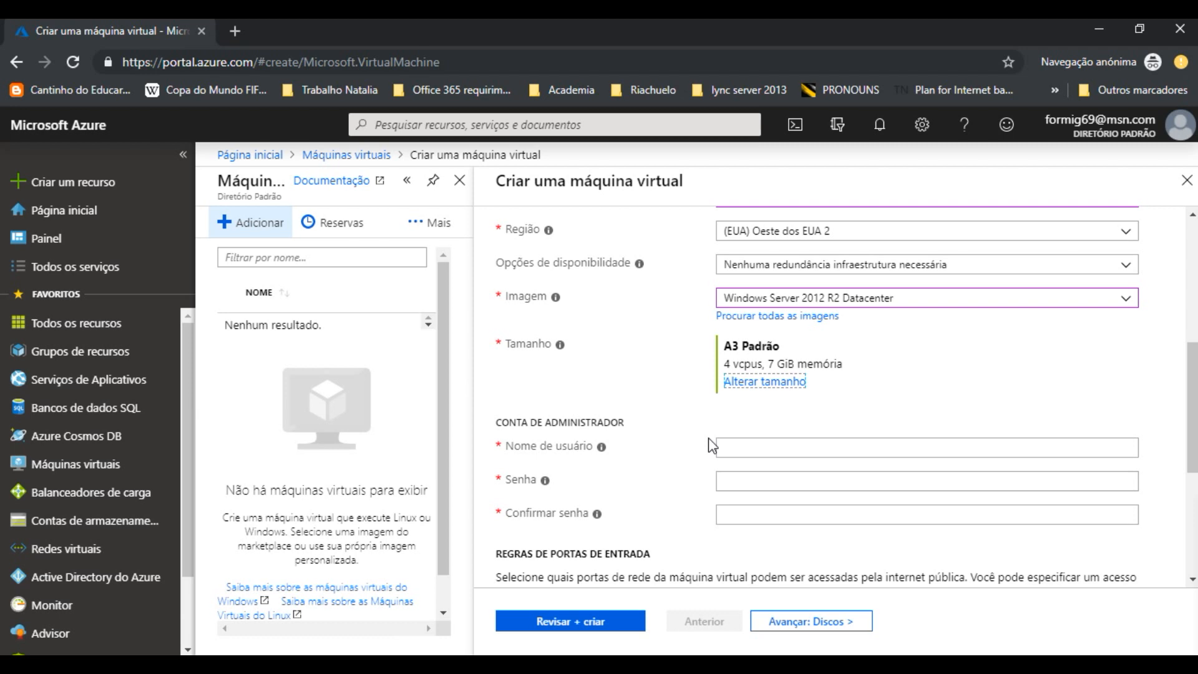
Enter the administrator username and a matching password in both password fields
left_click(746, 449)
type("lformiga")
key("Tab")
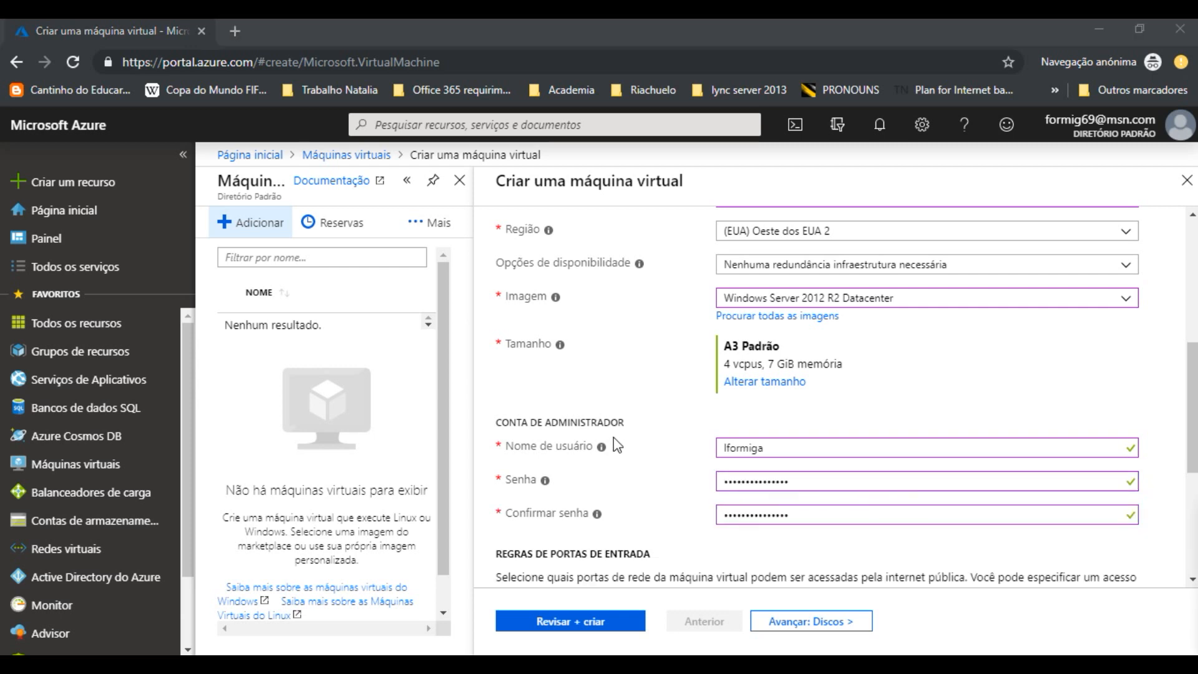
scroll(612, 438, "down", 1)
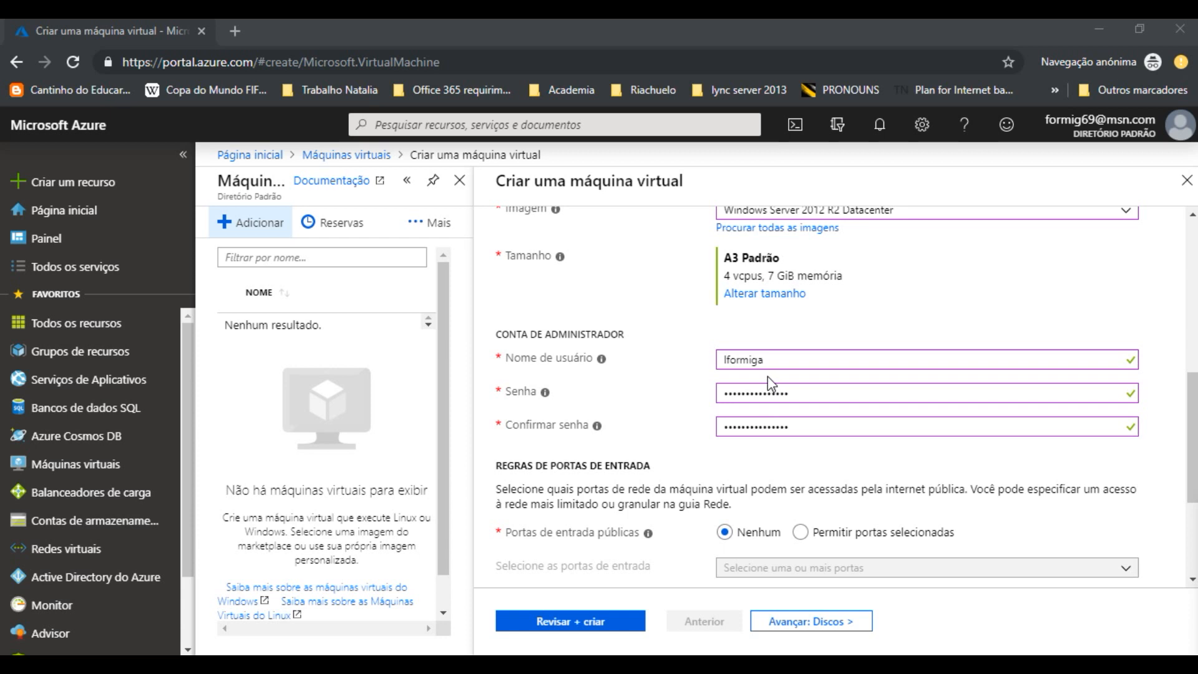
scroll(772, 390, "down", 1)
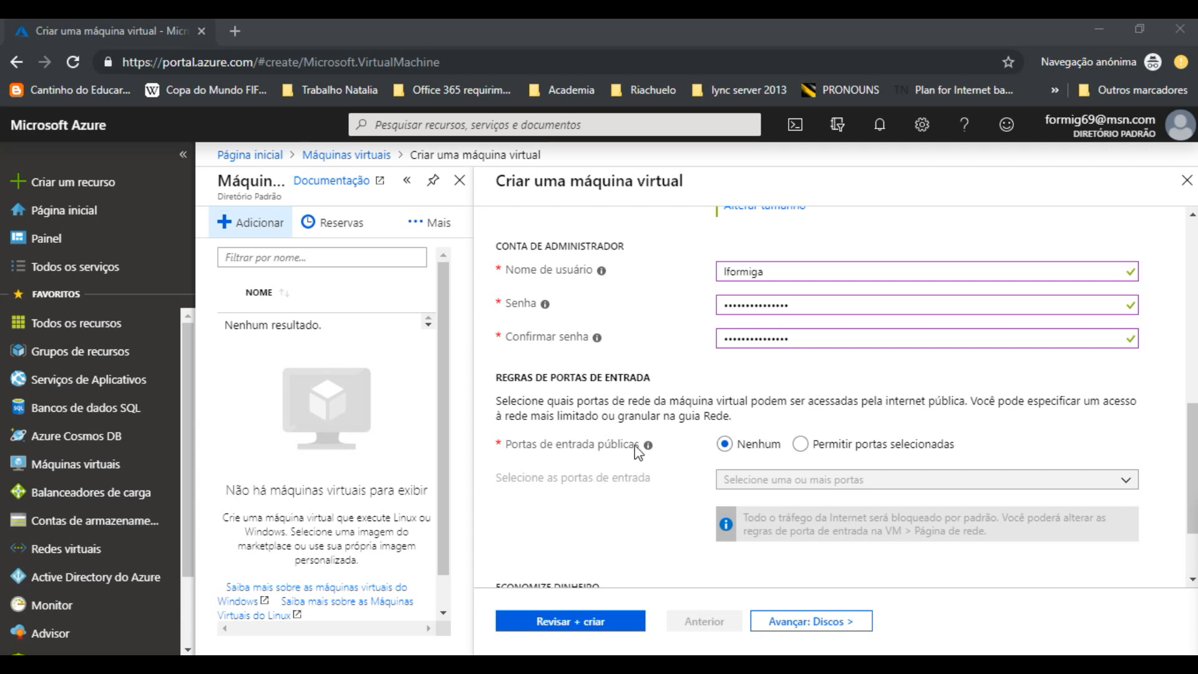
Allow public inbound RDP (3389) connections to the VM
scroll(830, 465, "down", 2)
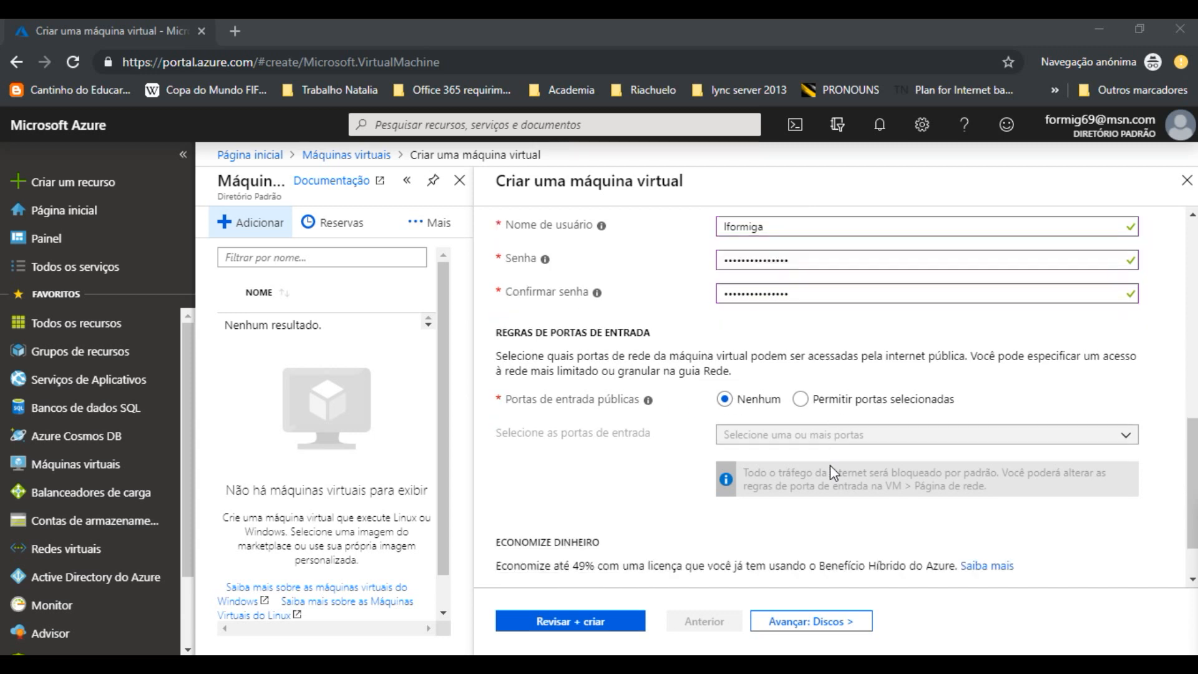
left_click(800, 332)
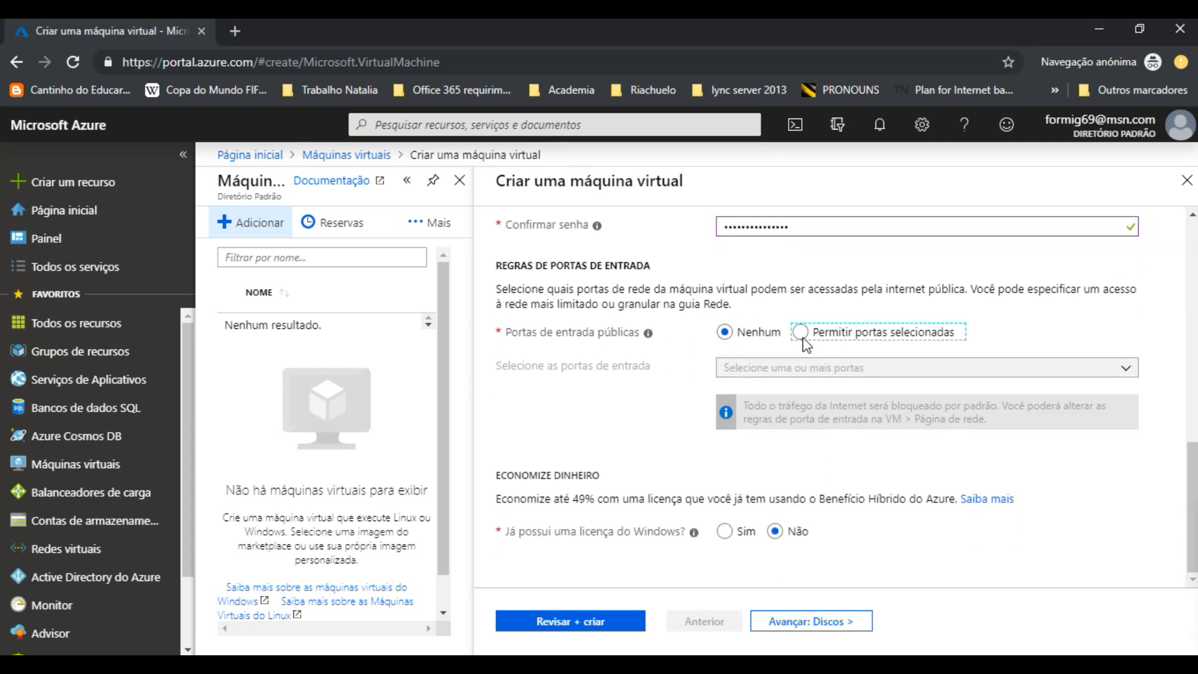
left_click(784, 438)
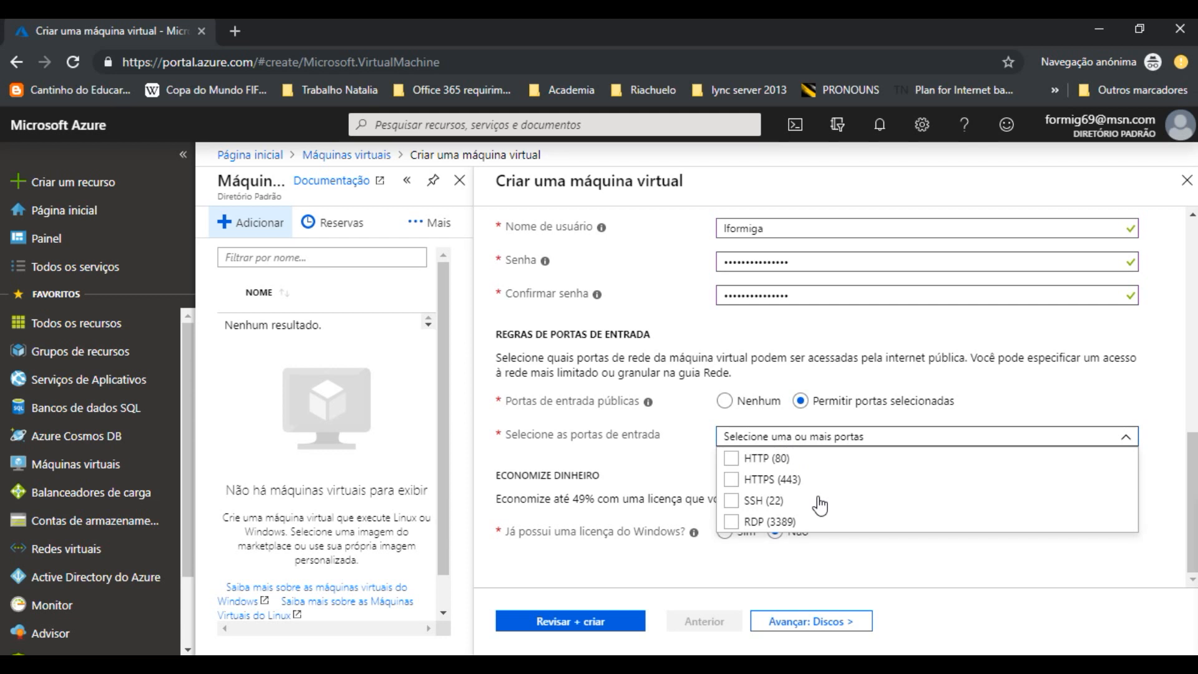
left_click(731, 522)
Claim an existing Windows license and tick the Hybrid Benefit eligibility confirmation
scroll(738, 527, "down", 1)
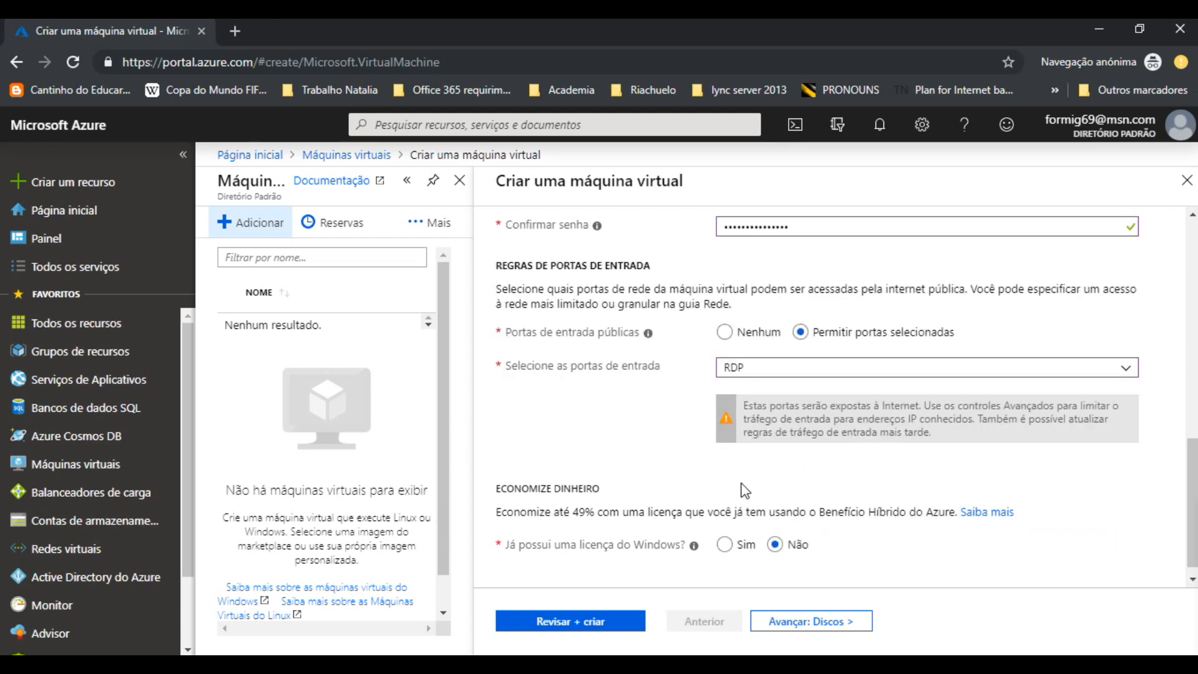
scroll(679, 471, "down", 1)
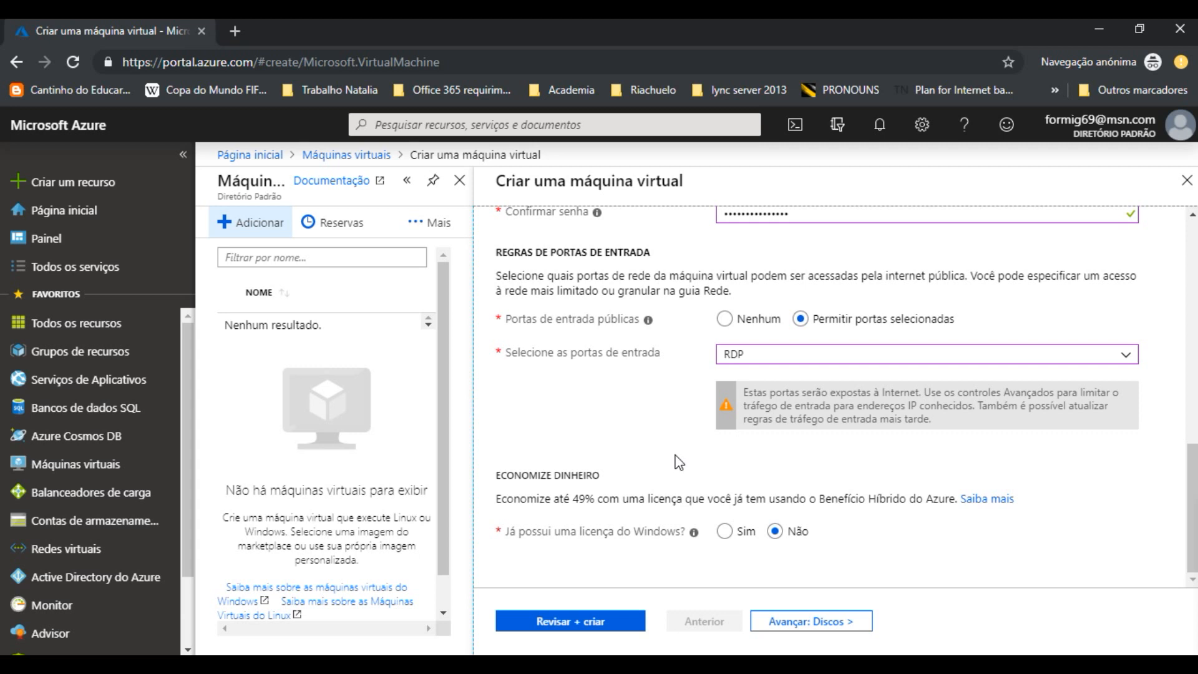
left_click(725, 530)
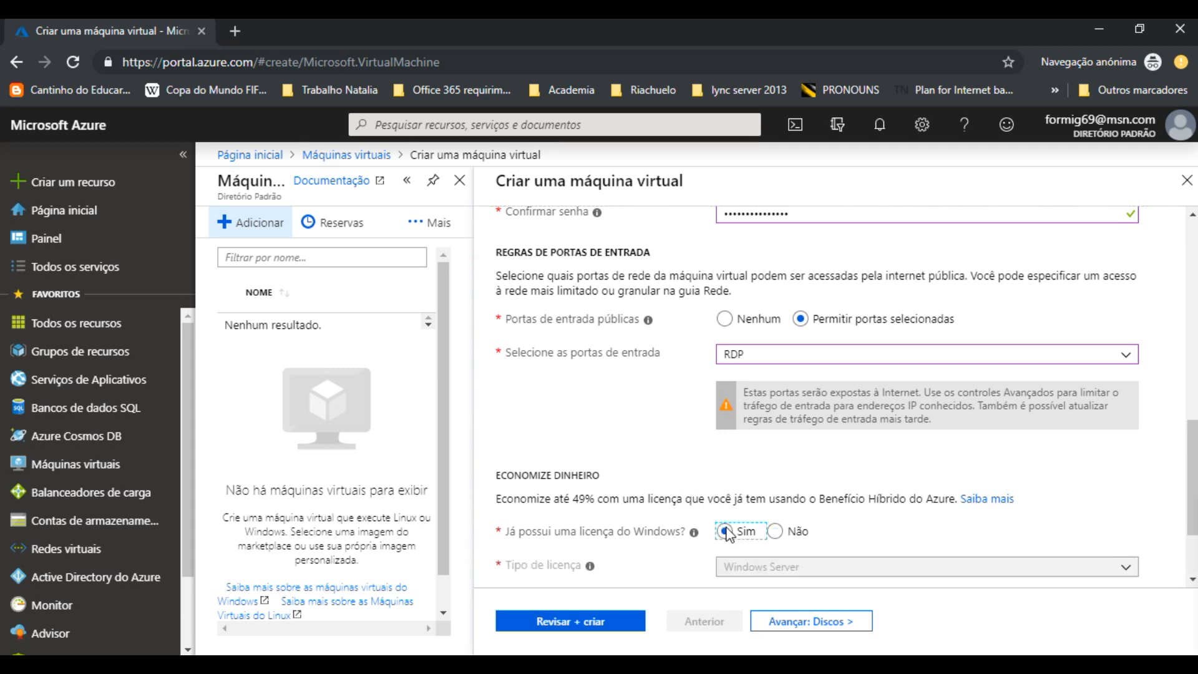
scroll(737, 516, "down", 1)
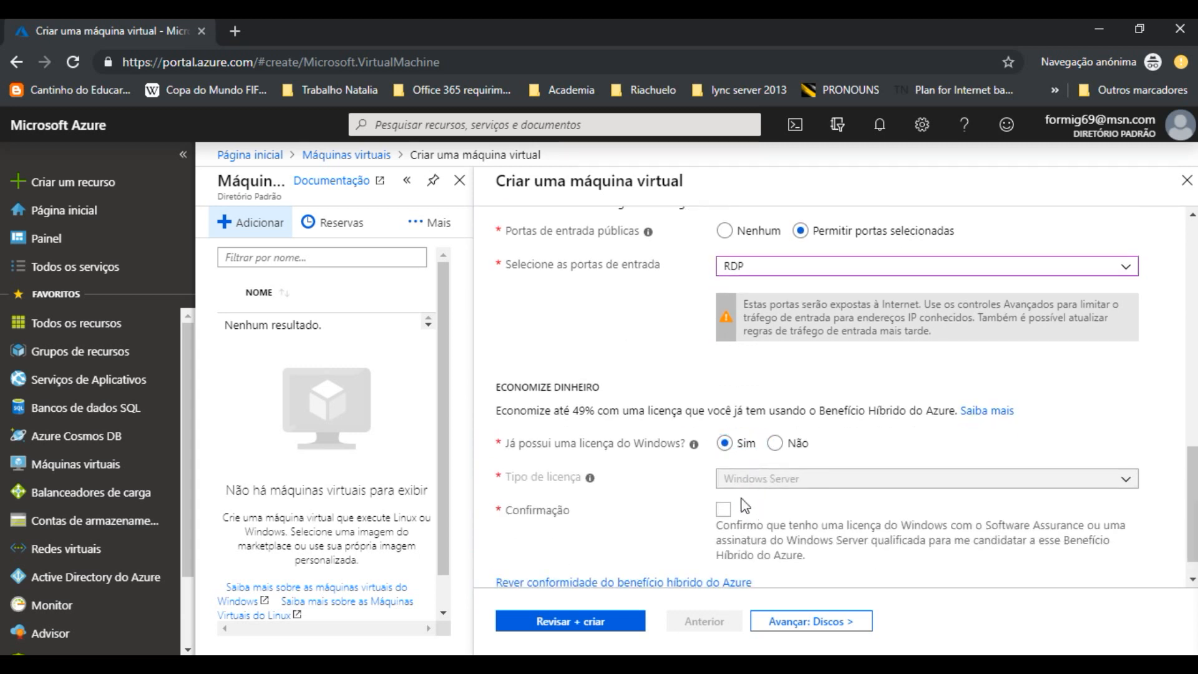
left_click(725, 510)
scroll(865, 489, "down", 1)
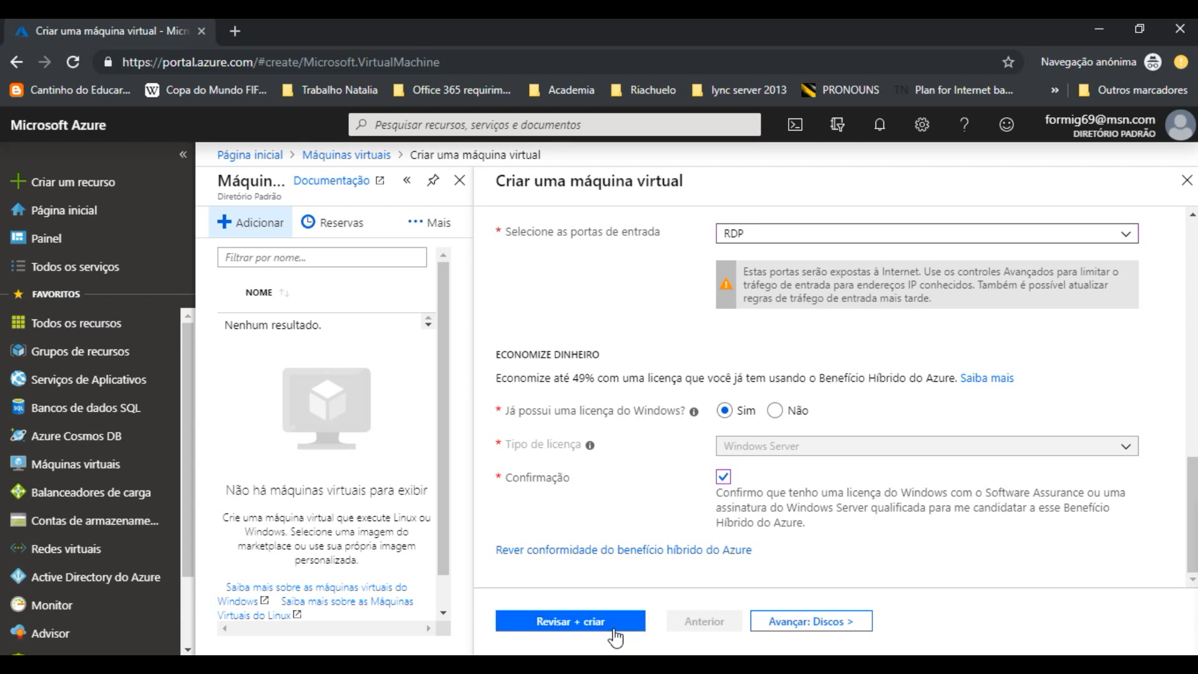
Pass validation, review the SRVTECHAD01 summary, including resource group and new public IP, then create the VM
left_click(593, 623)
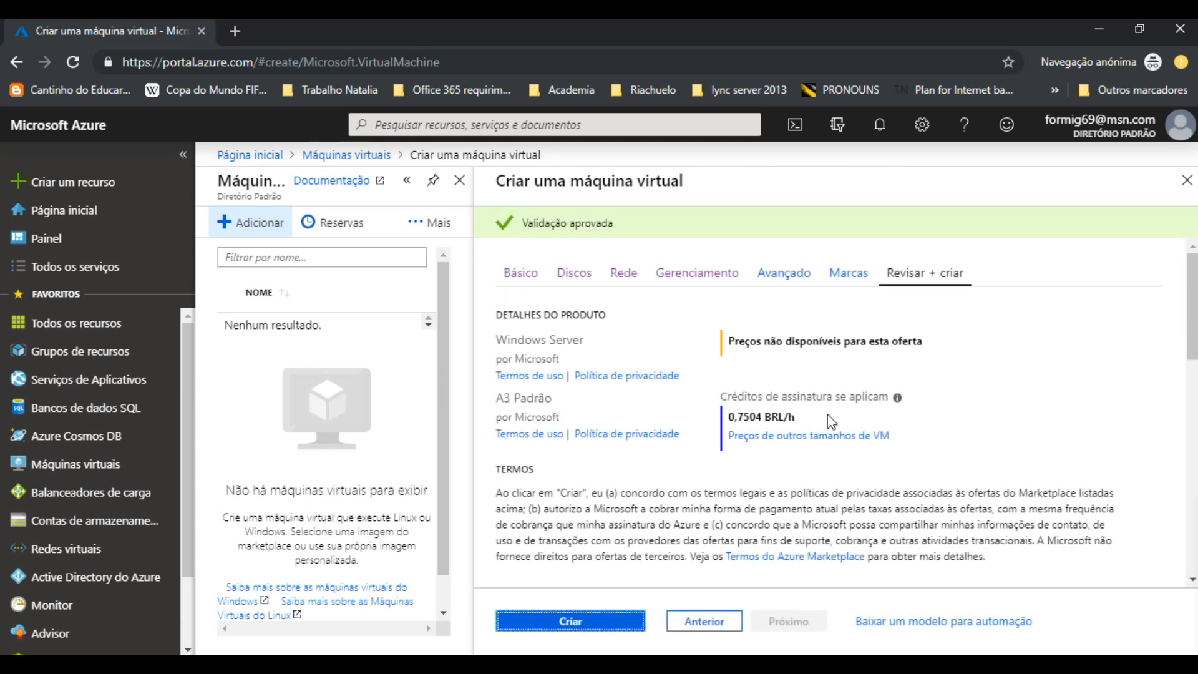
scroll(827, 414, "down", 4)
scroll(827, 415, "down", 2)
scroll(810, 387, "up", 1)
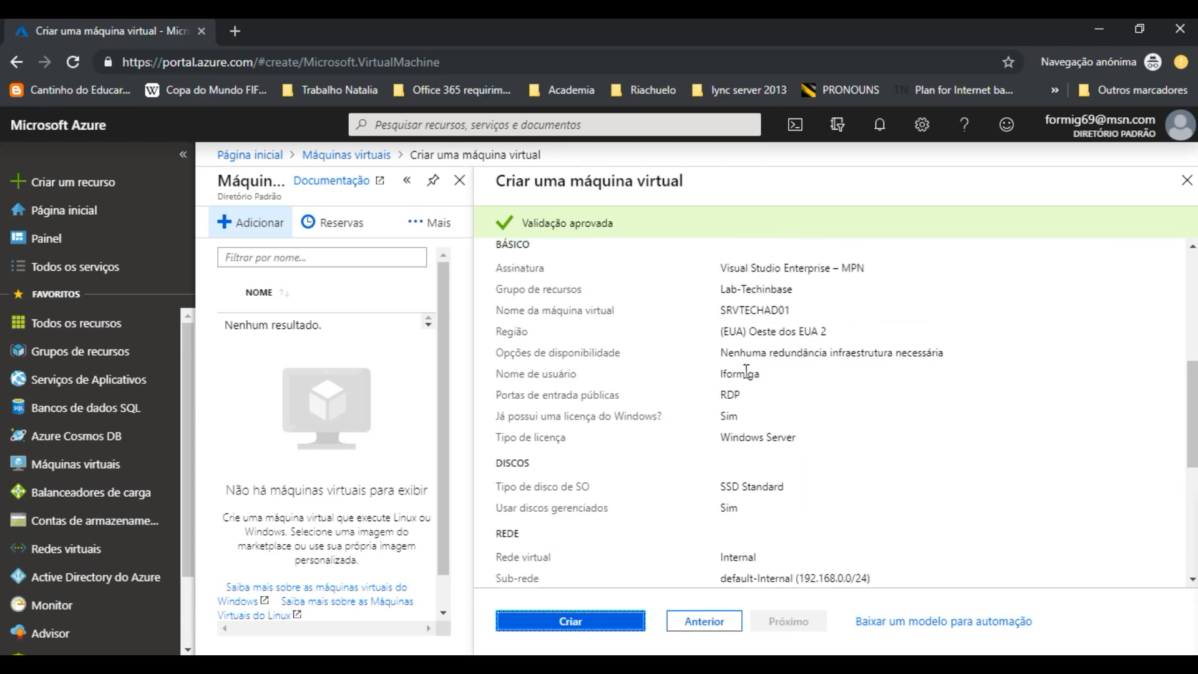
left_click_drag(722, 312, 777, 309)
left_click(736, 380)
scroll(735, 381, "down", 3)
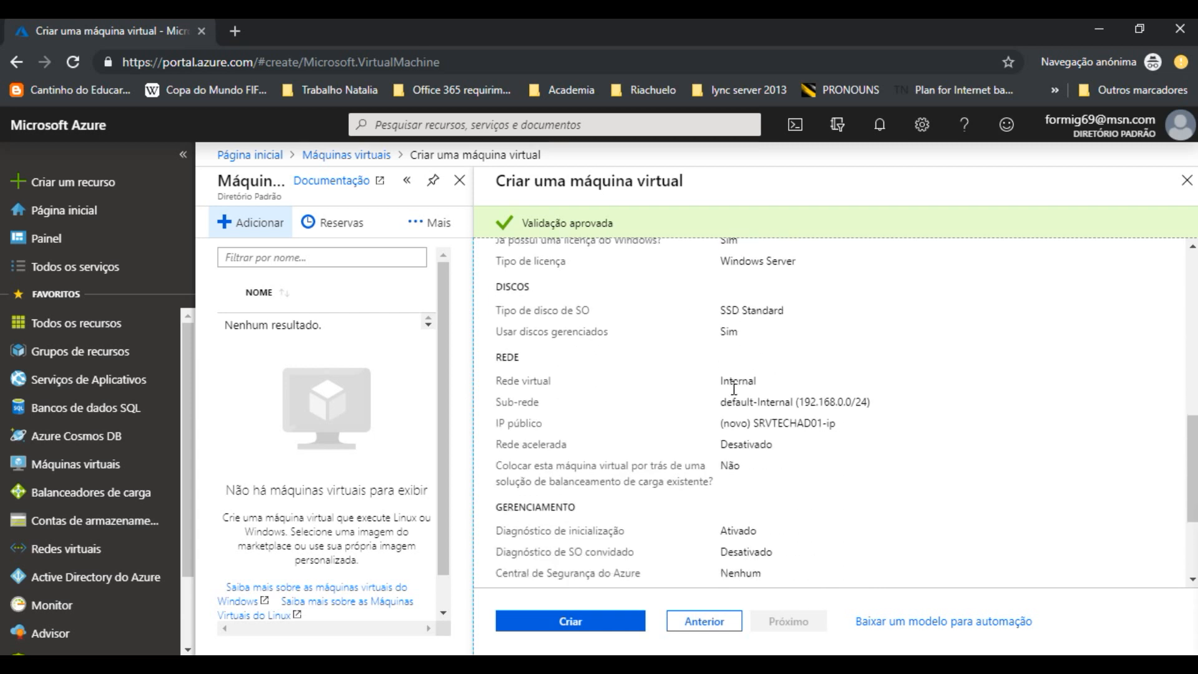
left_click_drag(725, 402, 804, 399)
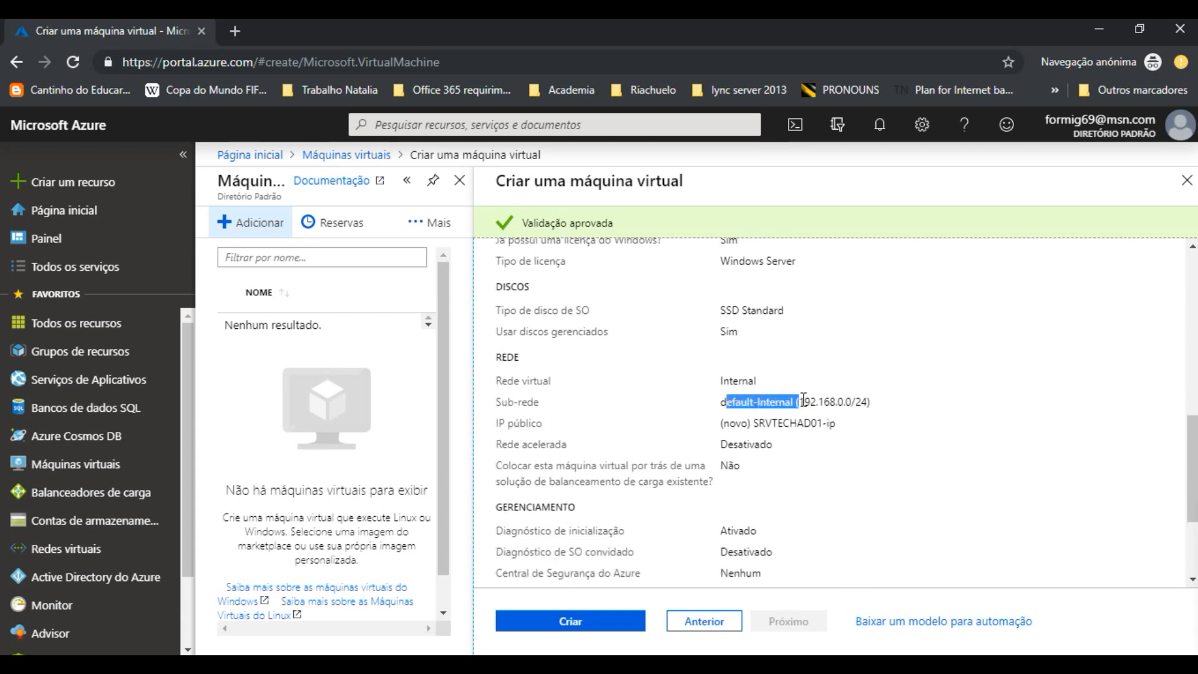
left_click_drag(721, 423, 841, 430)
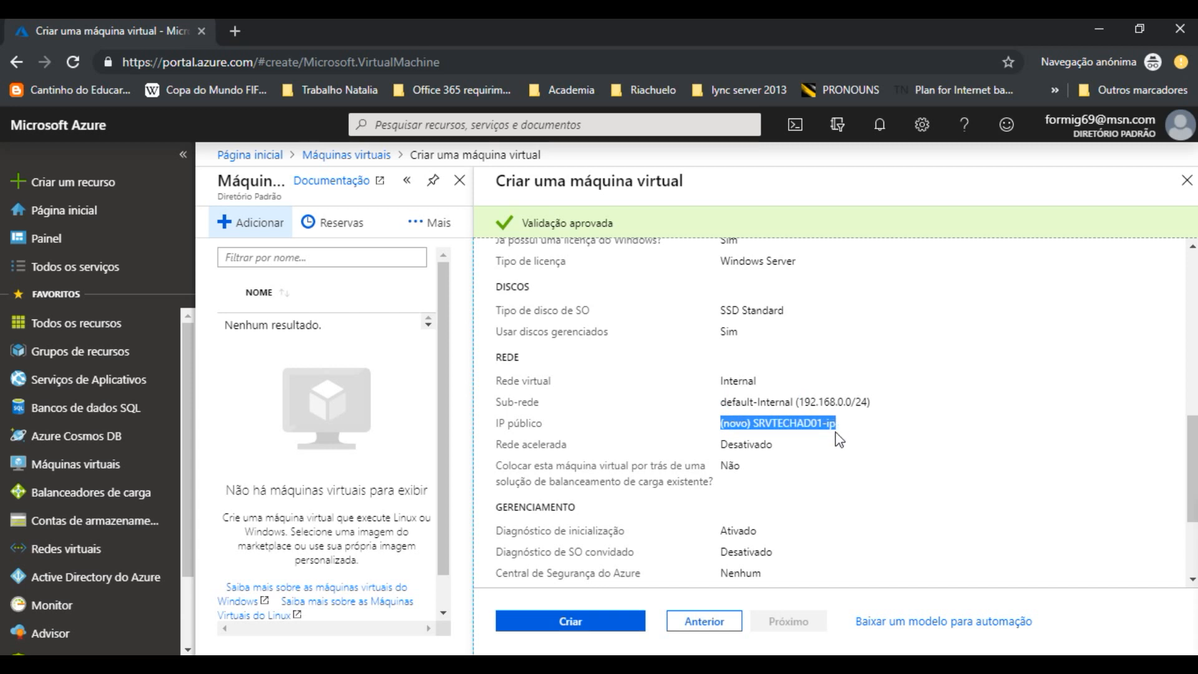
scroll(839, 437, "down", 3)
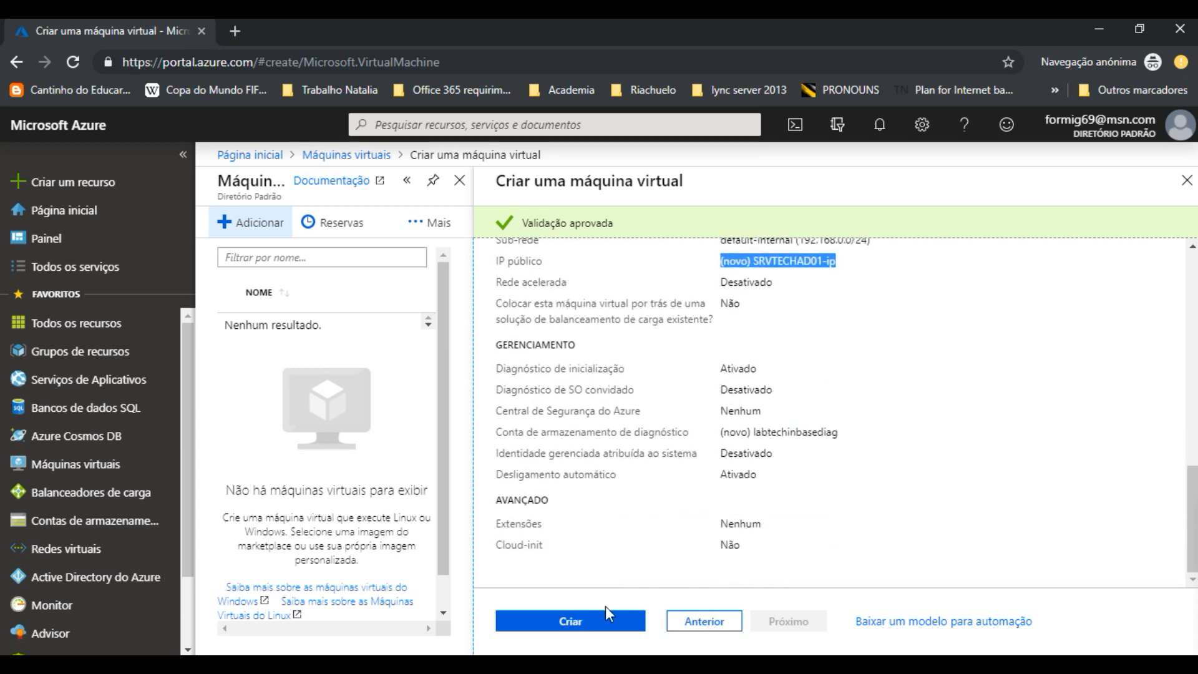
left_click(602, 623)
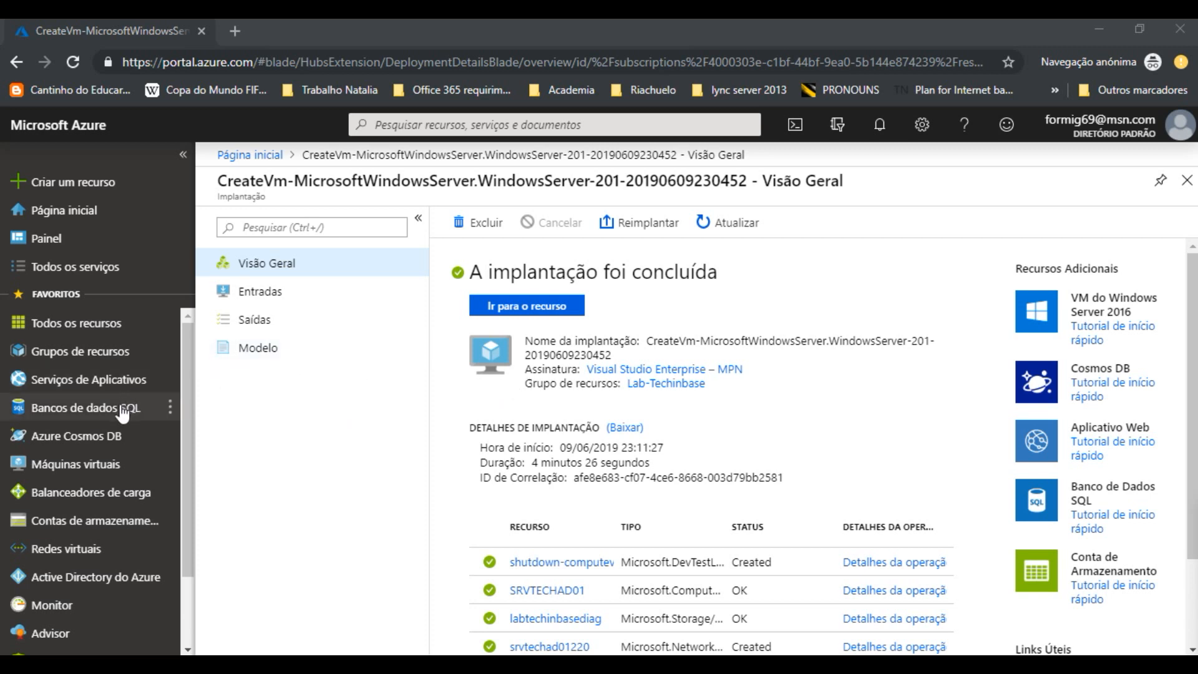
In Máquinas virtuais, confirm SRVTECHAD01 is running in West US 2 and open its page
left_click(96, 474)
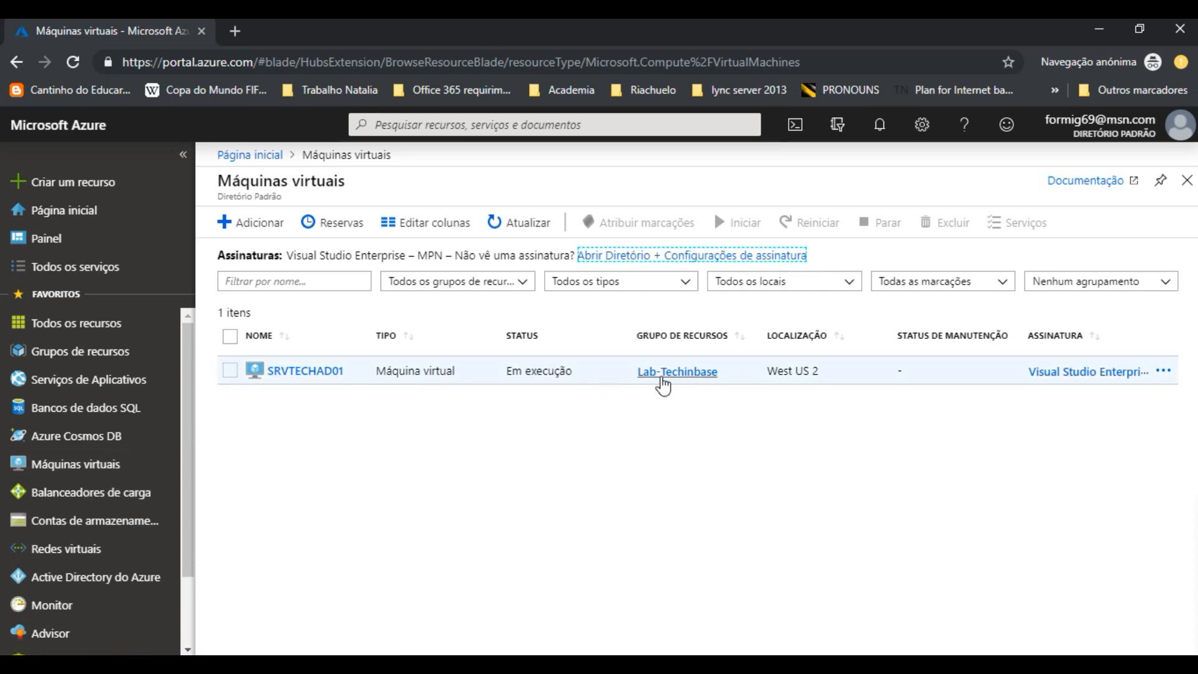
left_click_drag(507, 372, 566, 372)
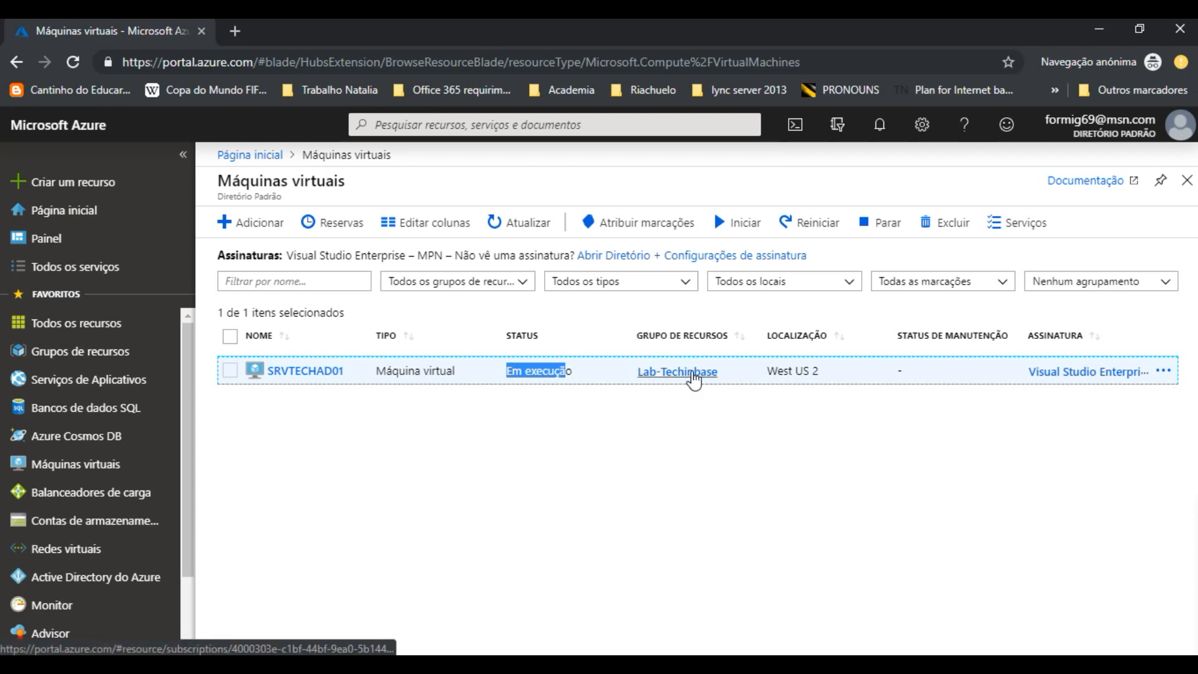
left_click_drag(766, 378, 807, 373)
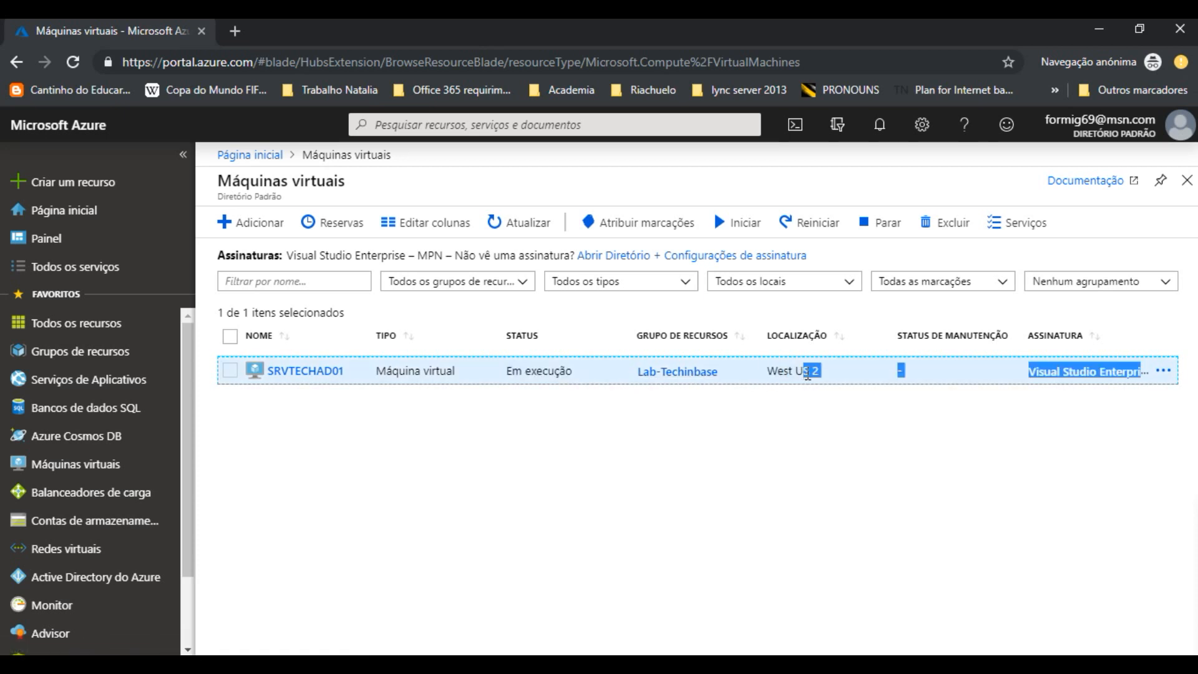
left_click(770, 425)
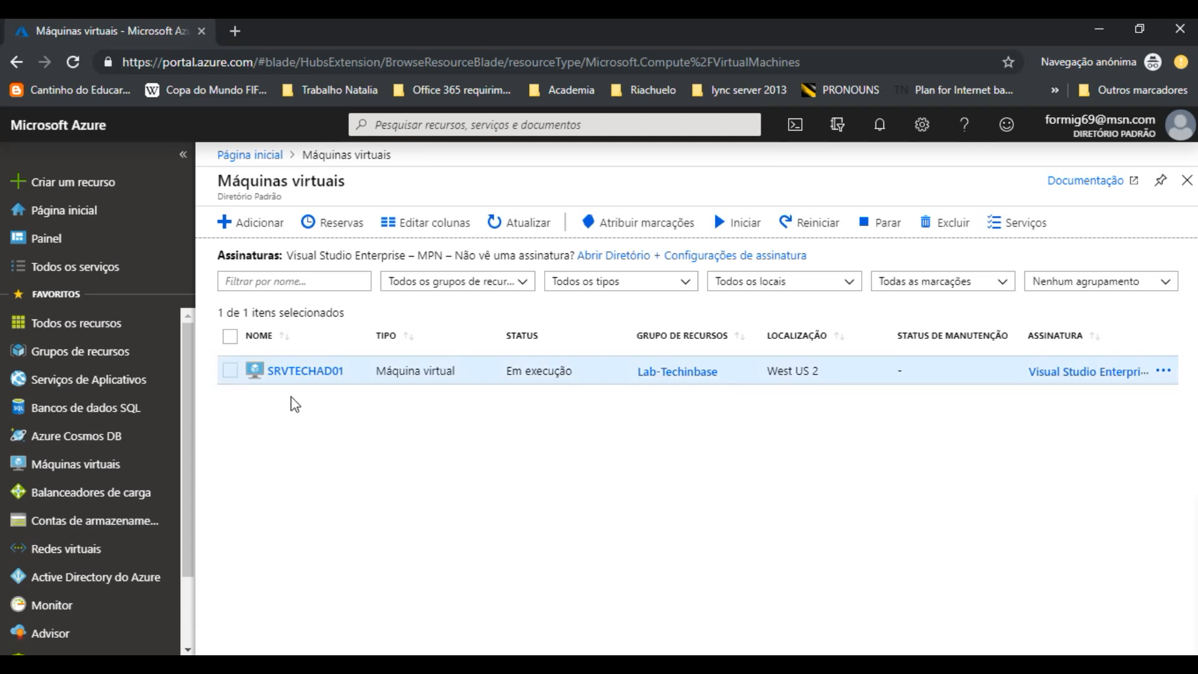
left_click(229, 372)
left_click(305, 375)
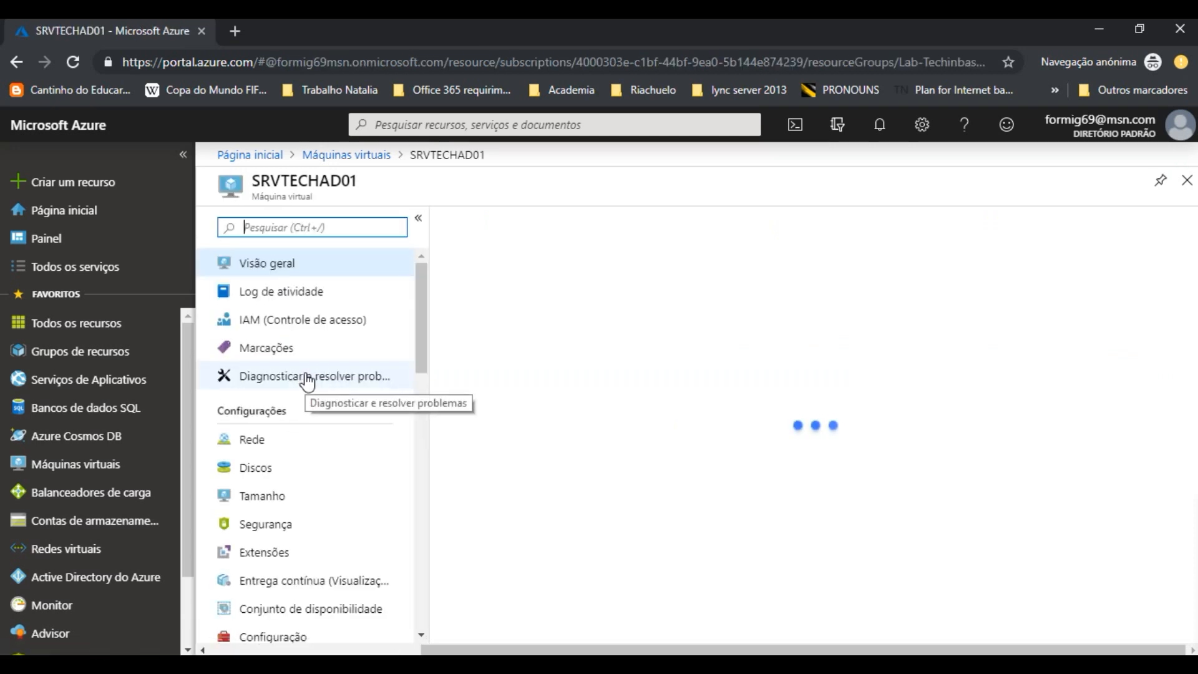
Download SRVTECHAD01's RDP file from Conectar and launch it past the unknown publisher warning
left_click(480, 234)
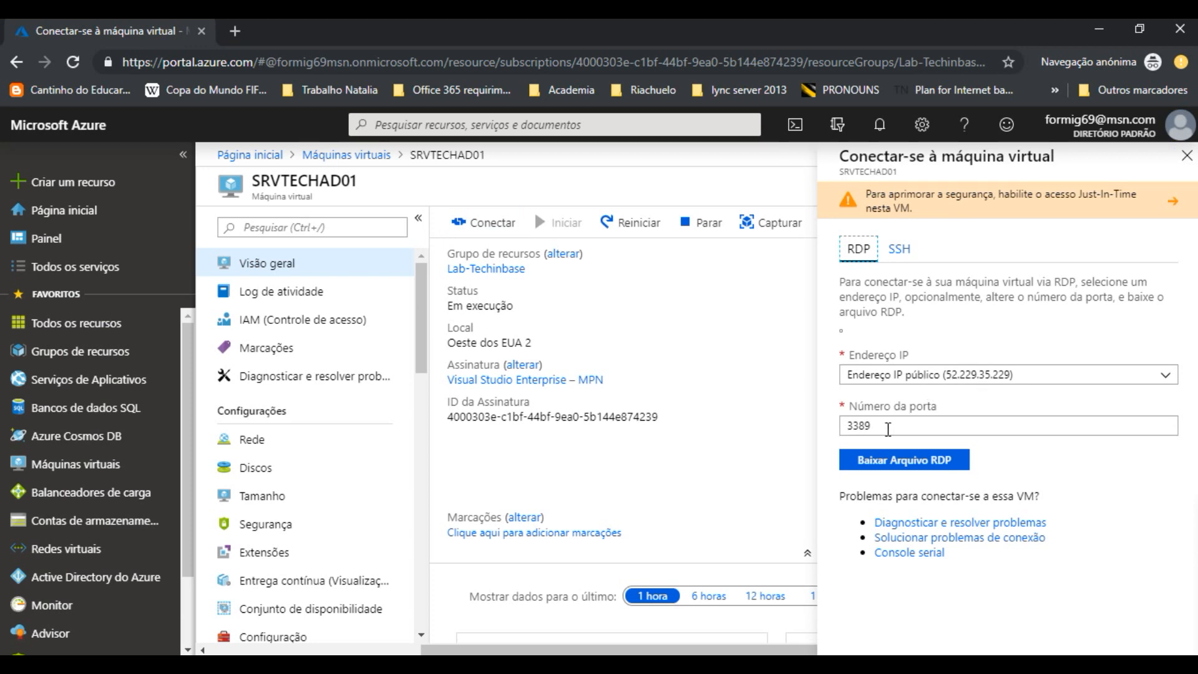
left_click(903, 460)
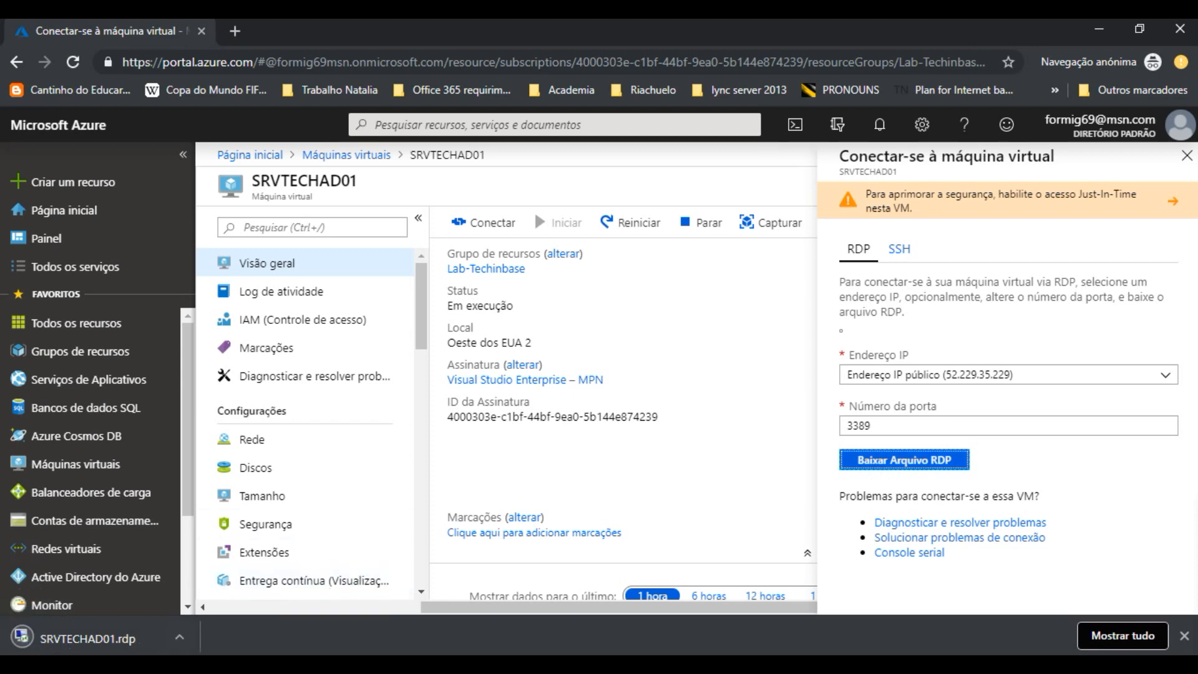
left_click(91, 642)
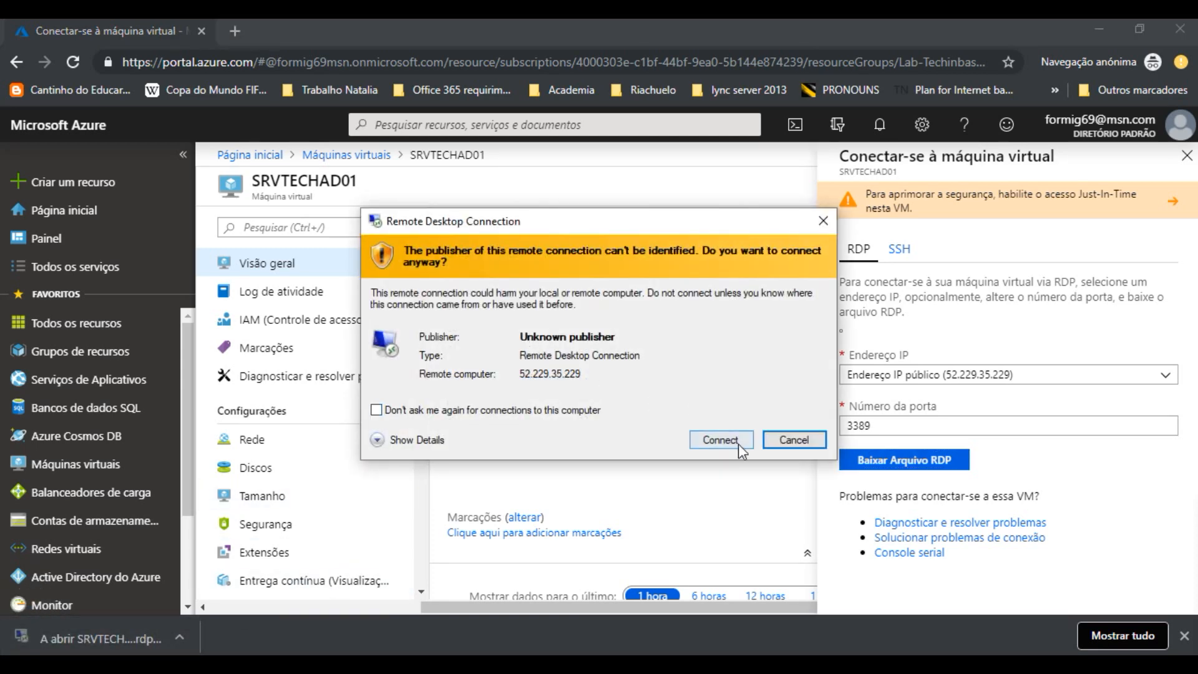
left_click(739, 444)
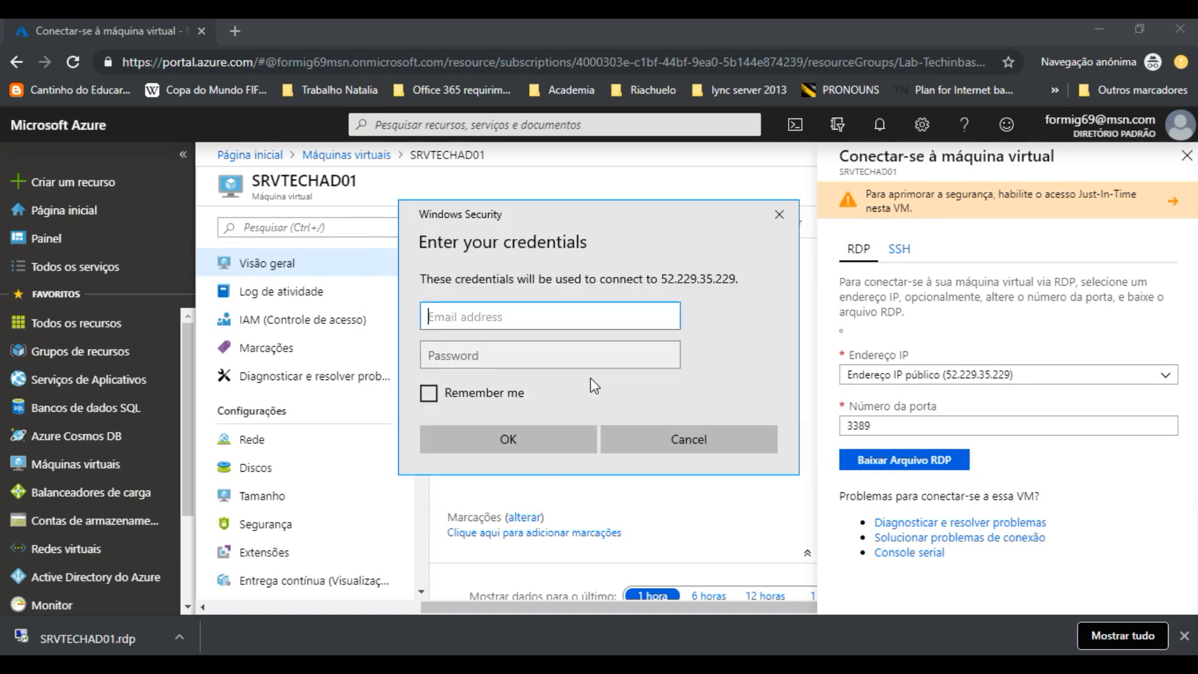
Sign in with the administrator username and password and trust the server certificate
type("lformiga")
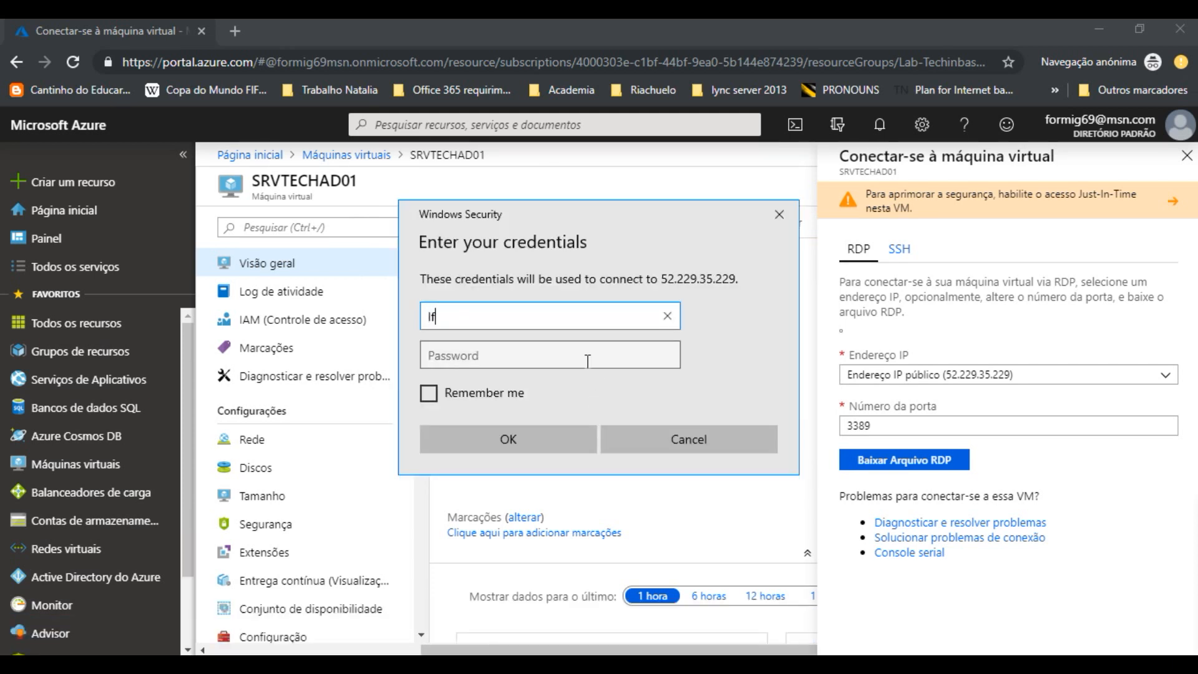
key("Tab")
type("***************")
key("Return")
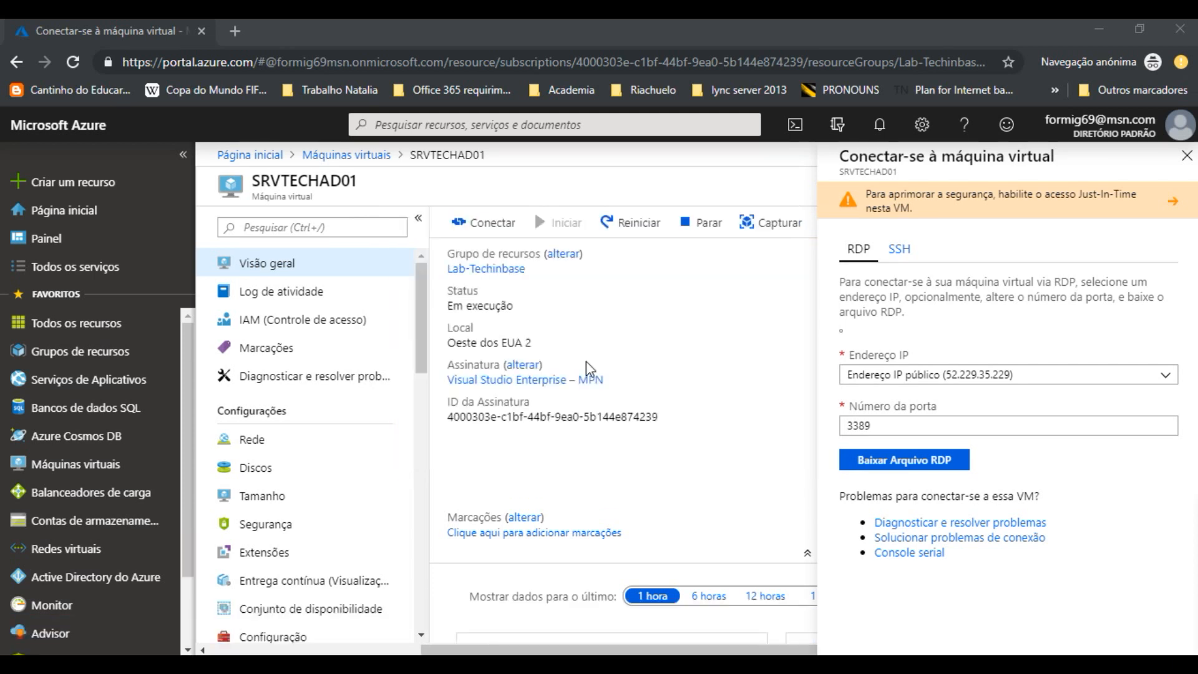
key("Left")
key("Return")
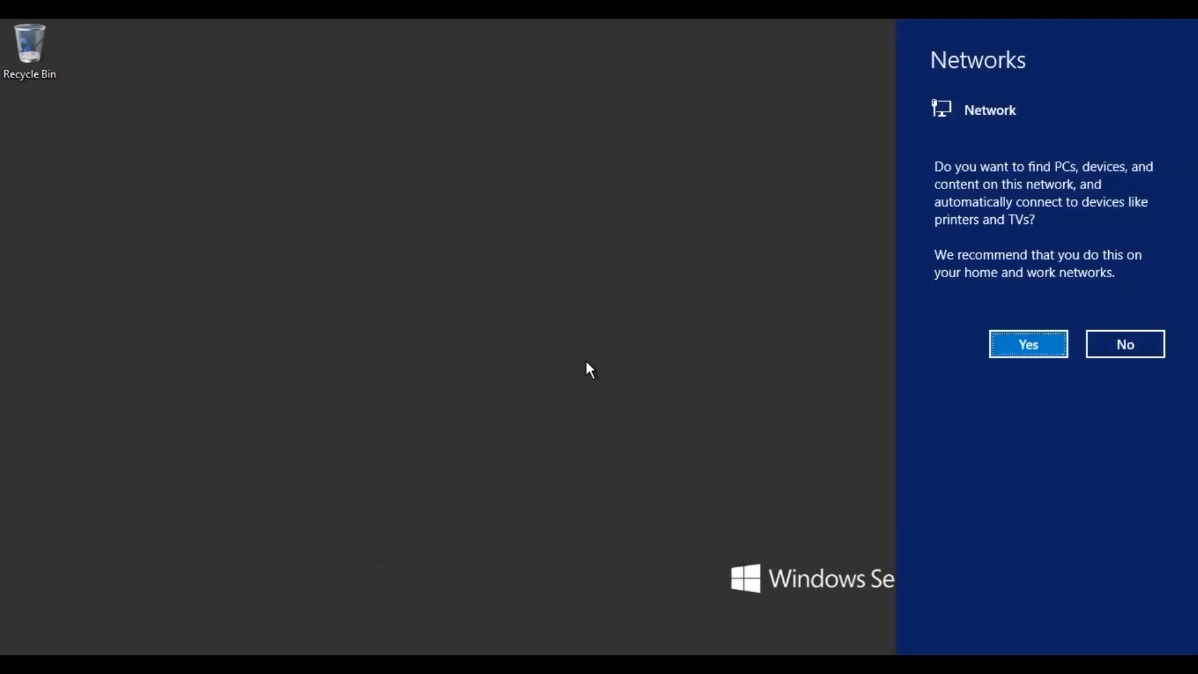
Answer No to network discovery on the server and minimize the remote session
left_click(1115, 344)
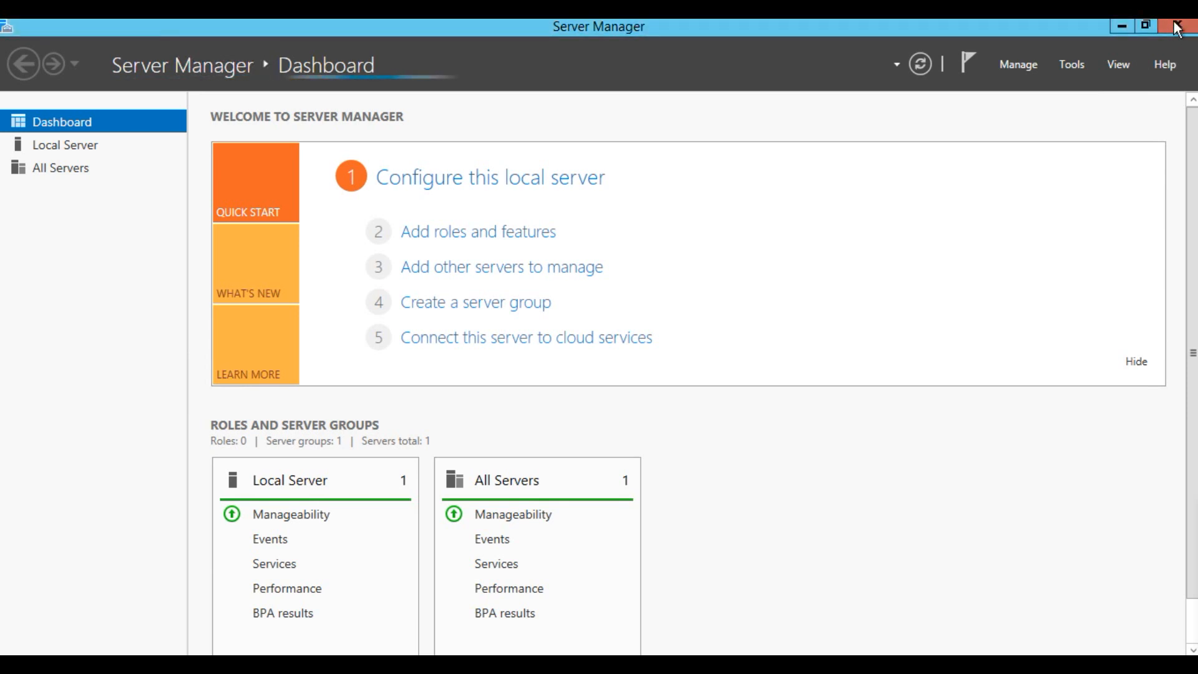
mouse_move(666, 19)
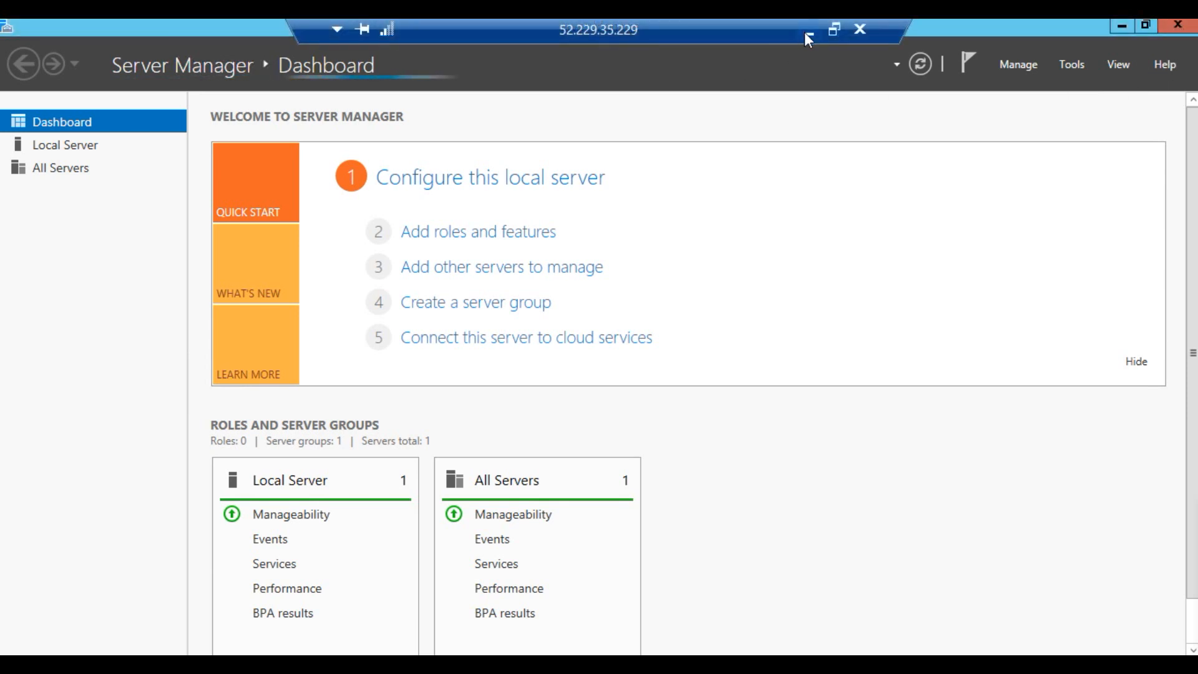
left_click(807, 32)
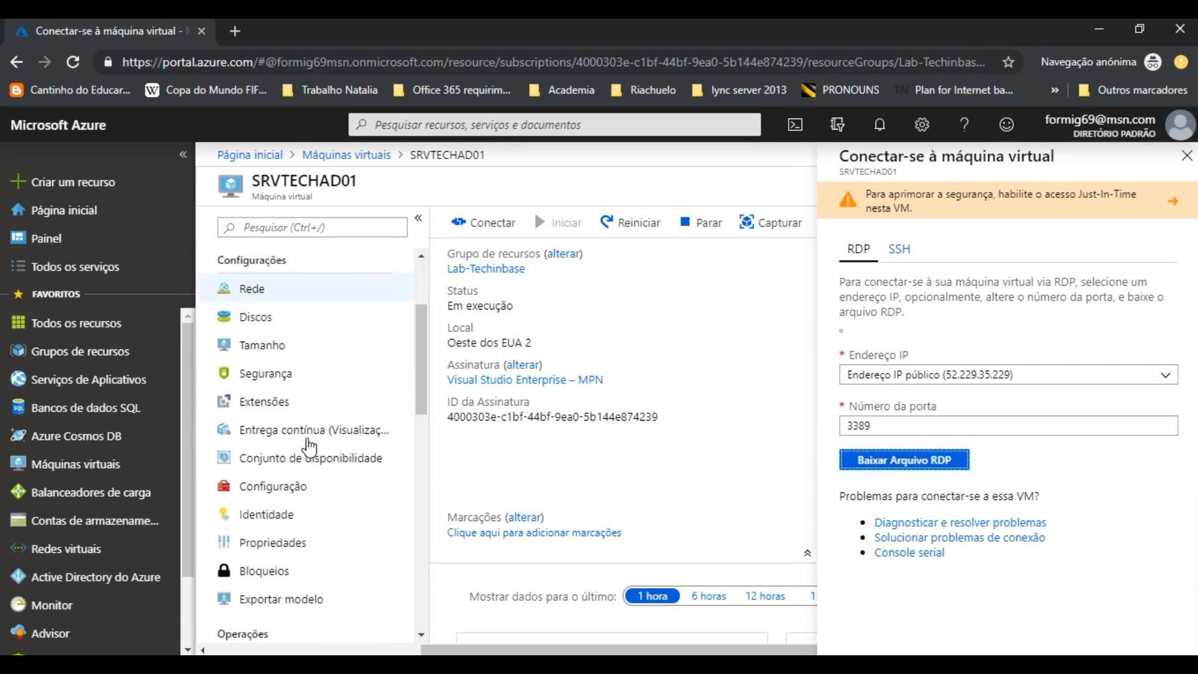
Open SRVTECHAD01's Rede settings and highlight its private IP 192.168.0.4
left_click(309, 446)
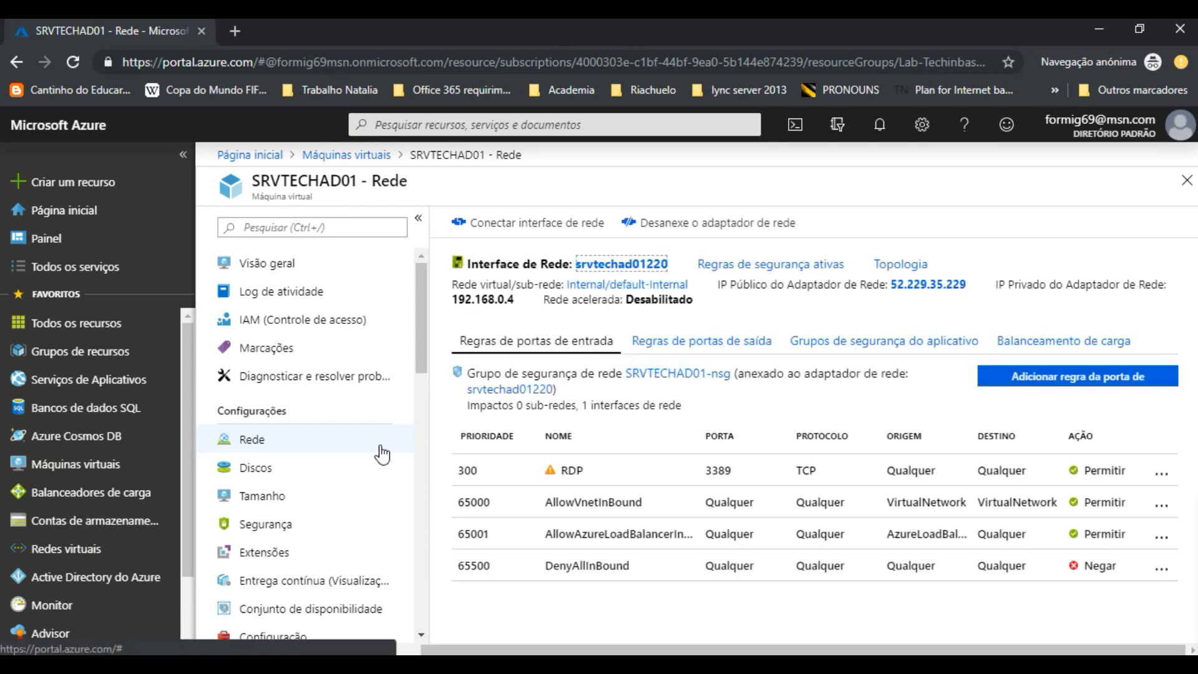
left_click_drag(453, 299, 529, 308)
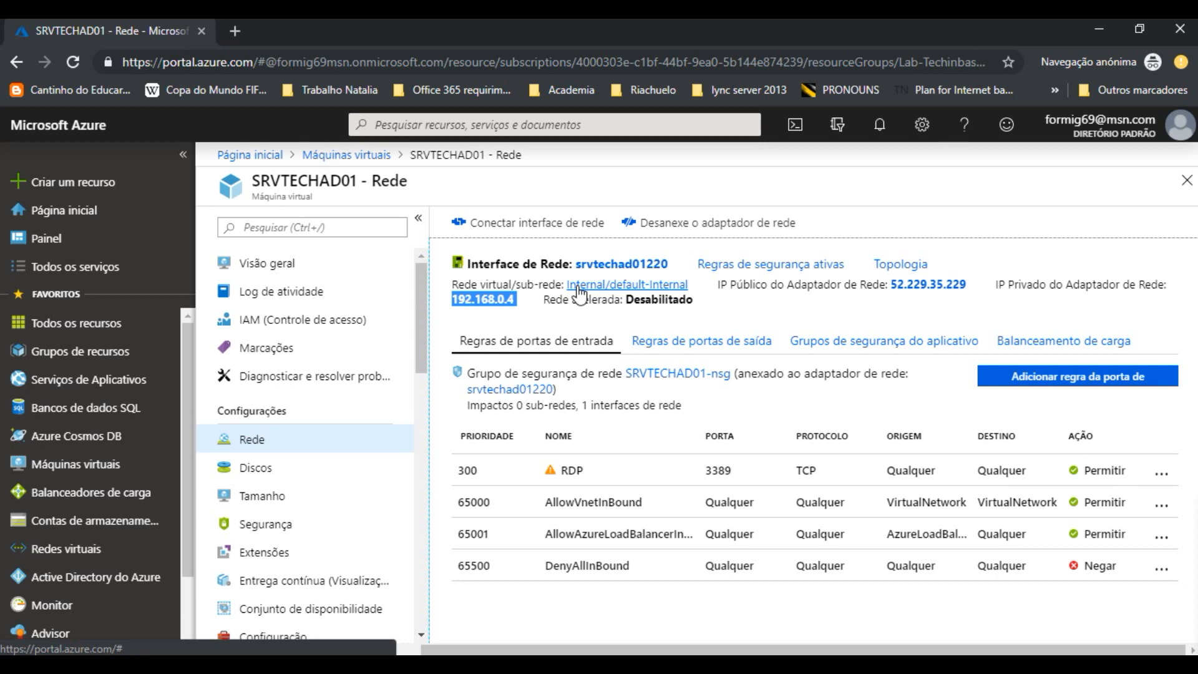
On interface srvtechad01220, set ipconfig1's private IP 192.168.0.4 to Estático and save
left_click(602, 267)
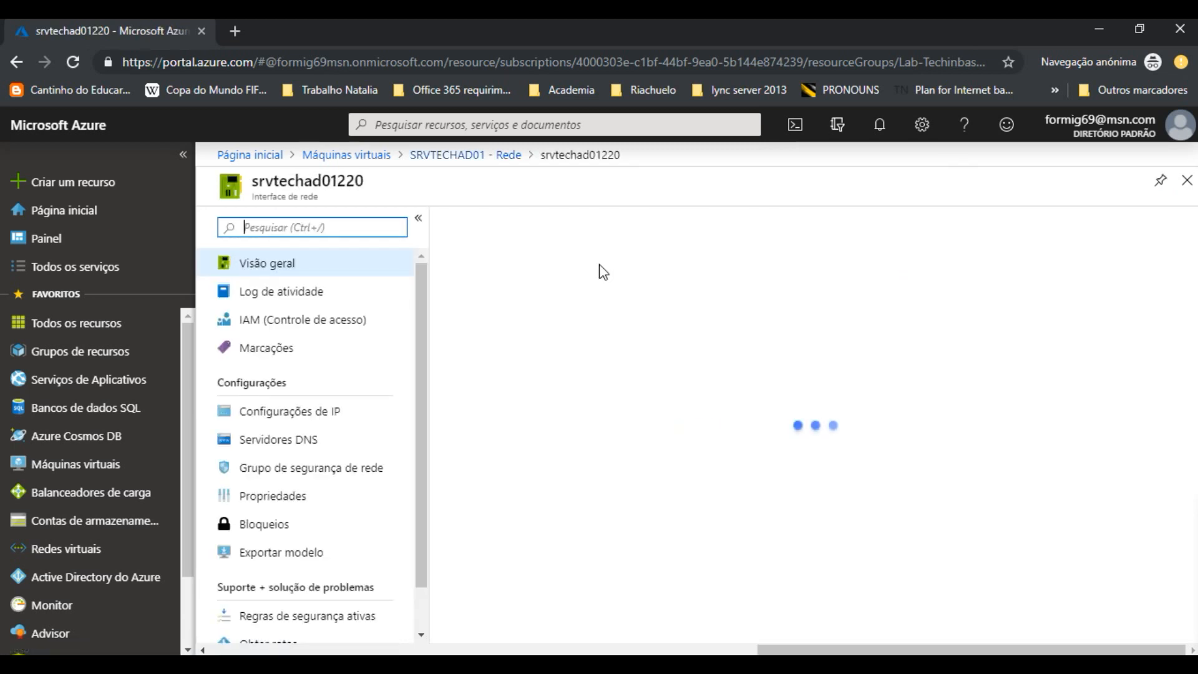
left_click(353, 413)
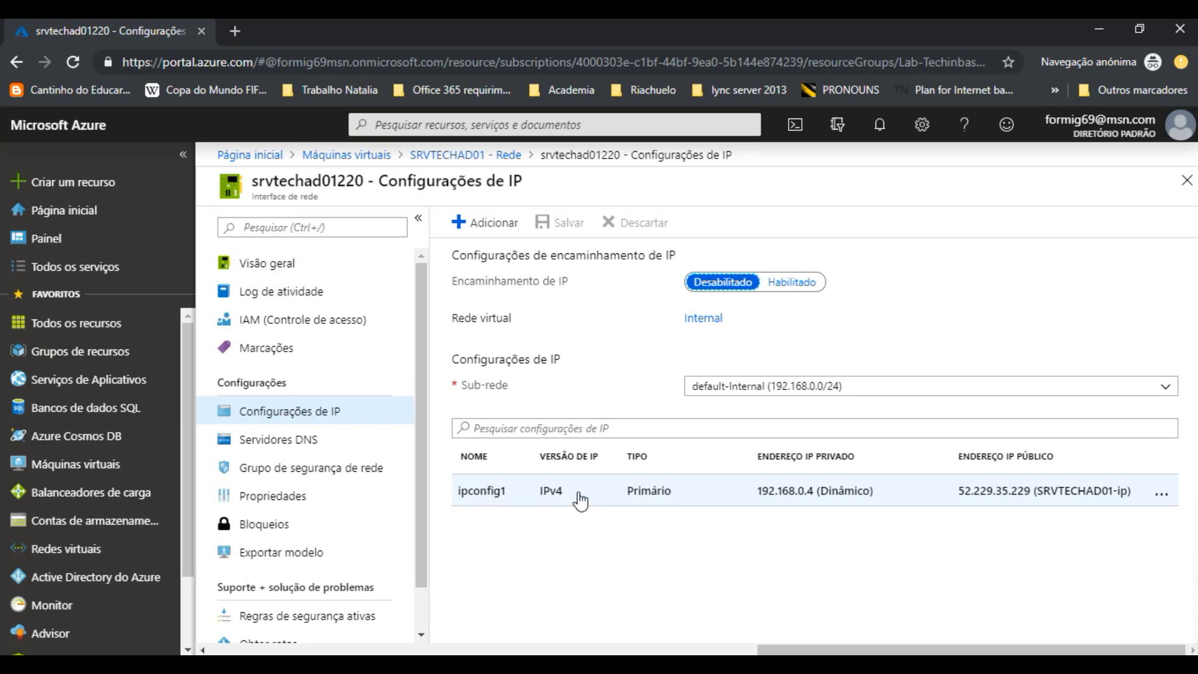
left_click(820, 499)
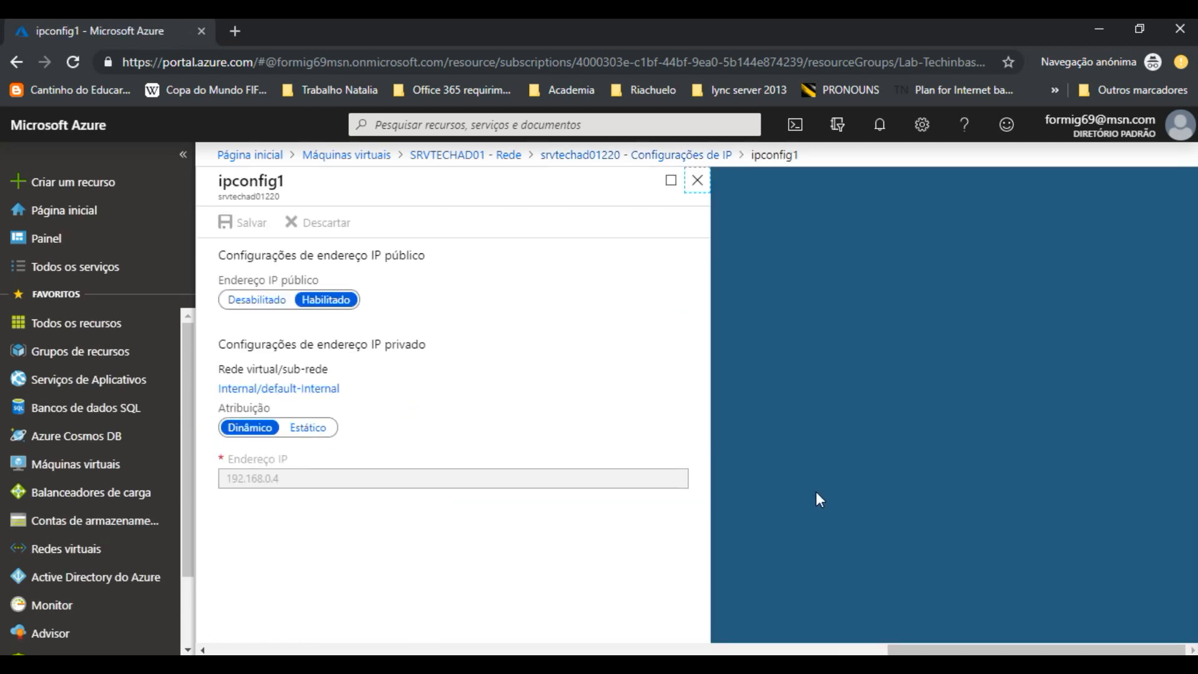
left_click(308, 482)
left_click(299, 536)
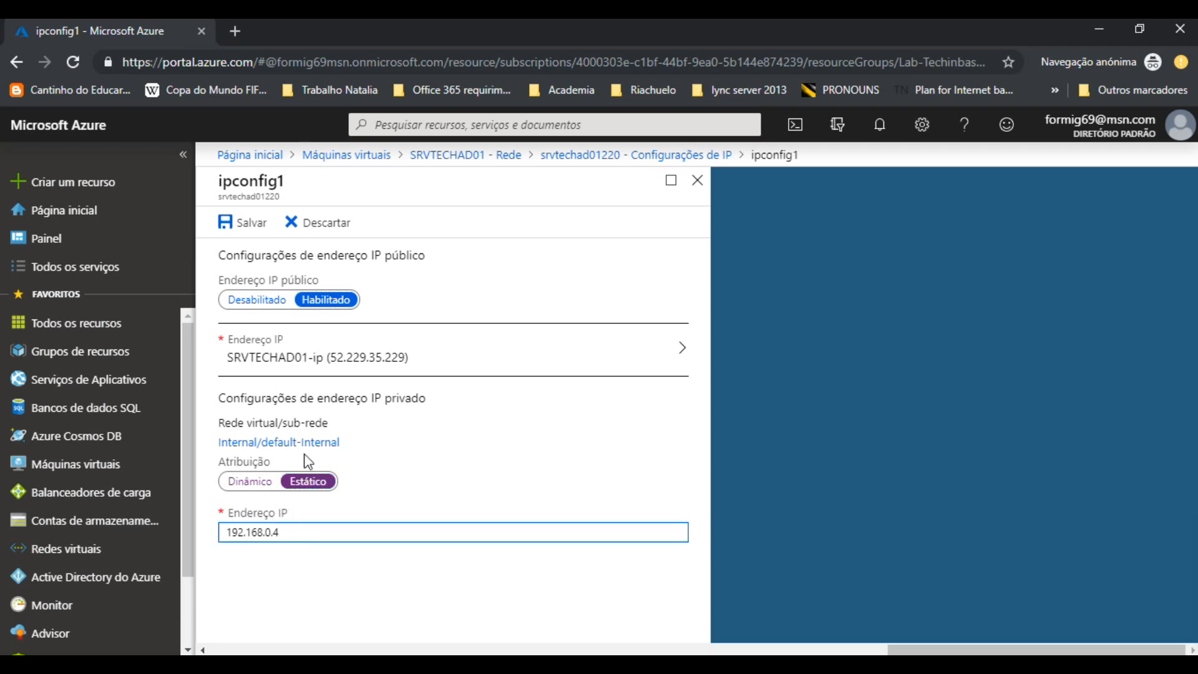
left_click(244, 224)
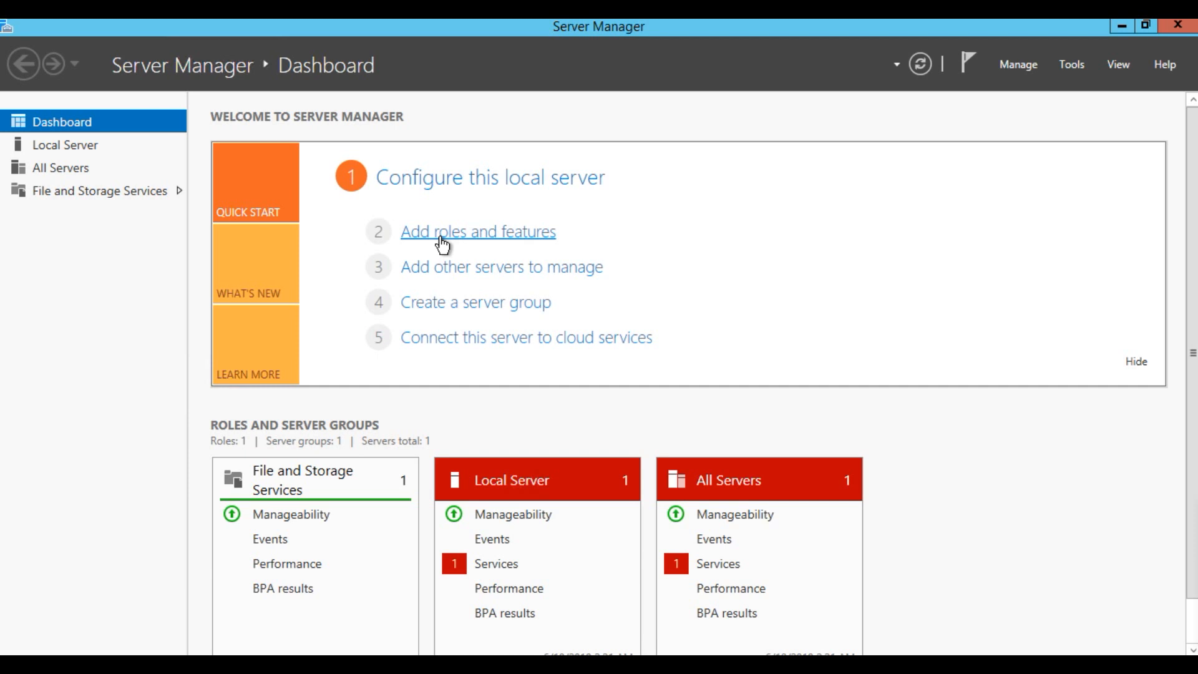
Run the Add Roles and Features wizard as role-based installation targeting SRVTECHAD01
left_click(441, 237)
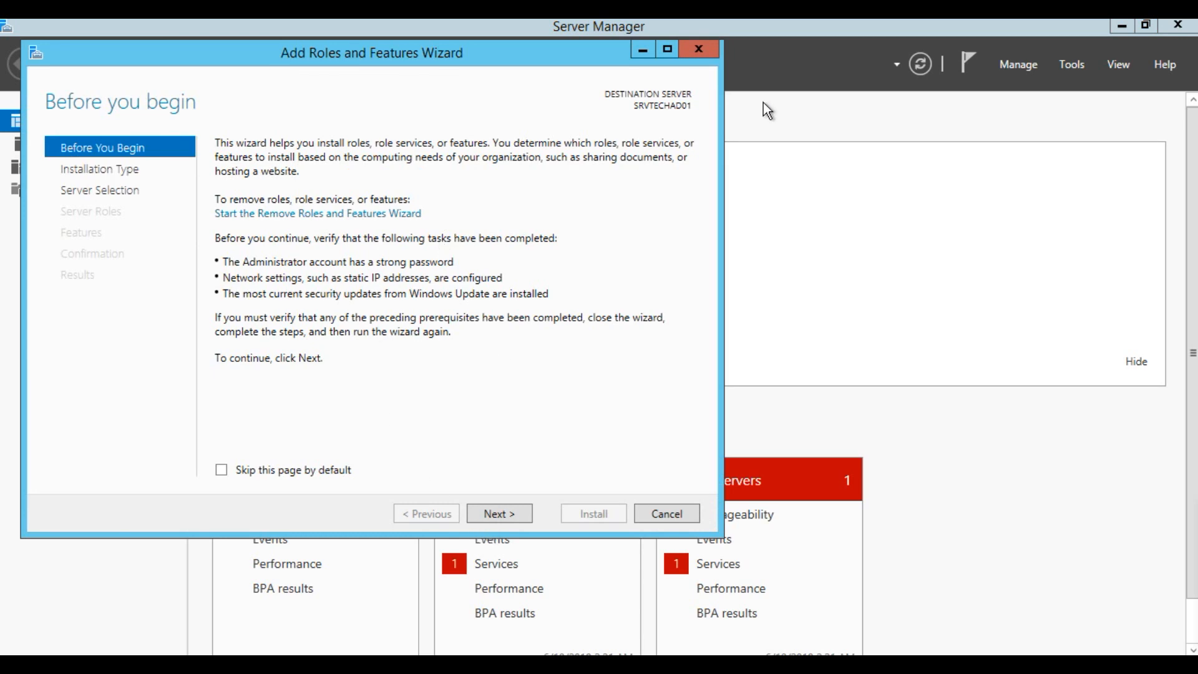
left_click(702, 55)
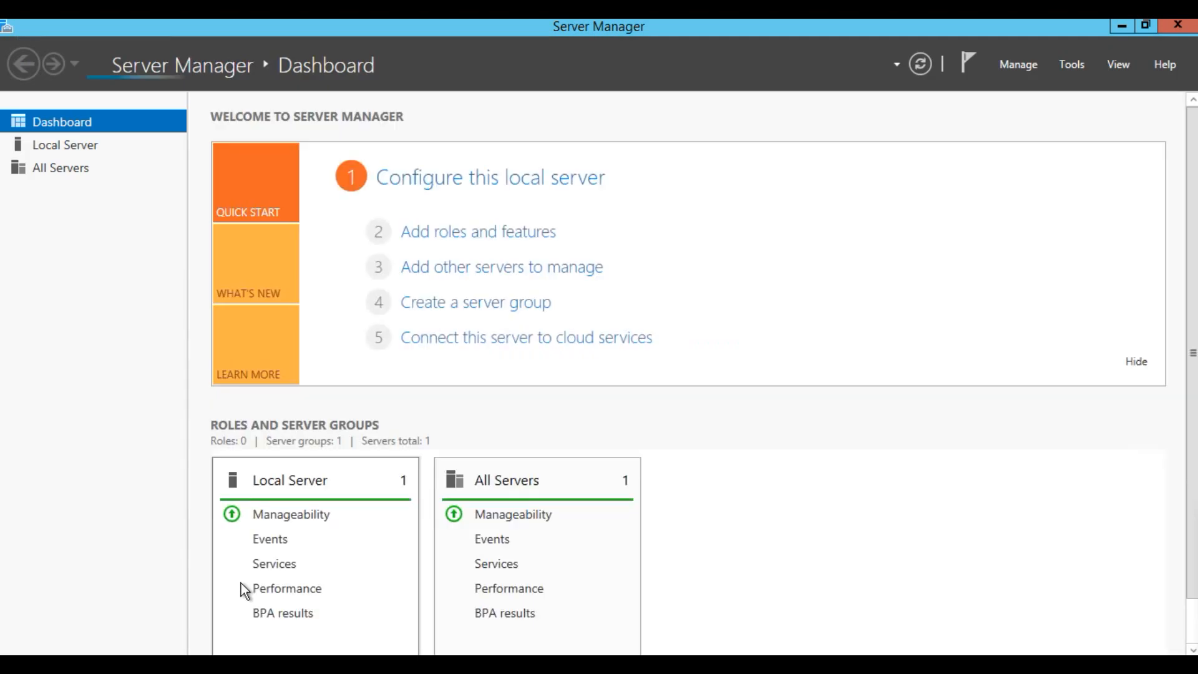
left_click(459, 237)
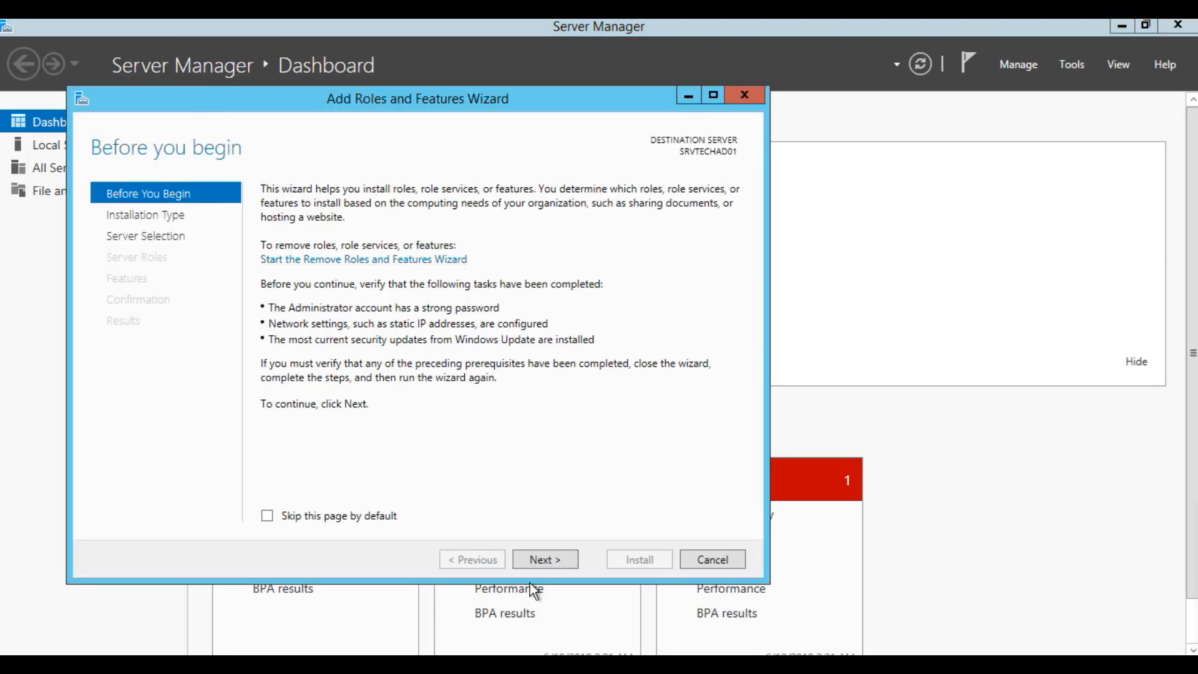
left_click(538, 565)
left_click(540, 569)
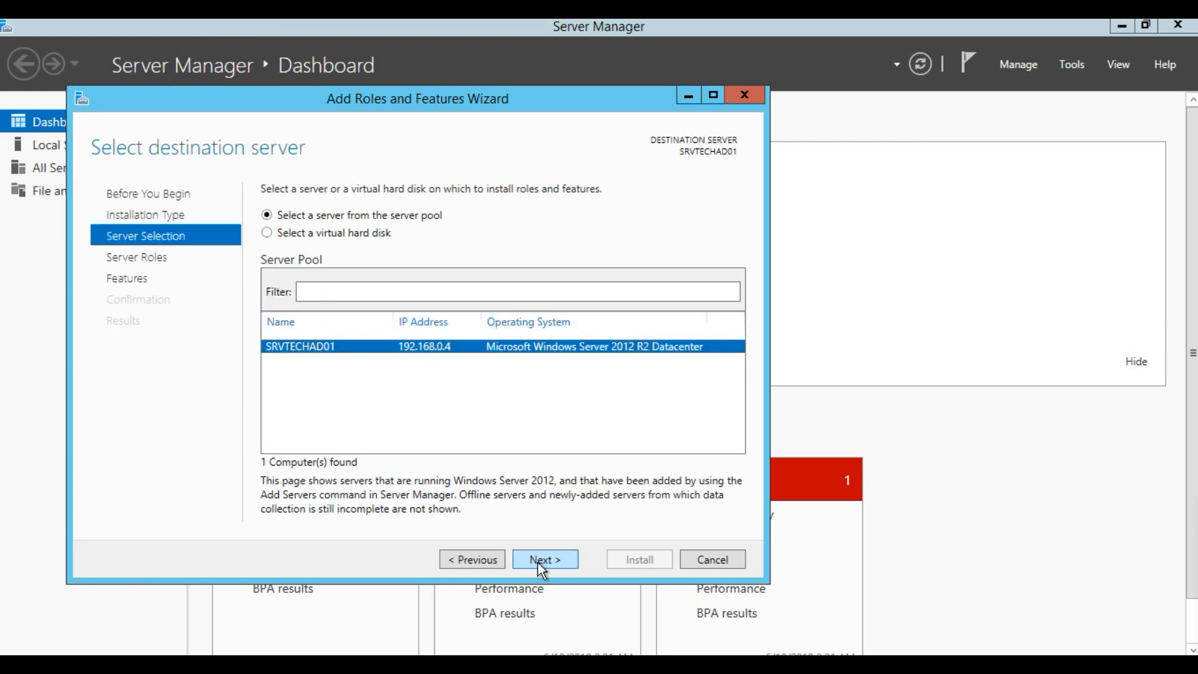
left_click(538, 563)
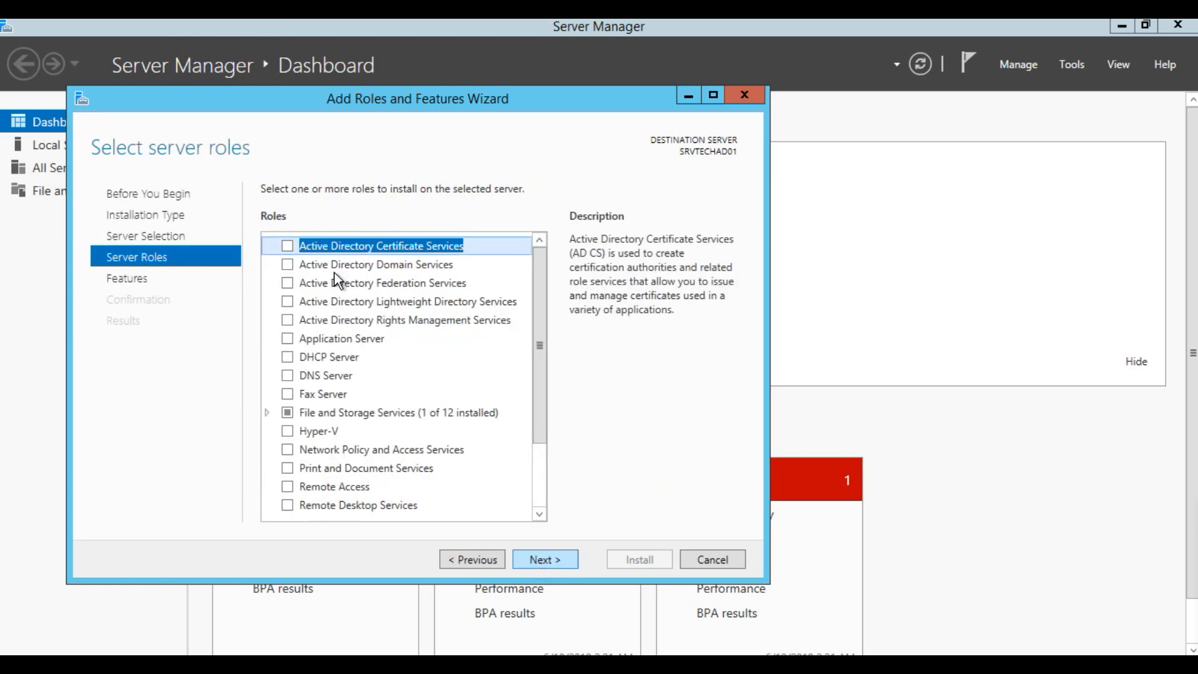
Select Active Directory Domain Services with its required features, install them, and close the wizard
left_click(288, 266)
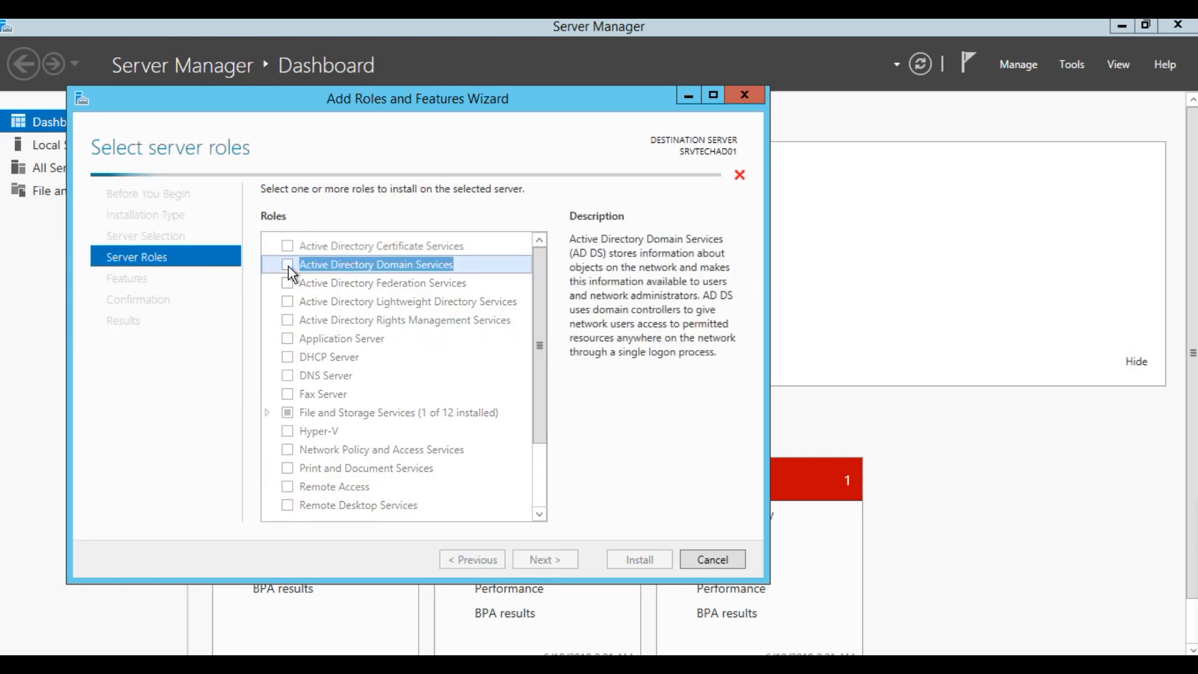
left_click(466, 486)
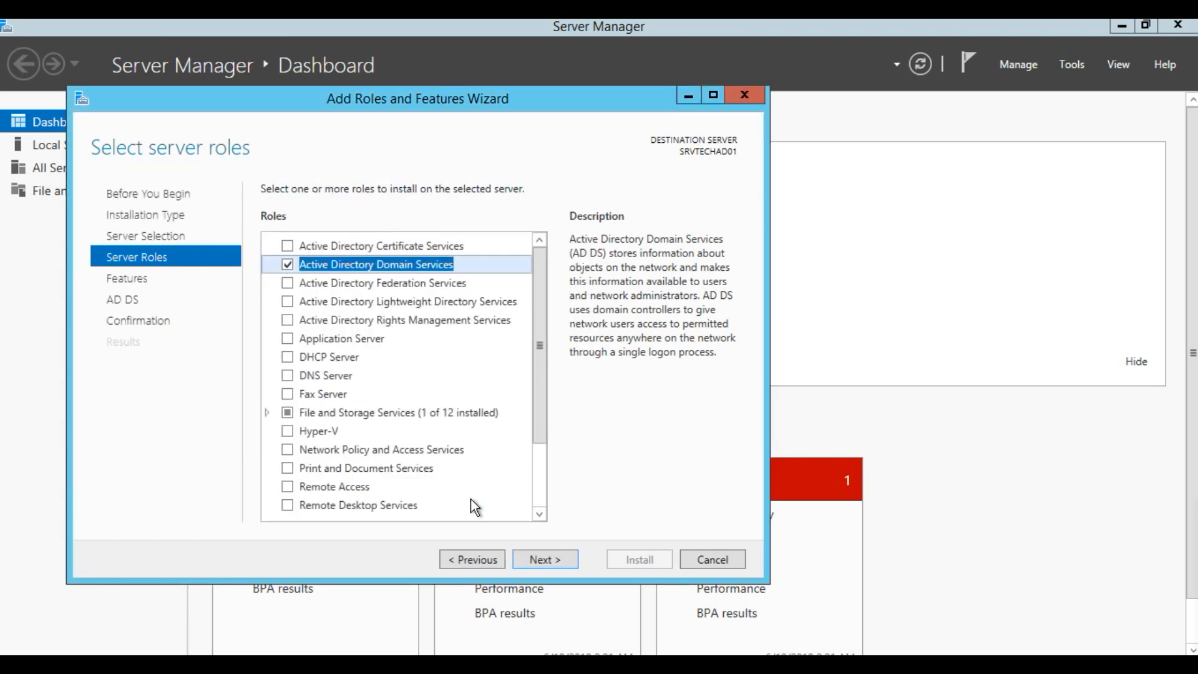
left_click(545, 555)
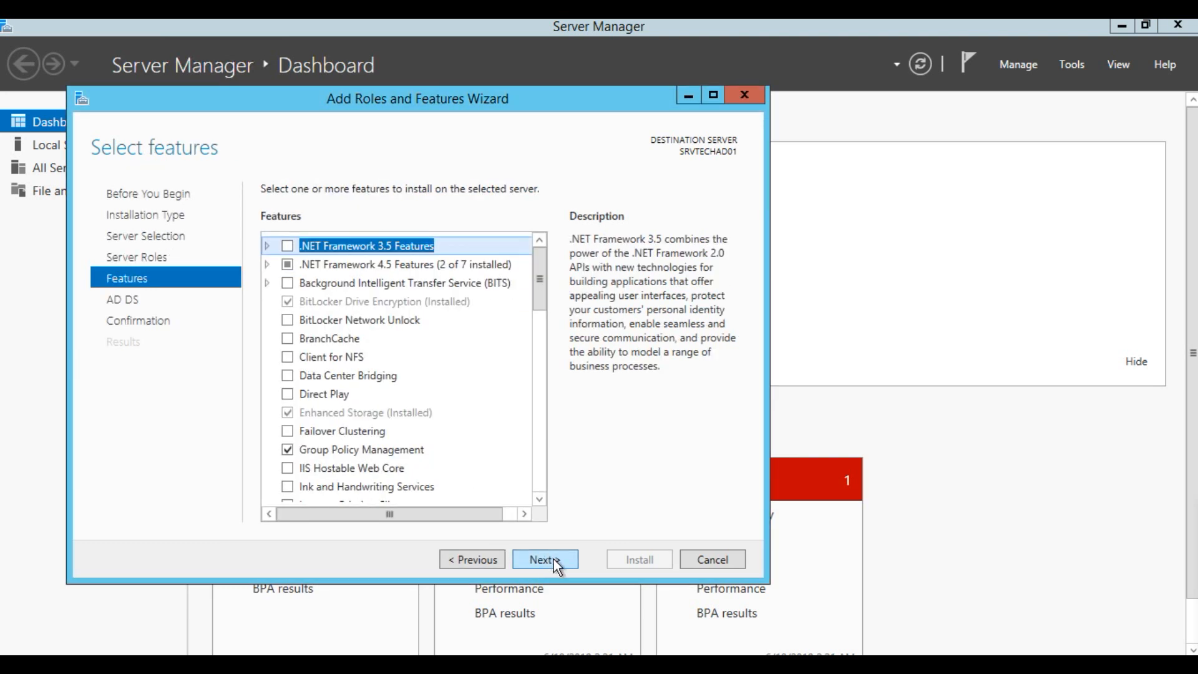
left_click(553, 559)
left_click(552, 560)
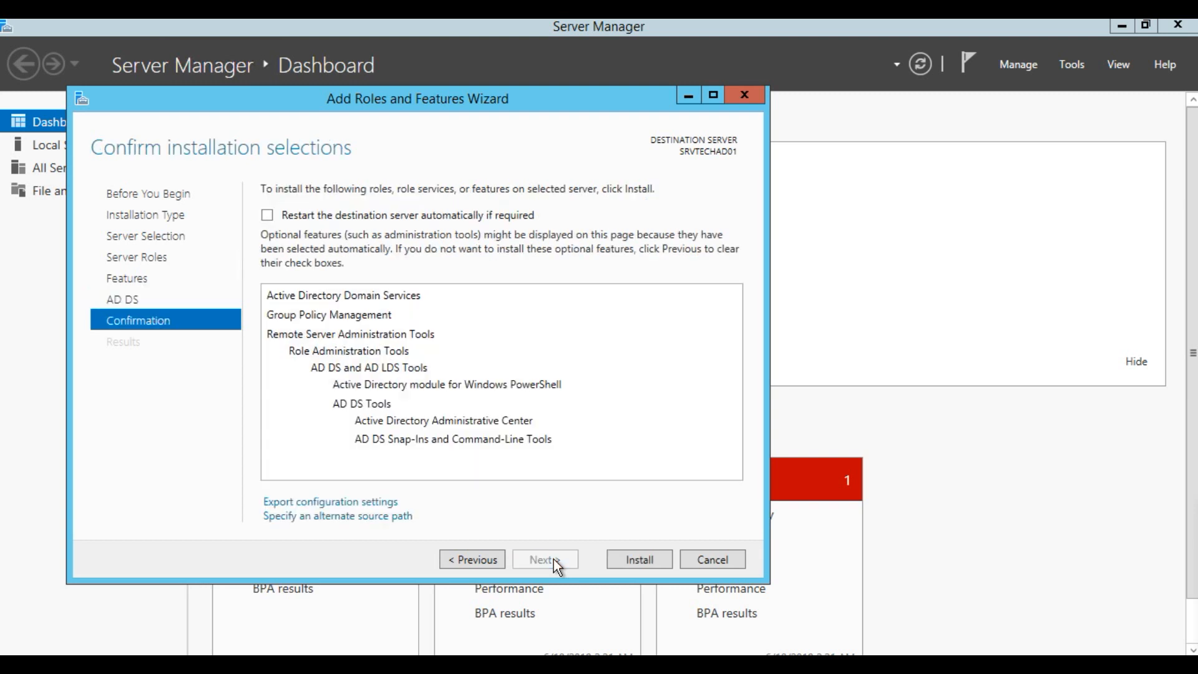
left_click(641, 559)
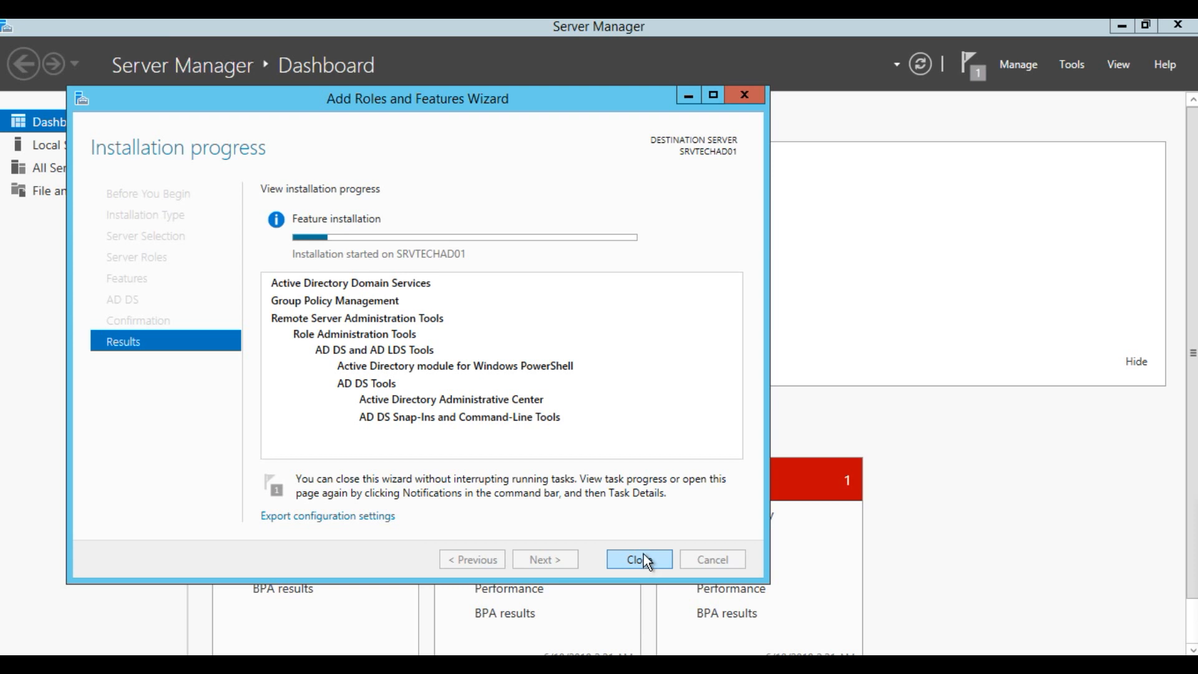
mouse_move(1193, 453)
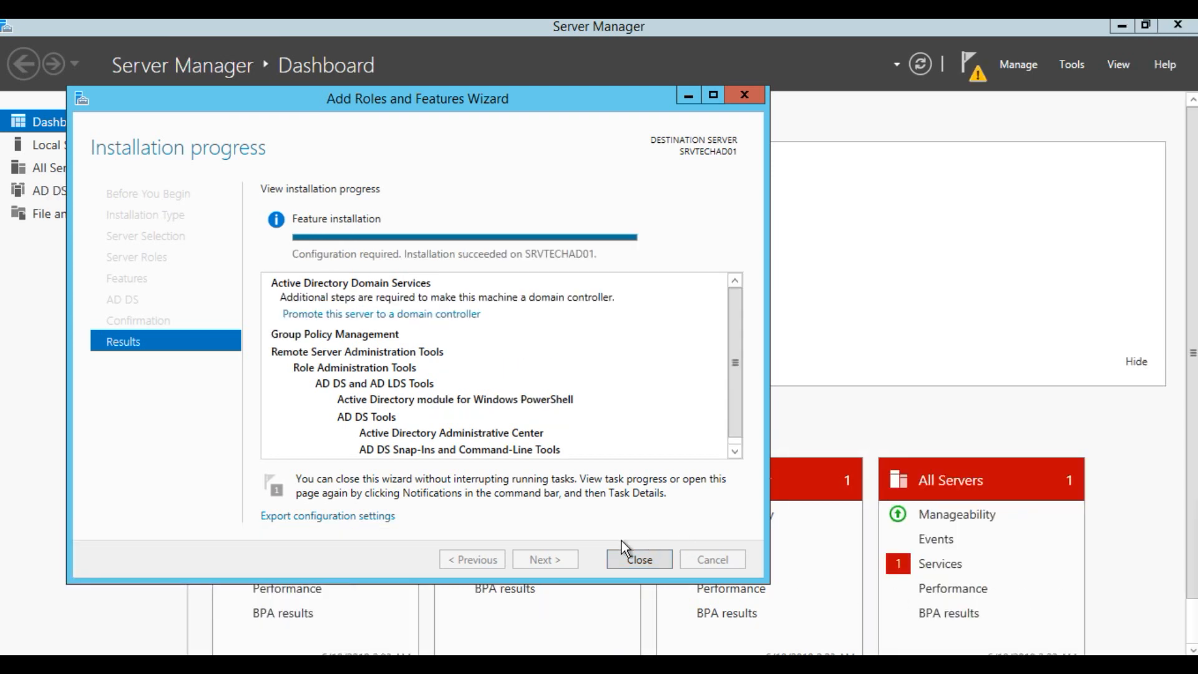
left_click(633, 560)
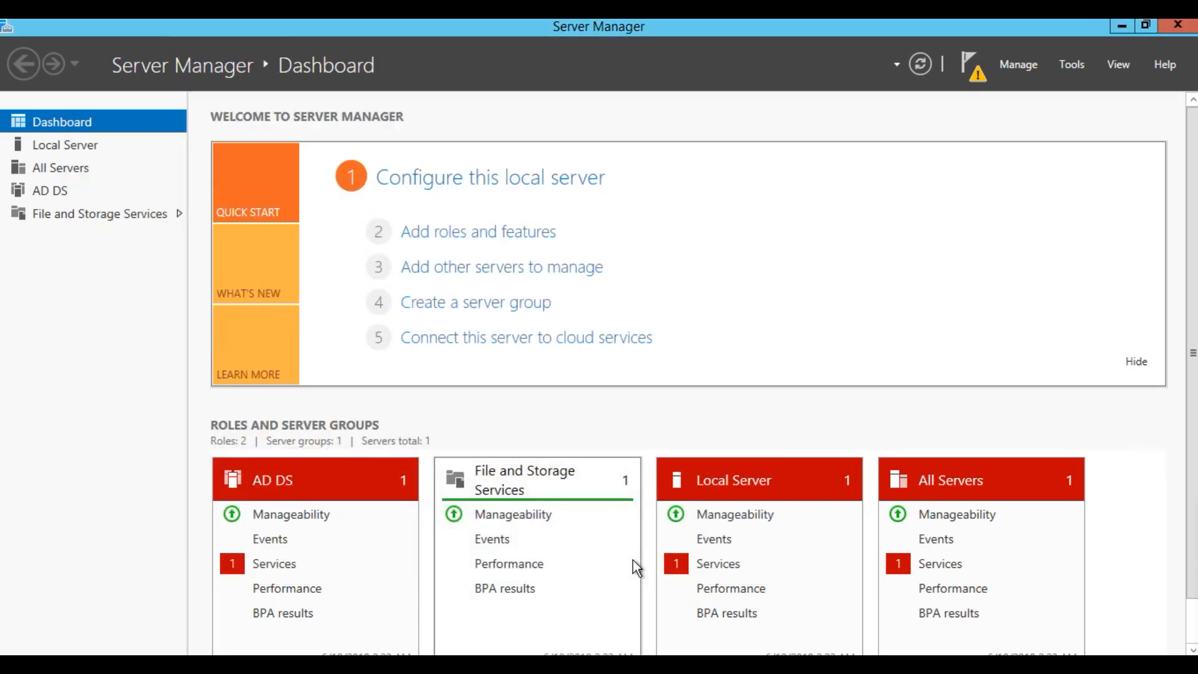
Promote the server to a domain controller by adding a new forest with root domain techinbase.local
left_click(971, 81)
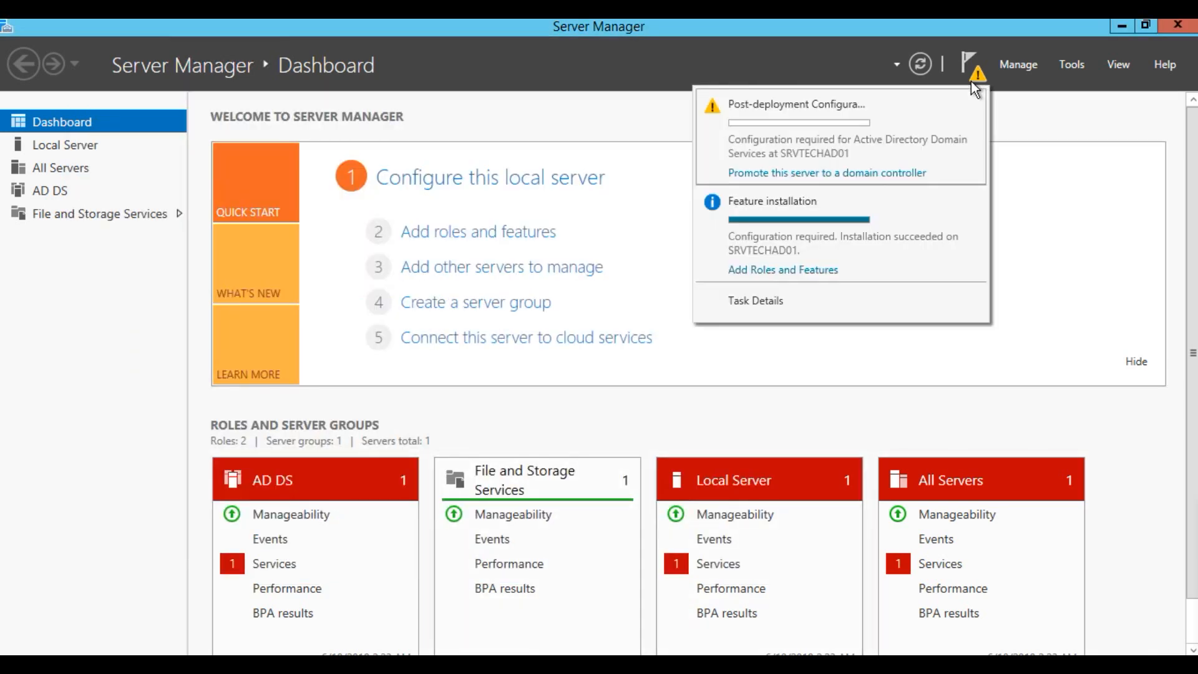
left_click(838, 179)
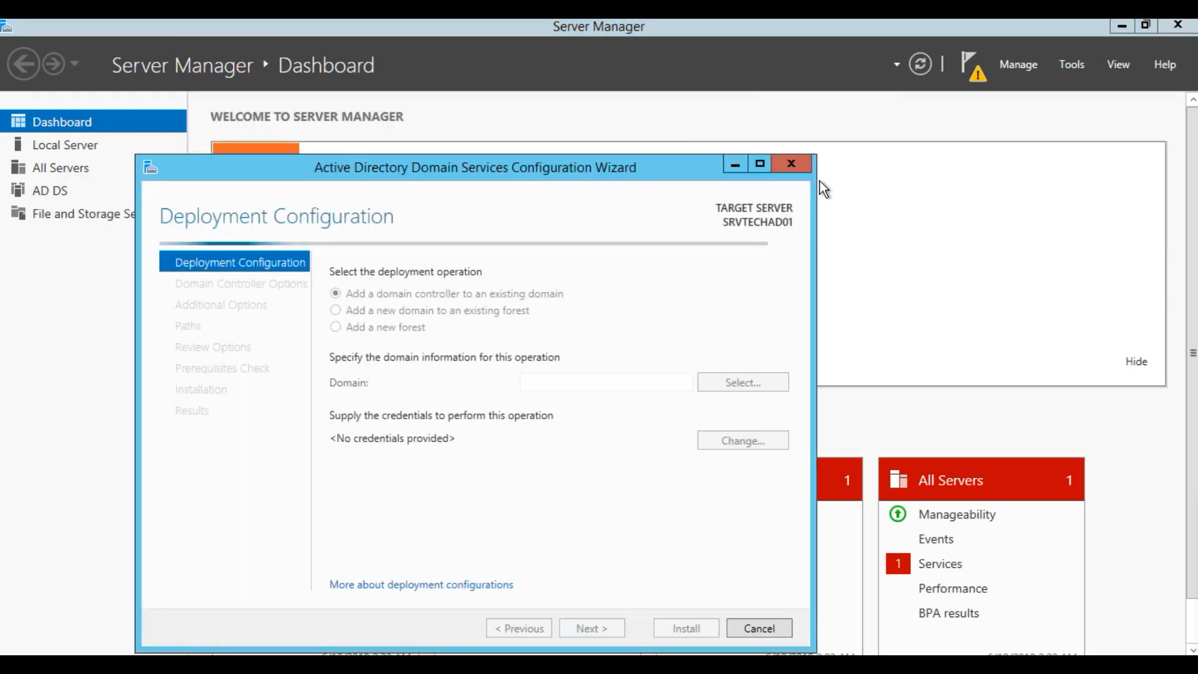
left_click(400, 272)
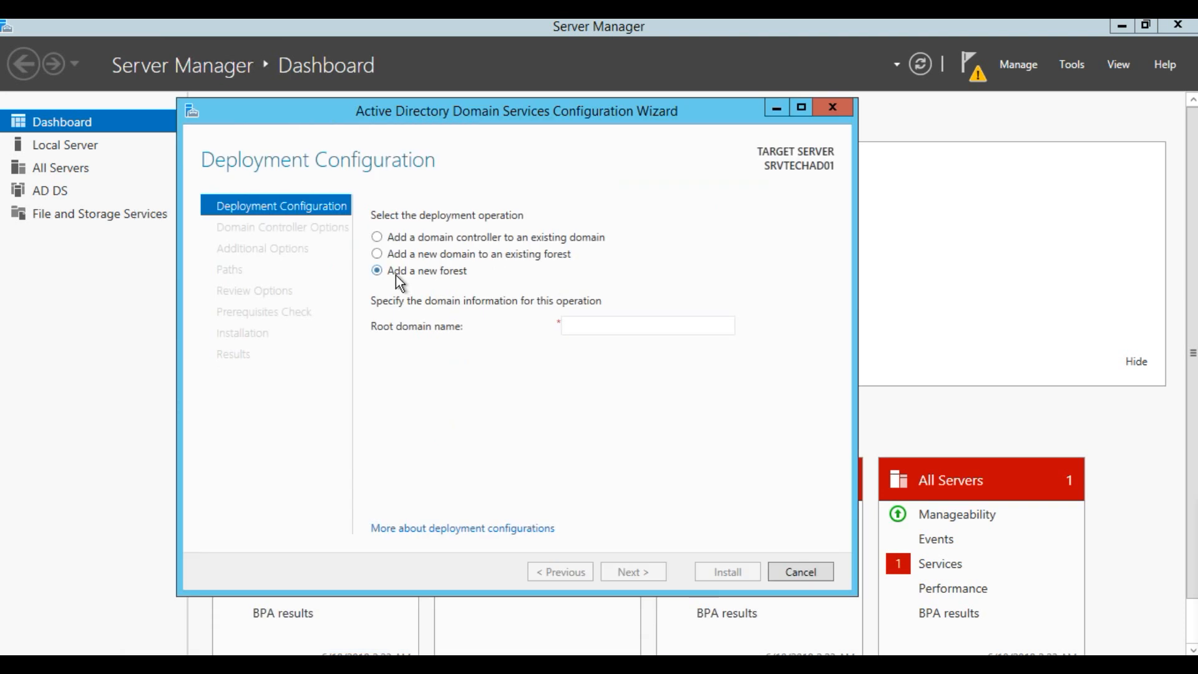
left_click(607, 322)
type("techinbase.local")
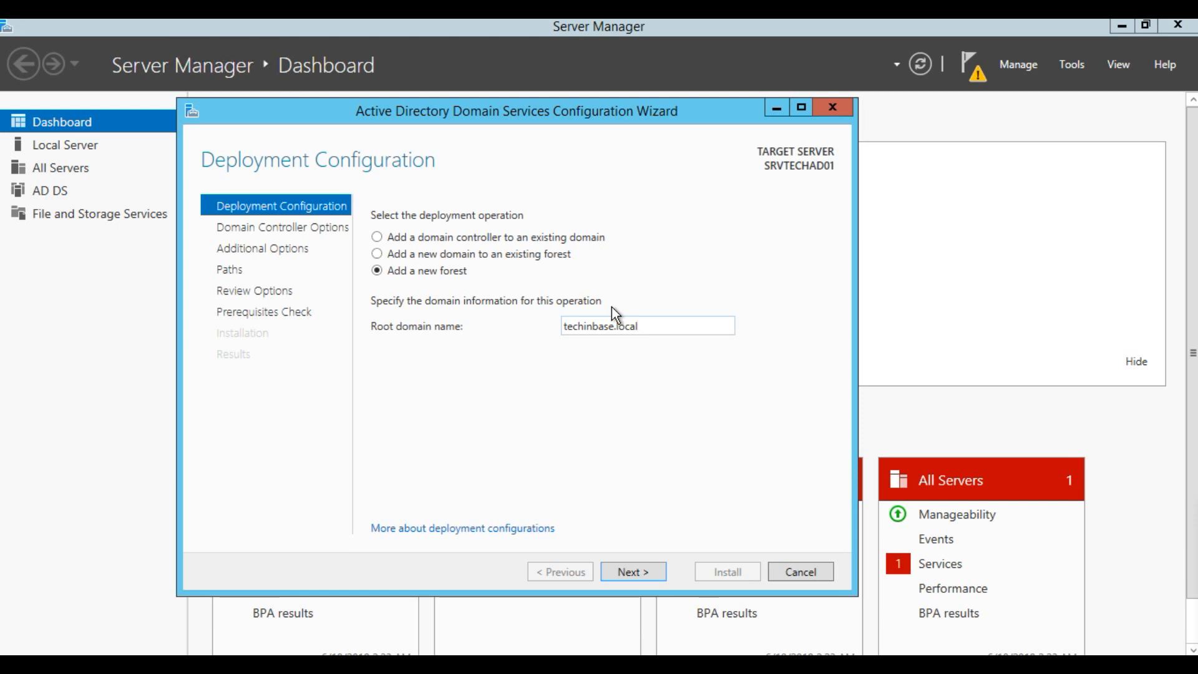
left_click(650, 570)
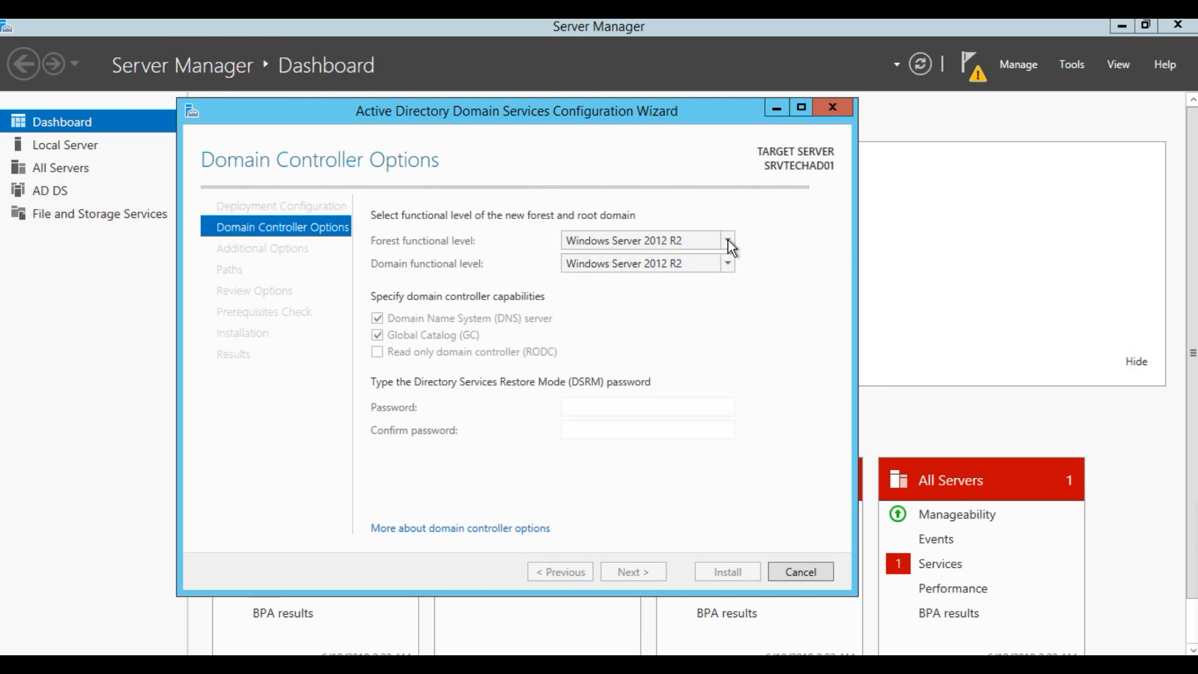
Keep Windows Server 2012 R2 functional levels and enter and confirm the DSRM password
left_click(716, 261)
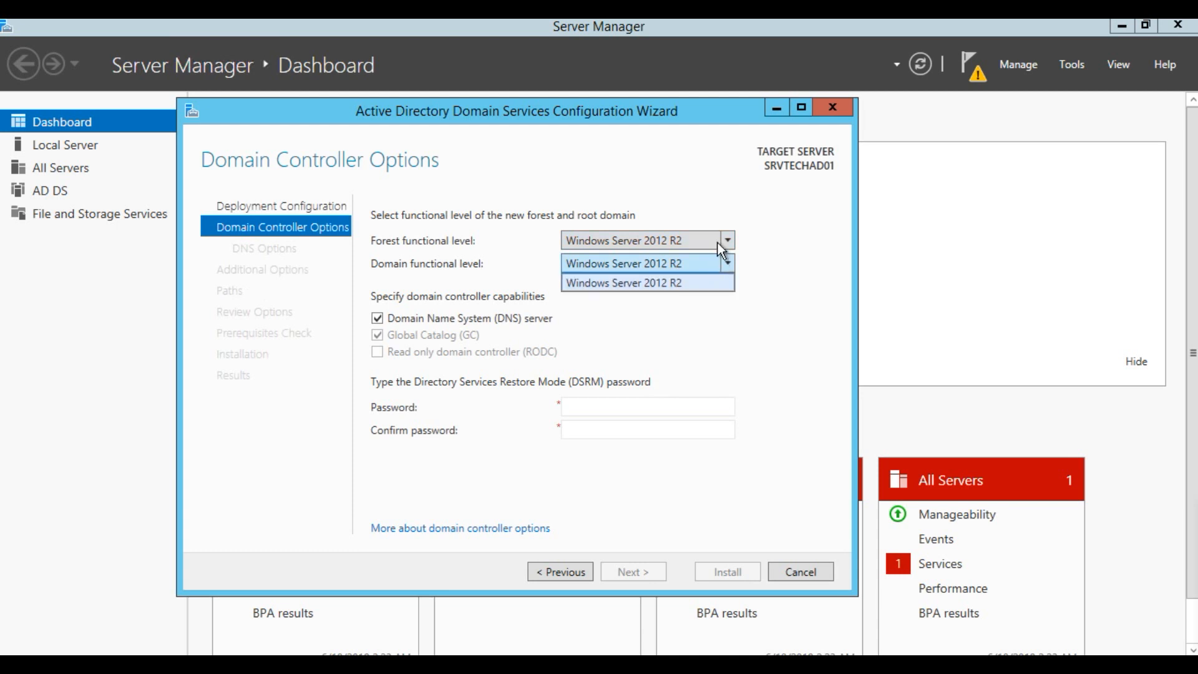
left_click(717, 242)
left_click(722, 245)
left_click(721, 245)
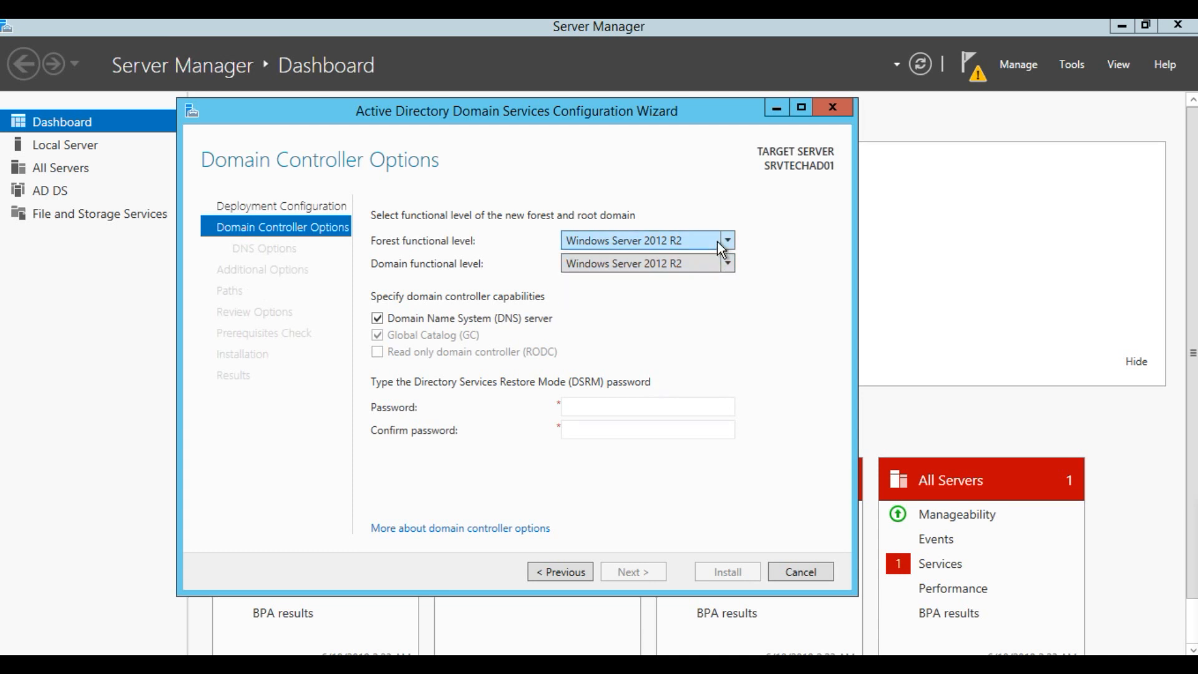
left_click(697, 240)
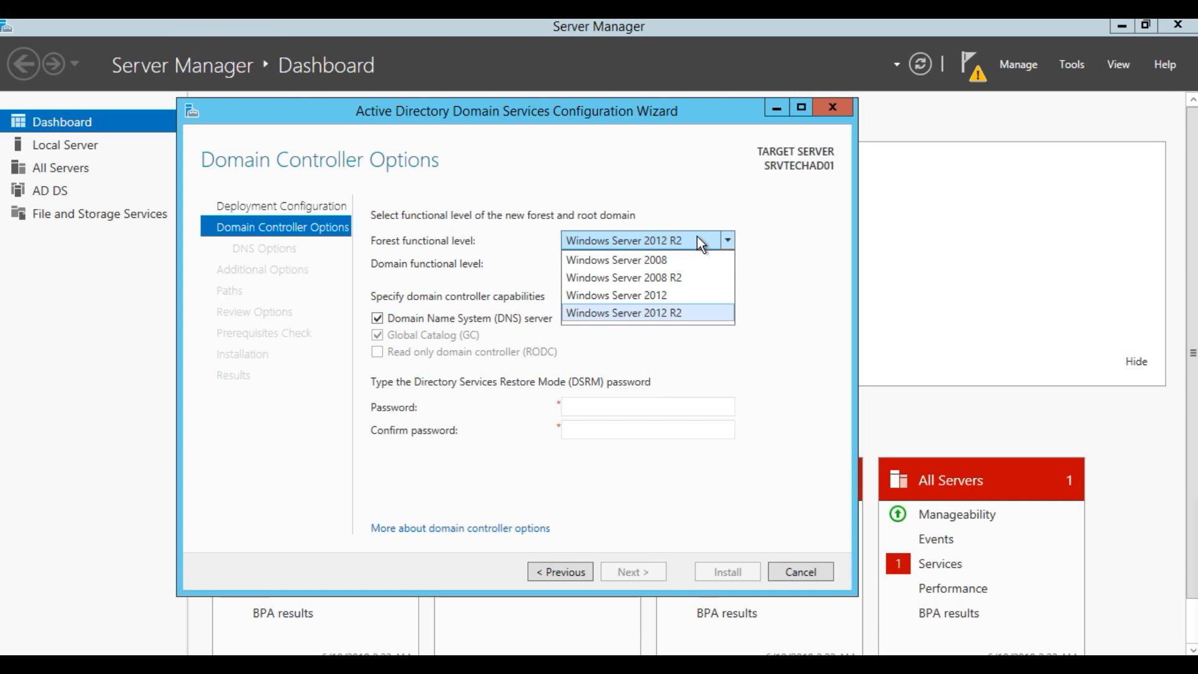
left_click(697, 238)
left_click(697, 237)
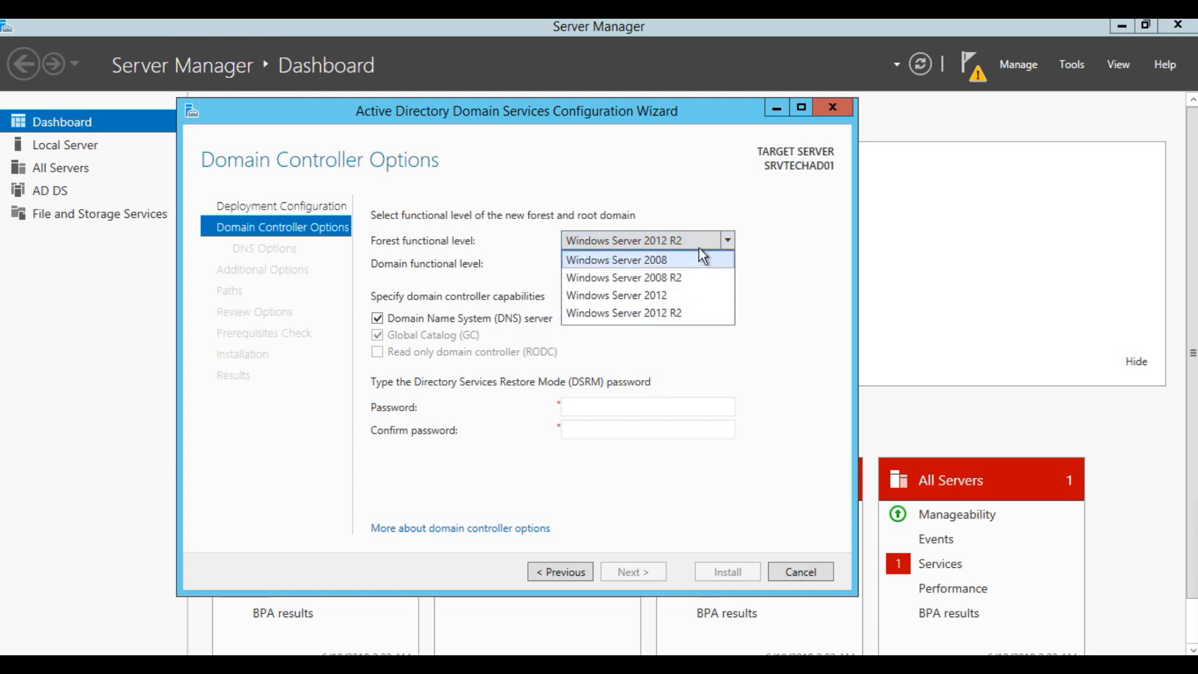
left_click(690, 309)
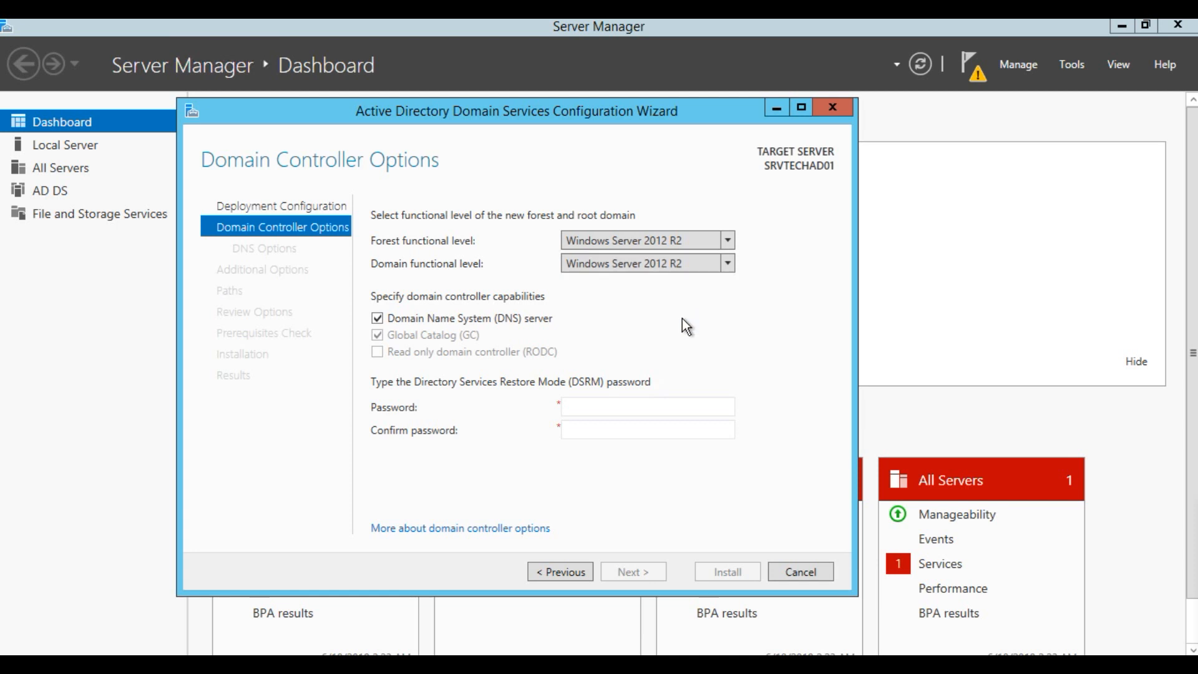
left_click(583, 408)
type("••••••••")
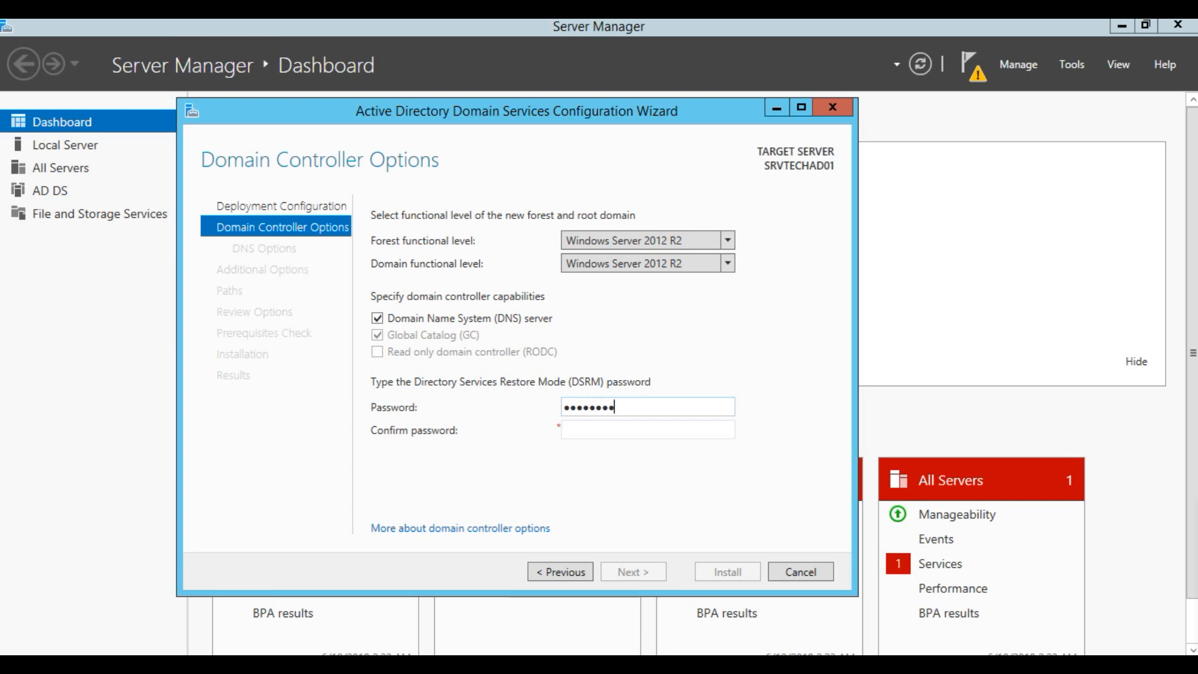
key("Tab")
type("•••••••••")
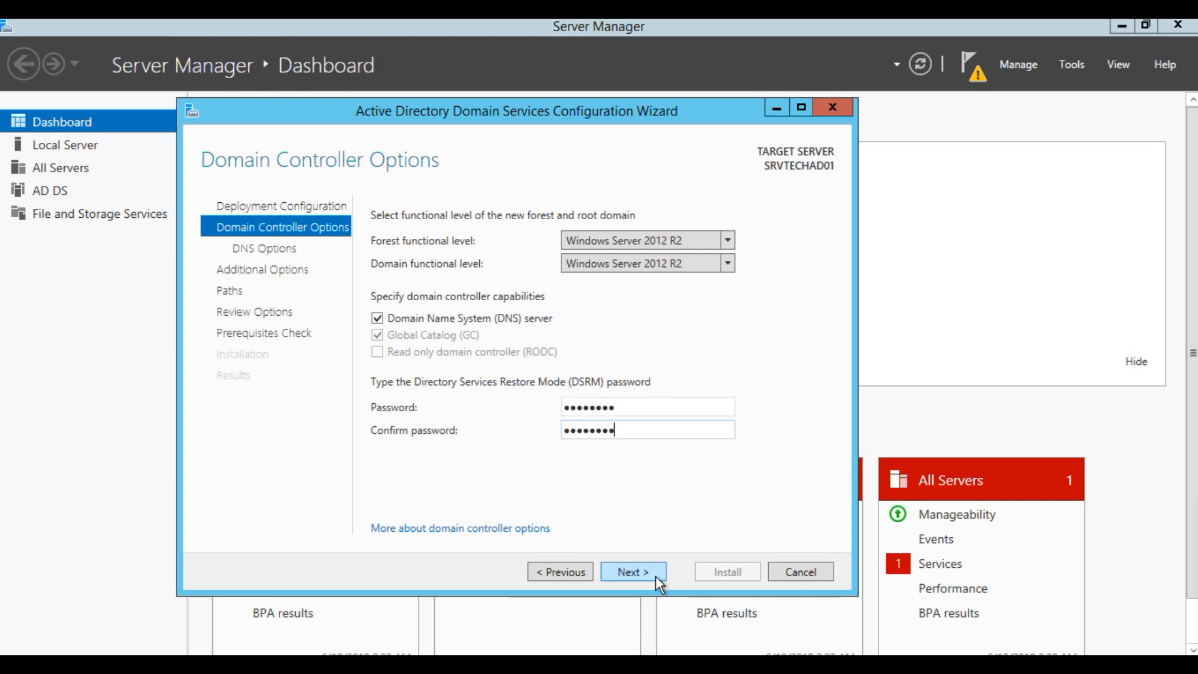
left_click(656, 577)
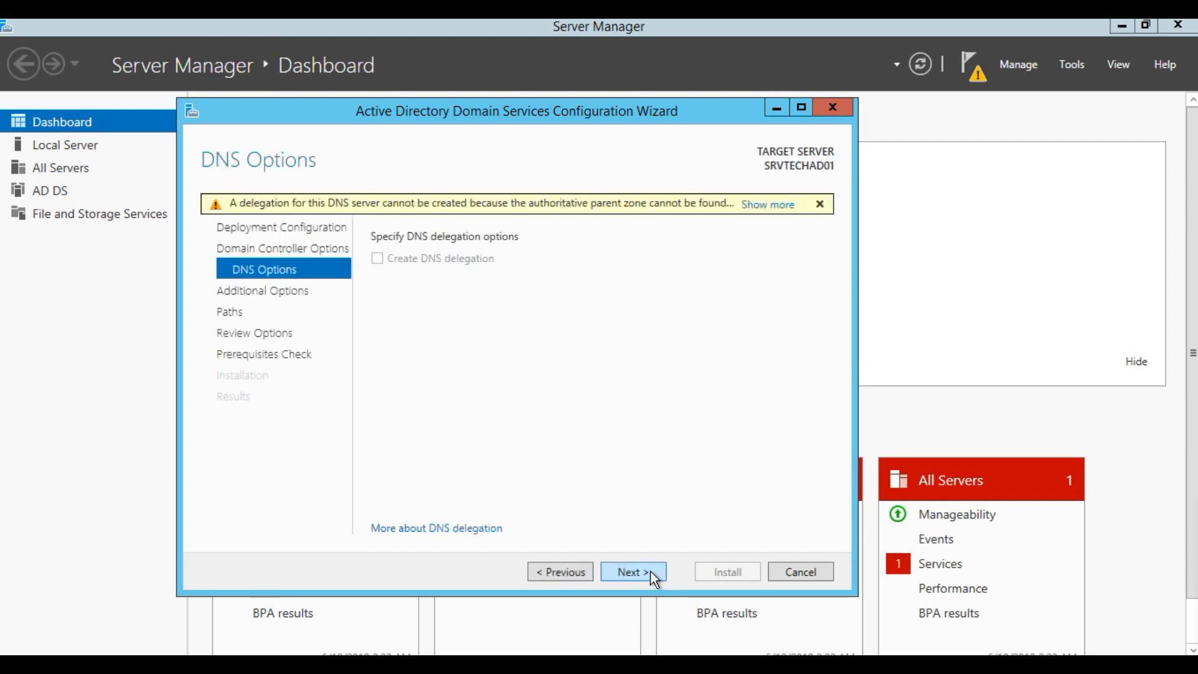
Accept DNS options, NetBIOS name TECHINBASE and default paths, install the domain controller, and dismiss the sign-out notice
left_click(646, 572)
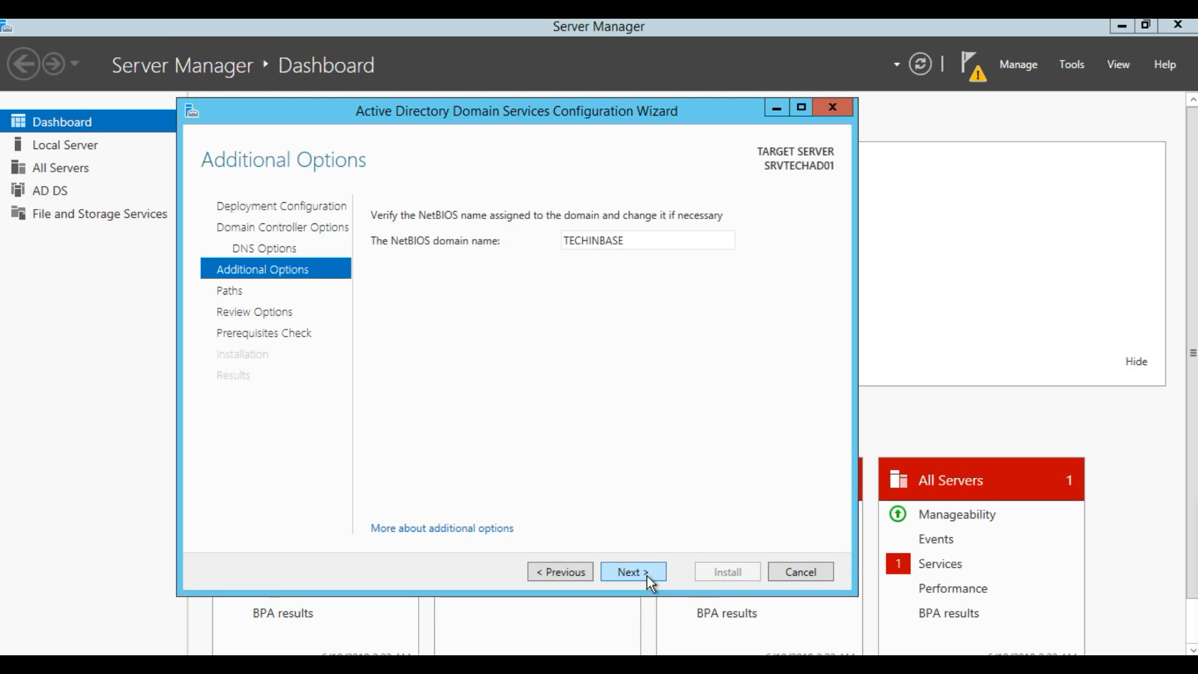
left_click(646, 575)
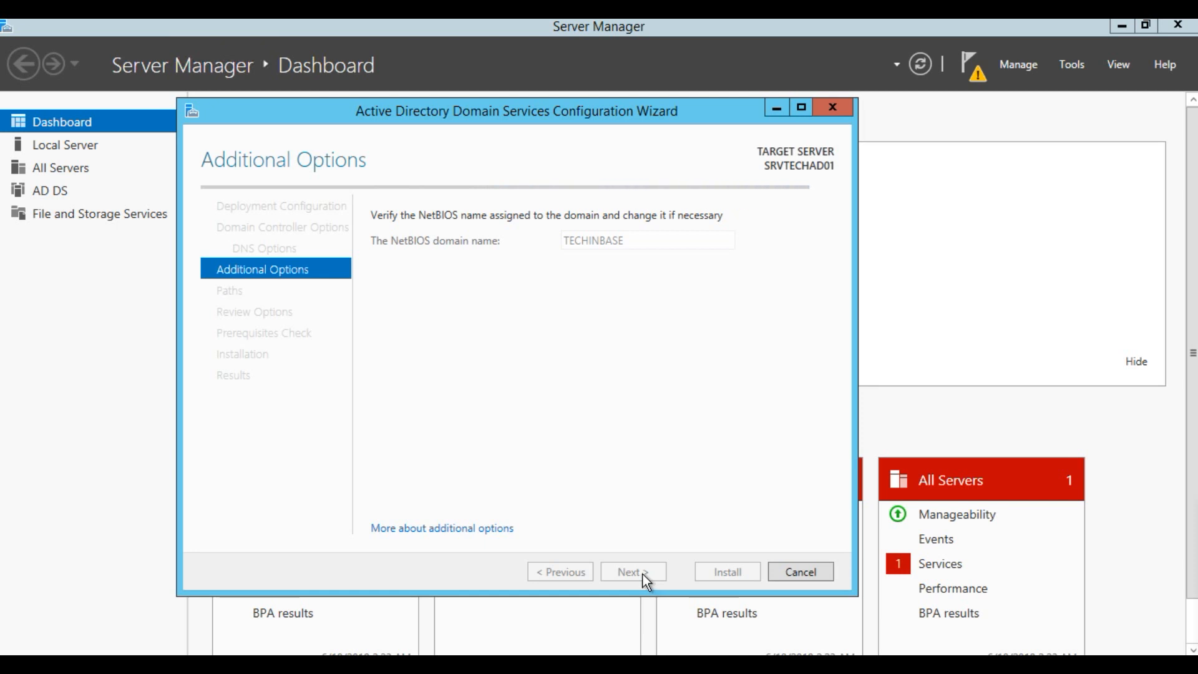
left_click(642, 574)
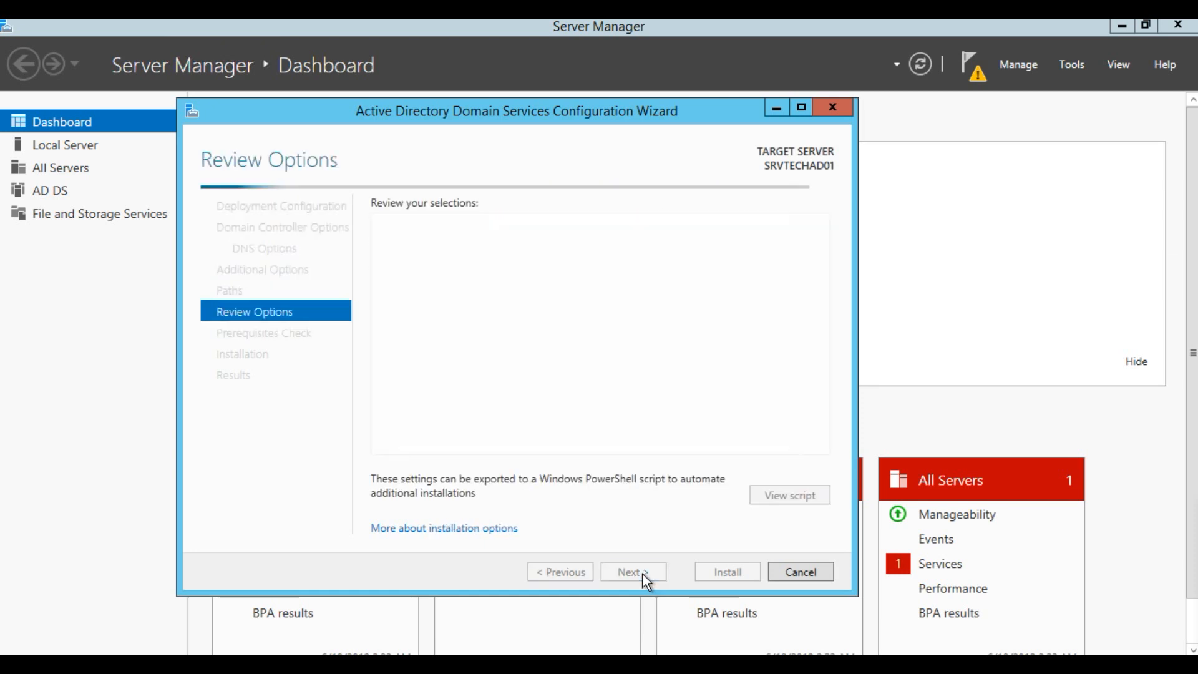
left_click(642, 574)
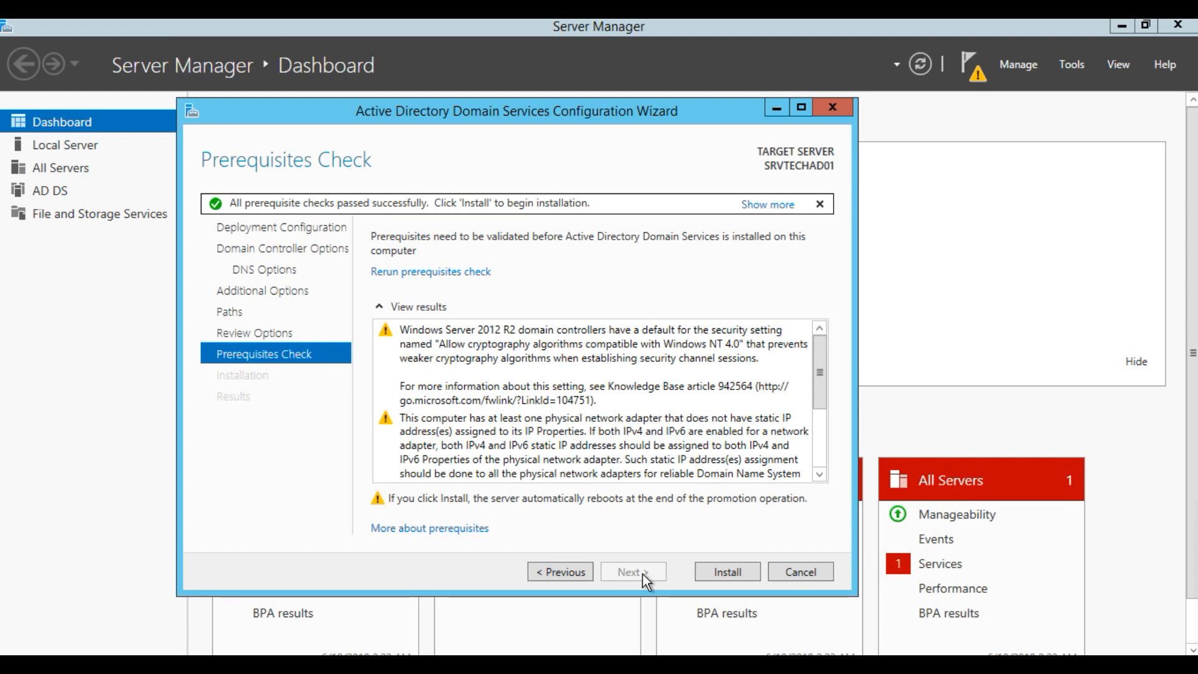
left_click(727, 571)
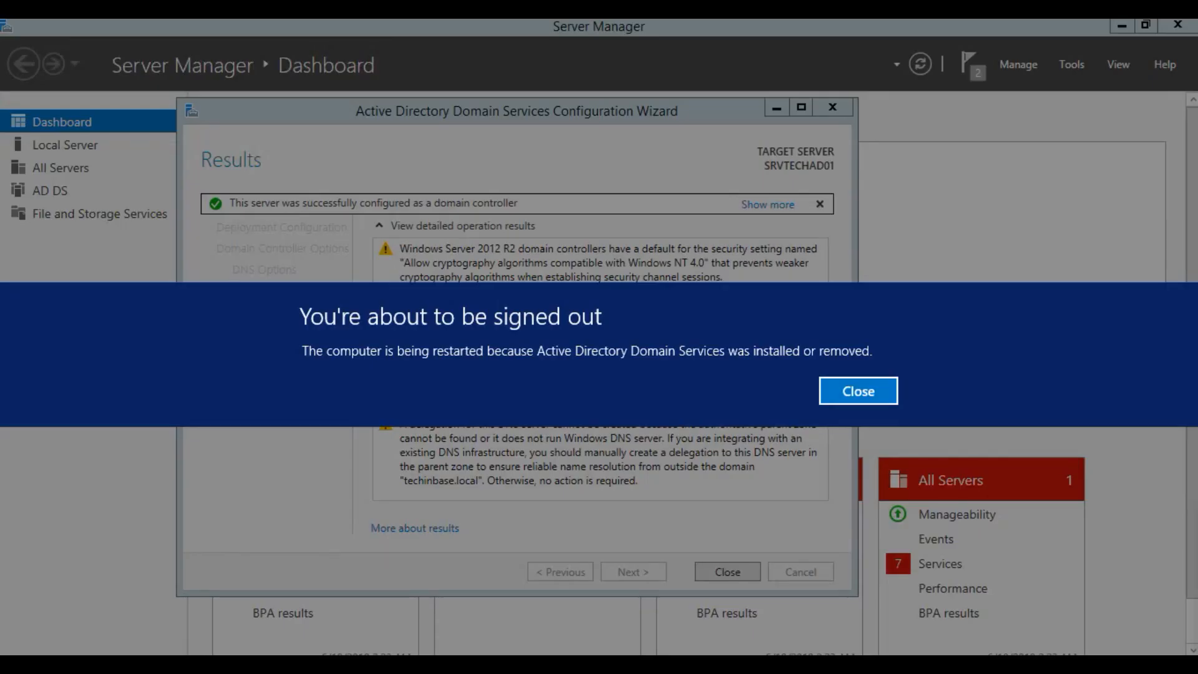
left_click(855, 393)
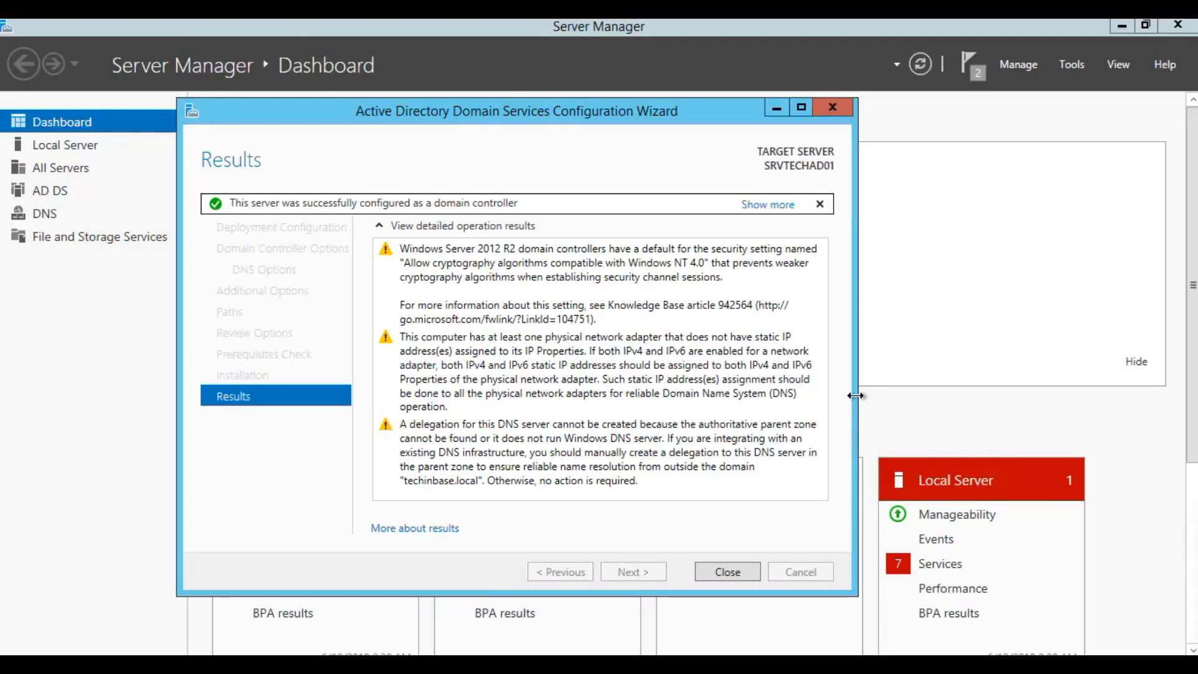
Close the configuration wizard and download SRVTECHAD01's RDP file from its portal overview
left_click(731, 571)
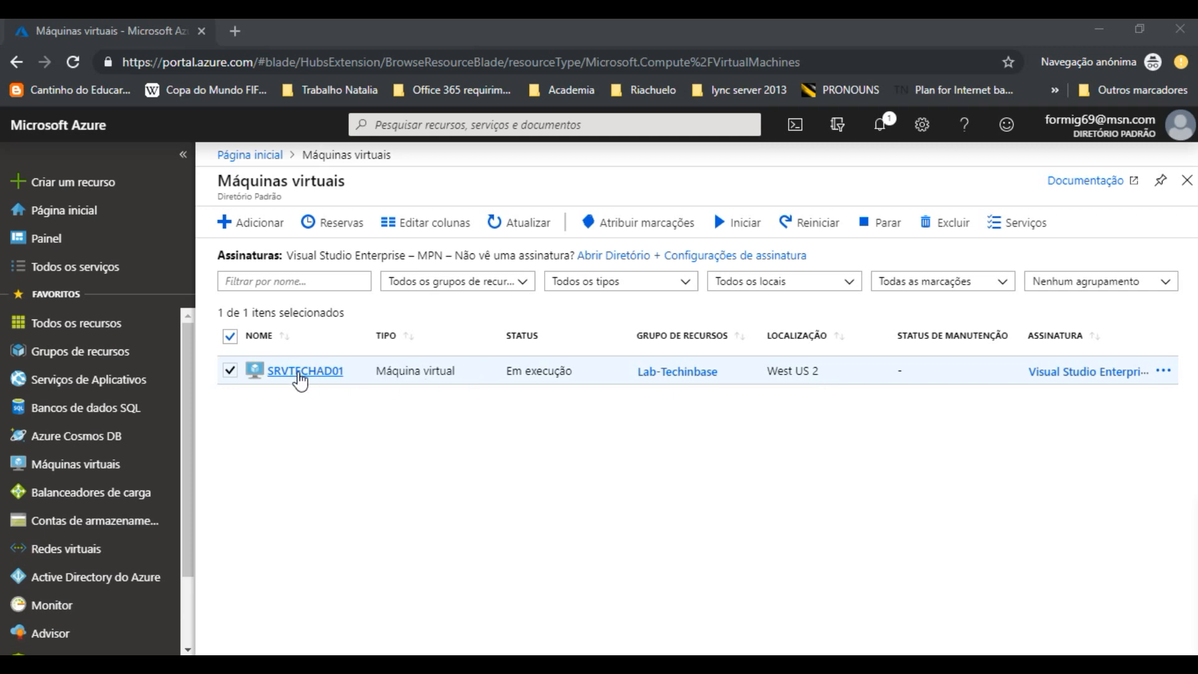
left_click(299, 376)
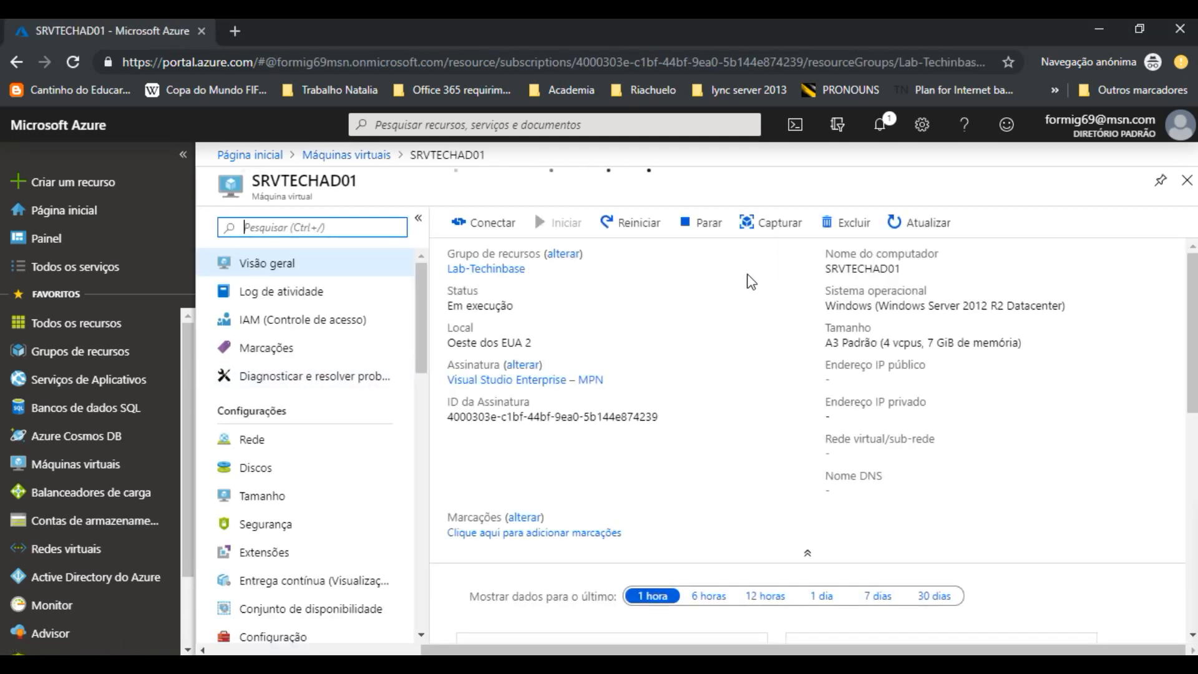
left_click(484, 231)
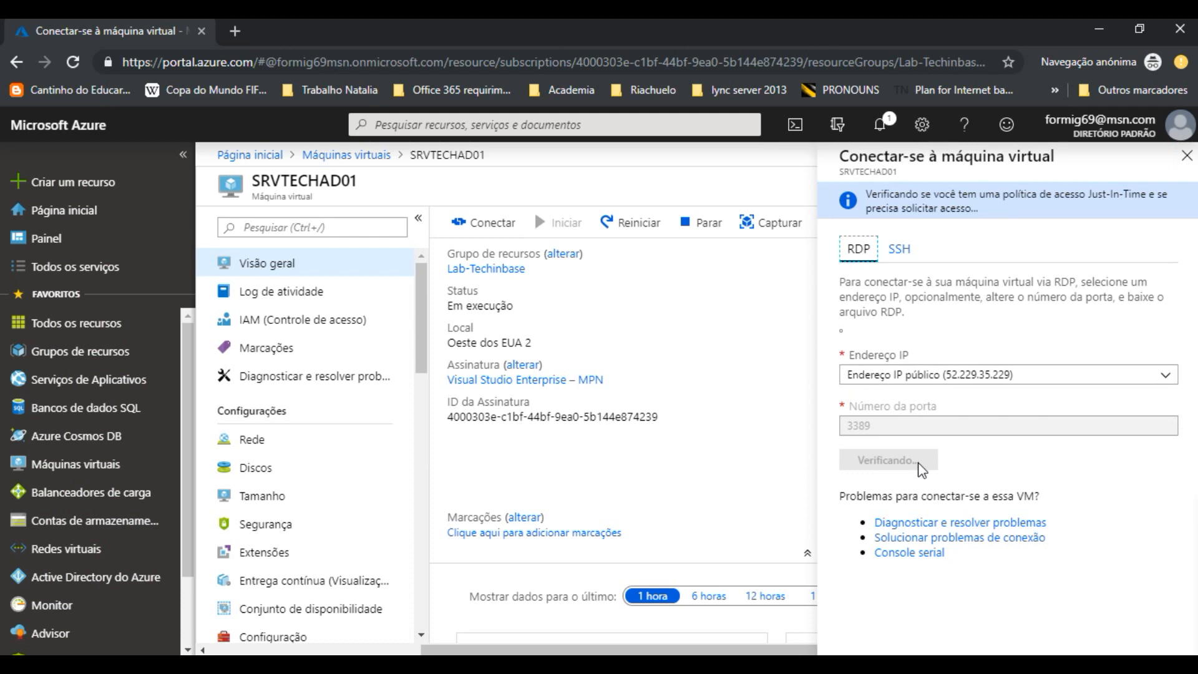
left_click(920, 468)
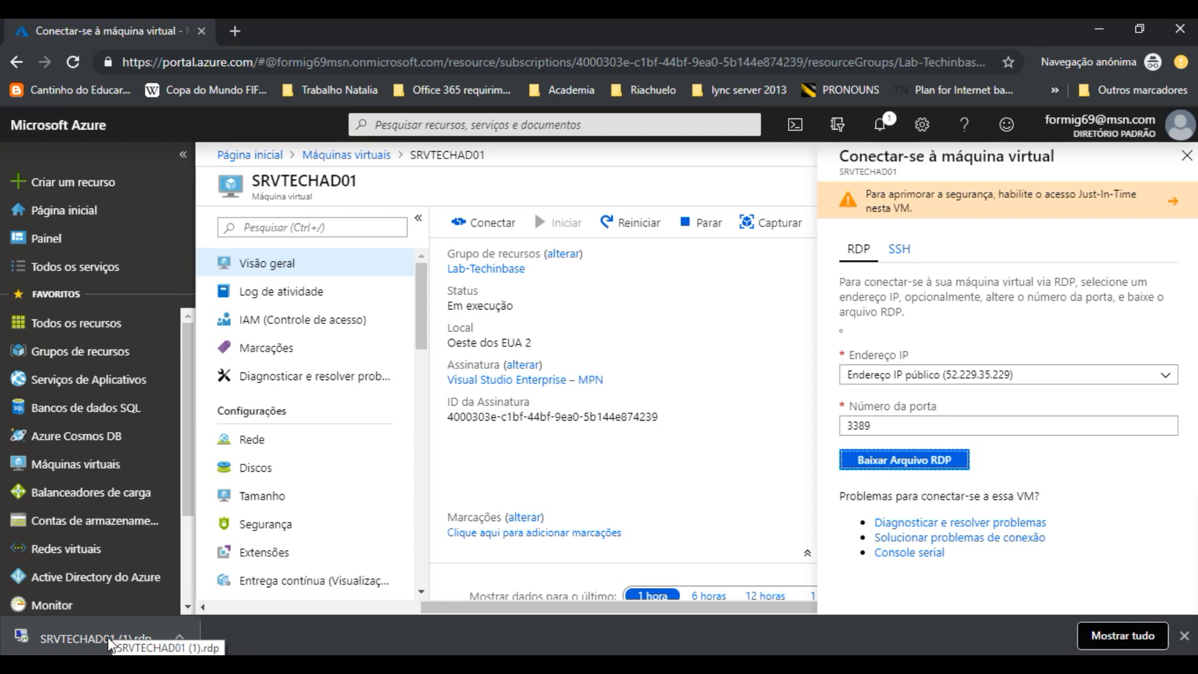
Launch the RDP file, sign in with the pasted password, and accept the server certificate
left_click(111, 642)
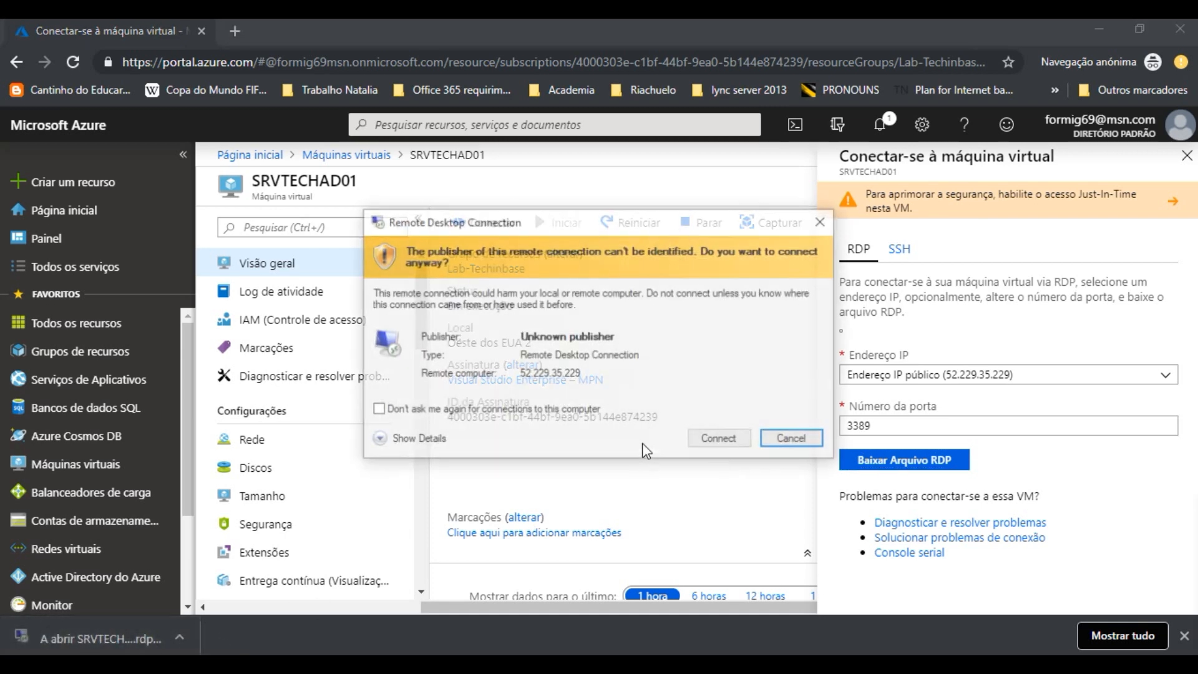
left_click(717, 437)
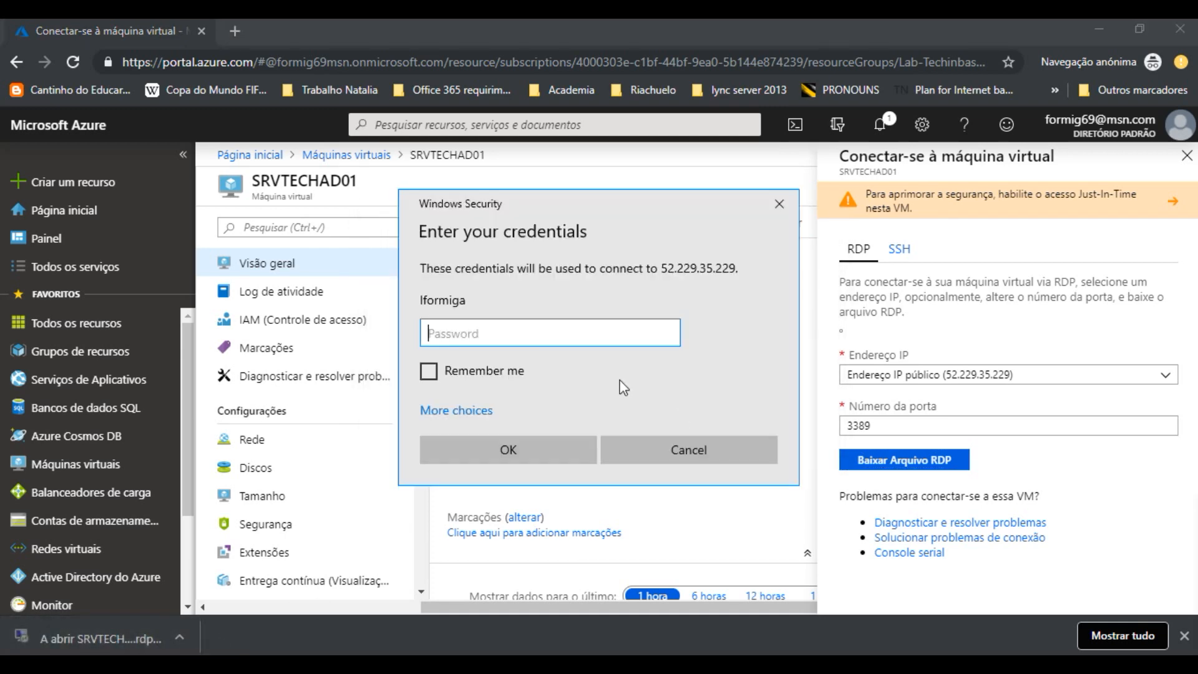
key("ctrl+v")
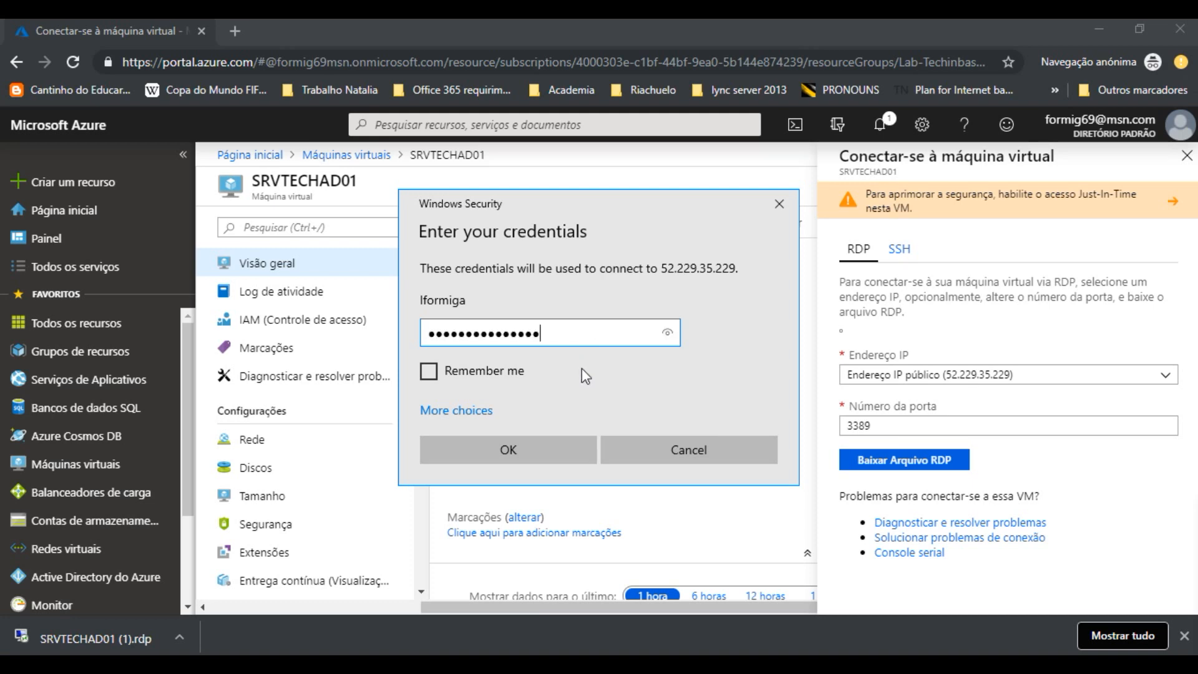
left_click(551, 448)
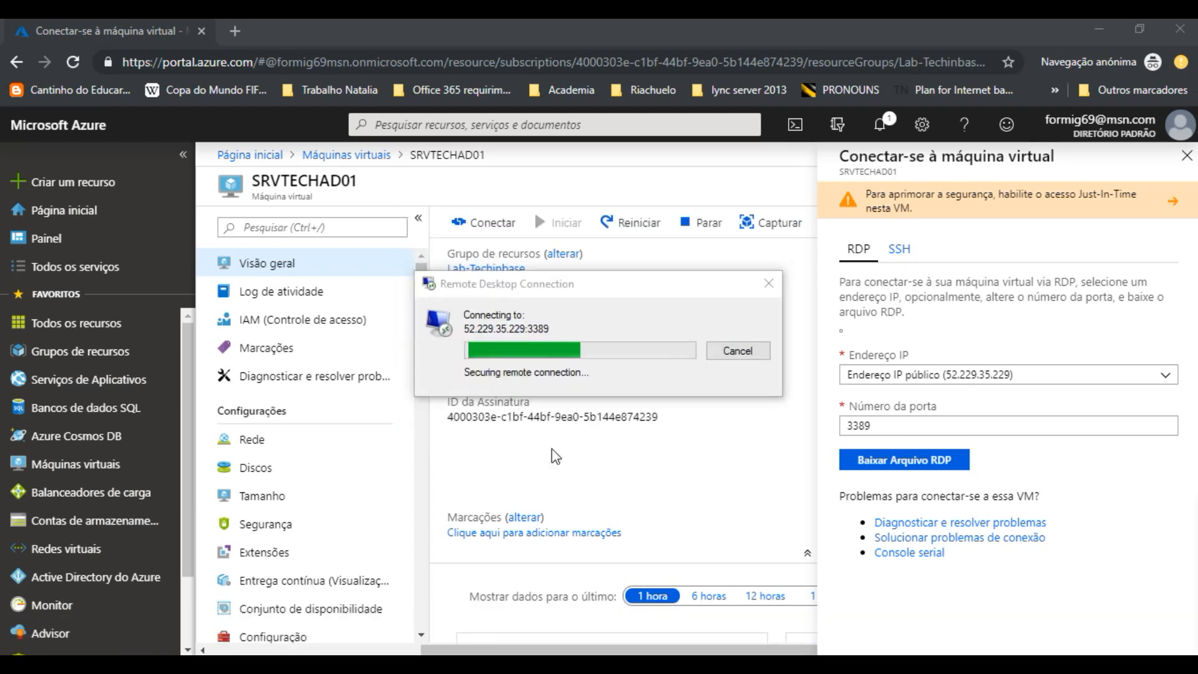
left_click(653, 488)
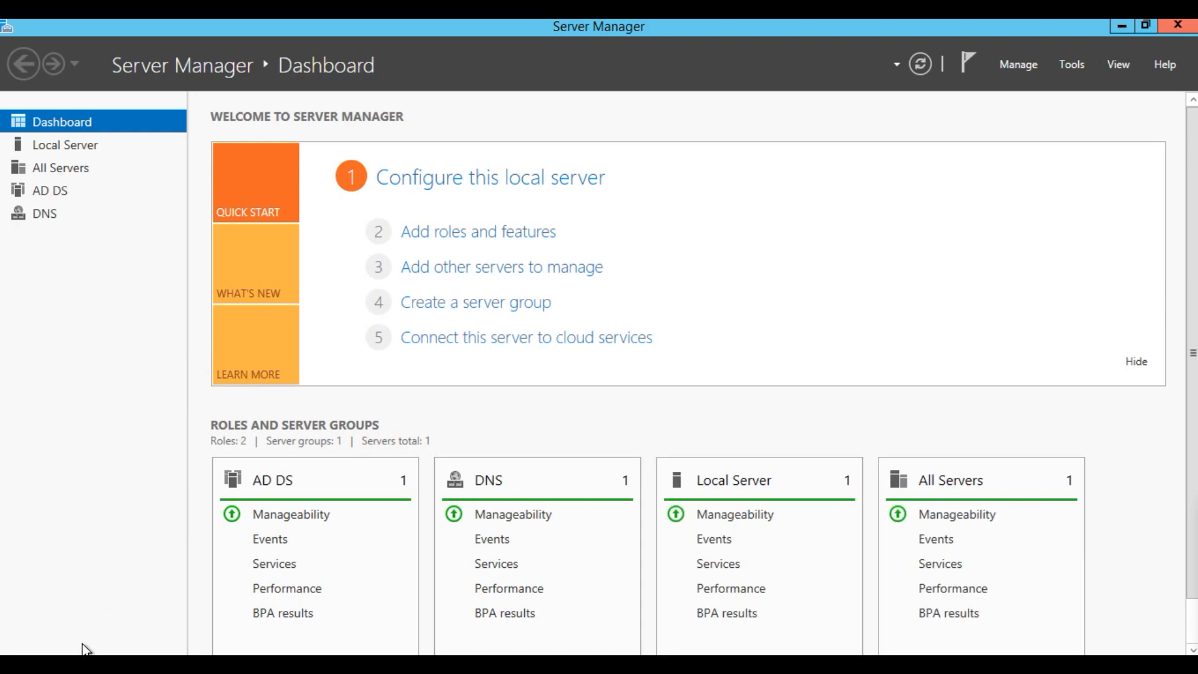
Launch Active Directory Users and Computers from Administrative Tools and browse techinbase.local's Users container
key("super")
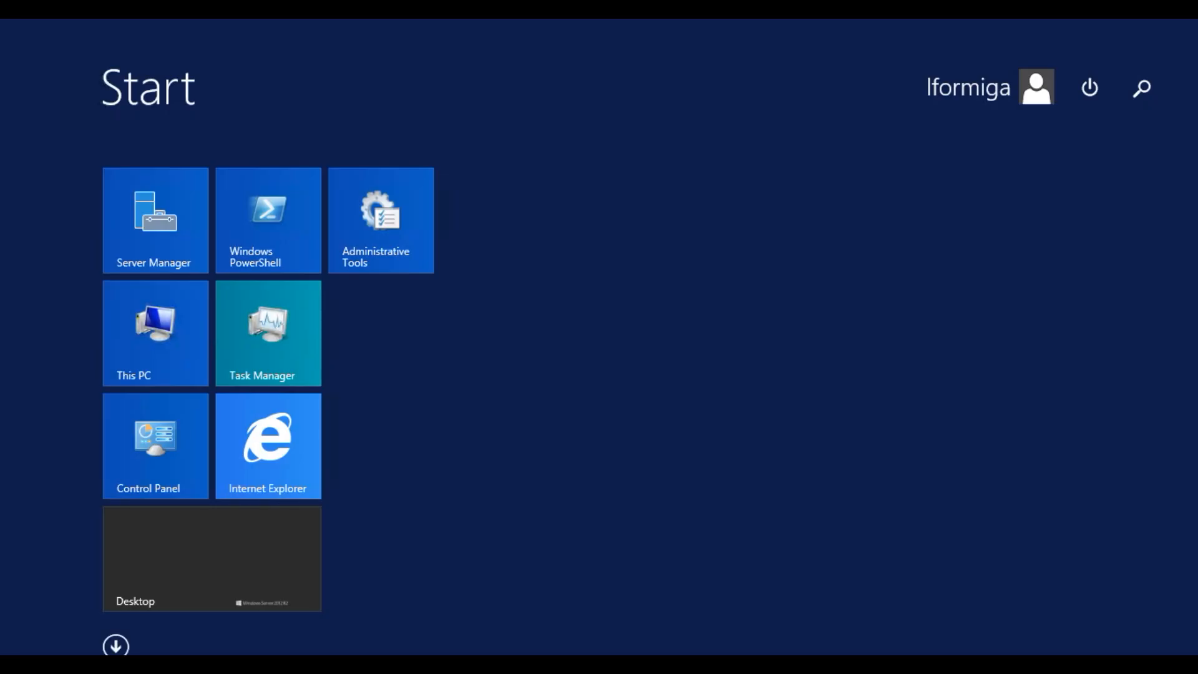
left_click(369, 248)
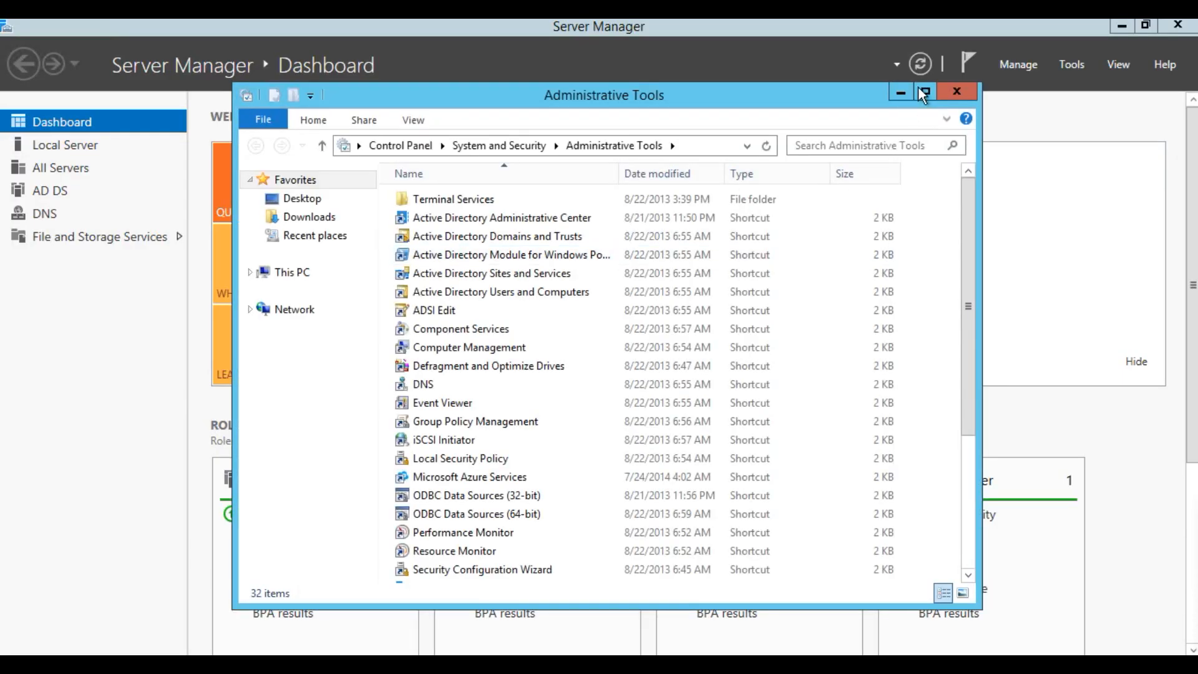
left_click(925, 94)
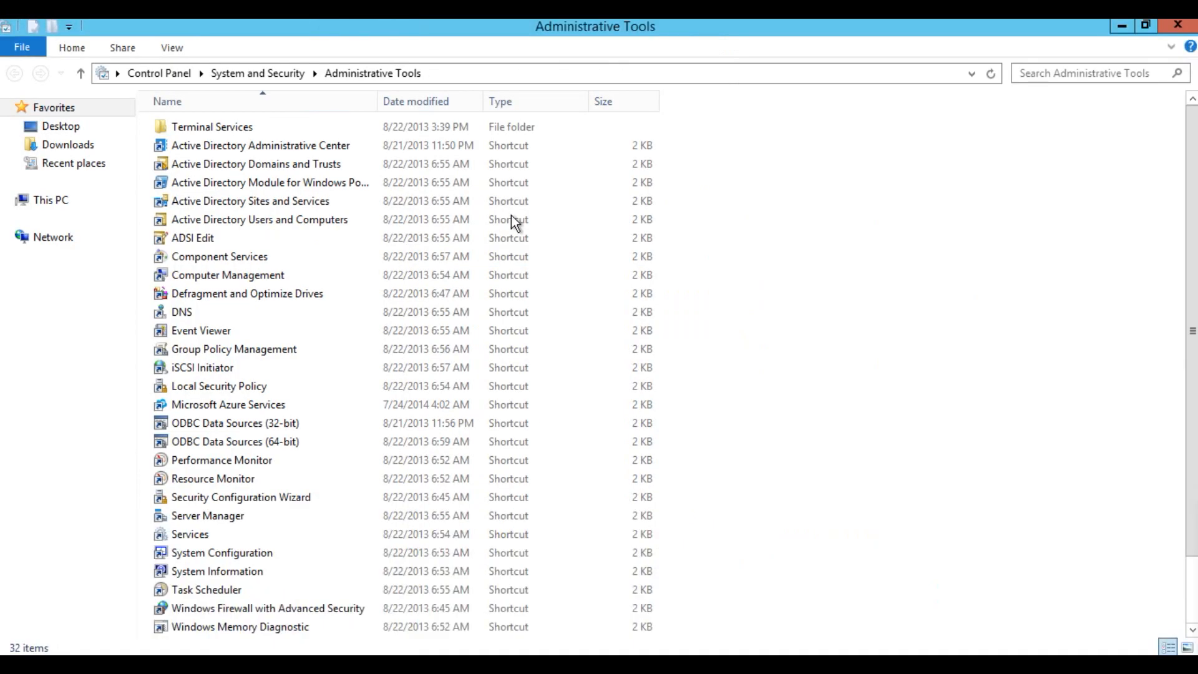
double_click(221, 222)
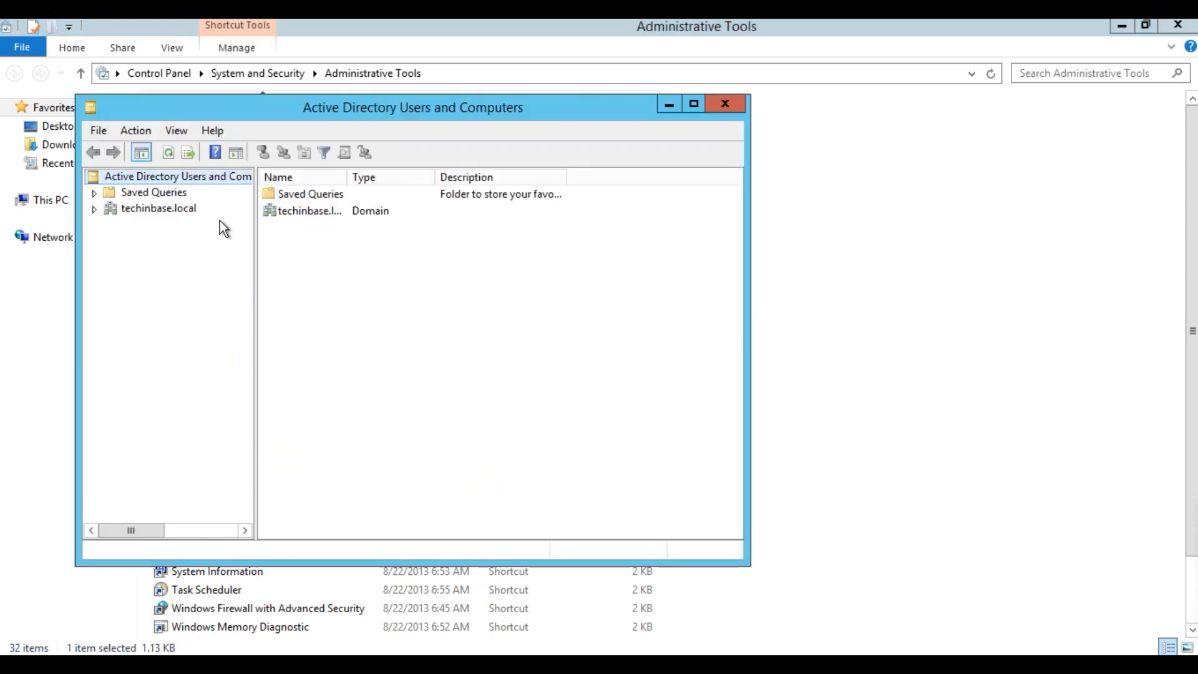
left_click(113, 209)
left_click(94, 209)
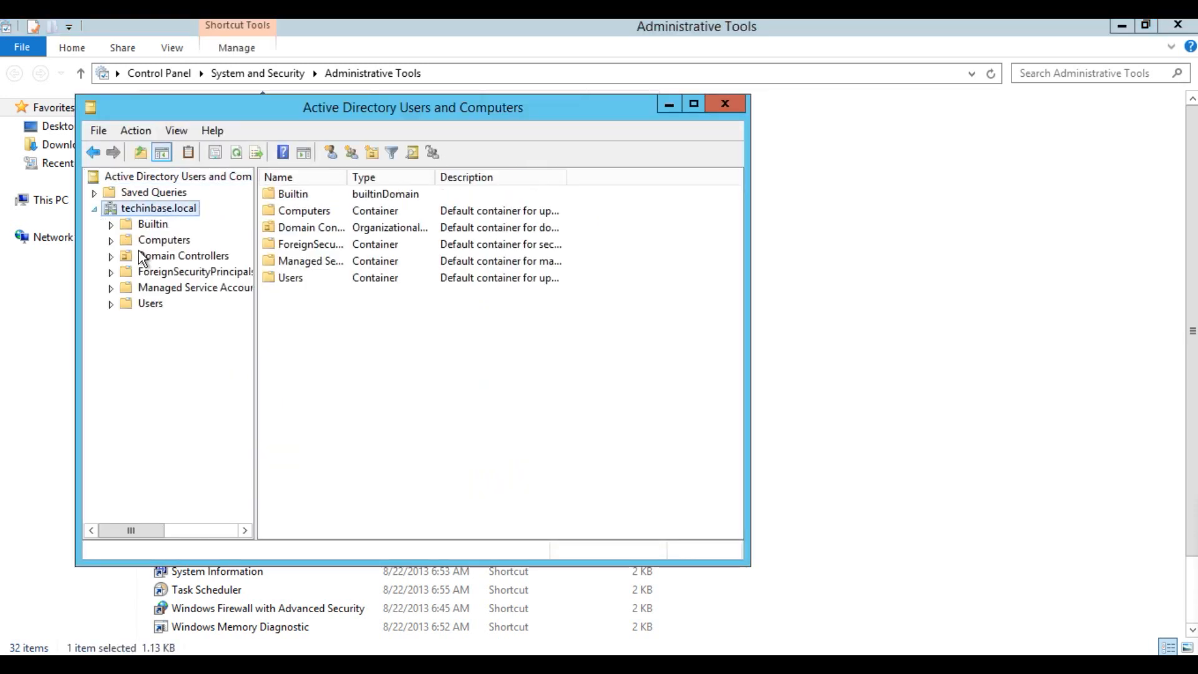
left_click(147, 242)
left_click(159, 302)
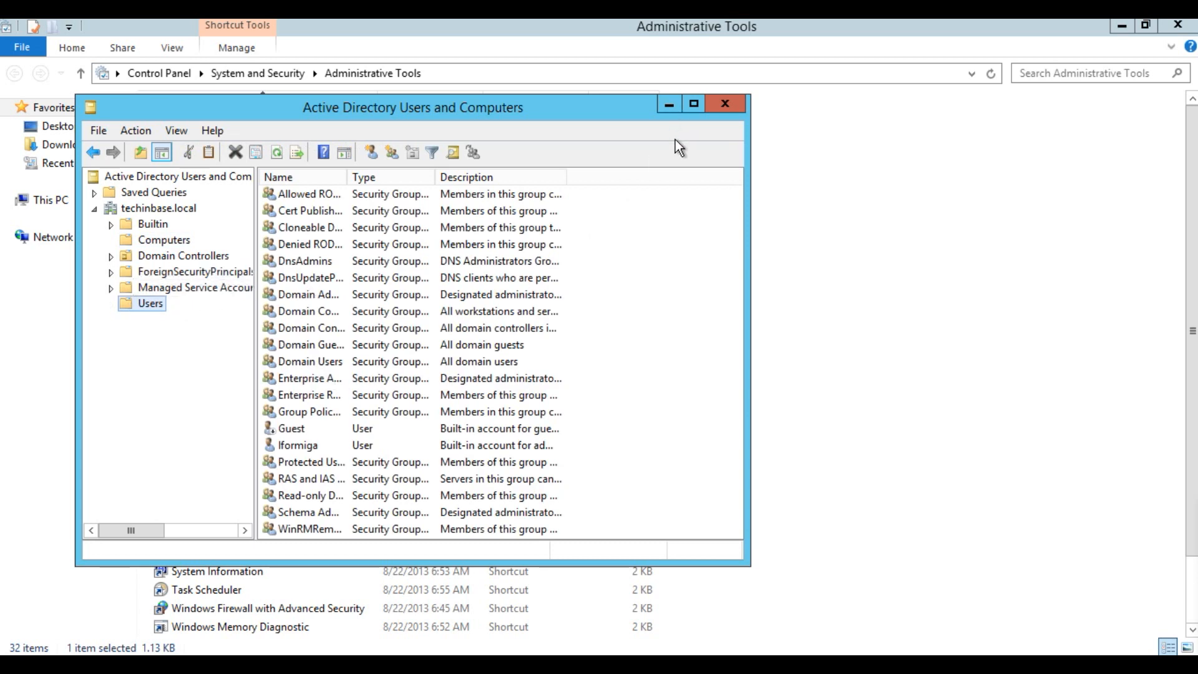
Widen the Name column, check the administrator account's Member Of groups, then close the console
left_click(305, 316)
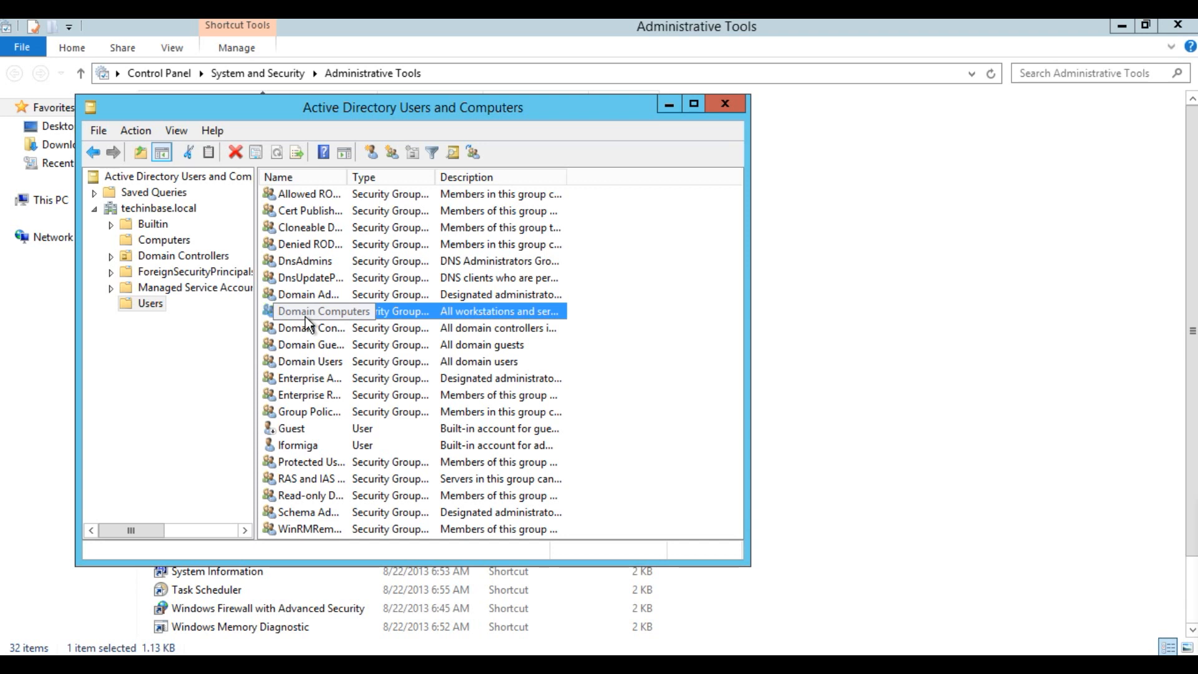
left_click(270, 446)
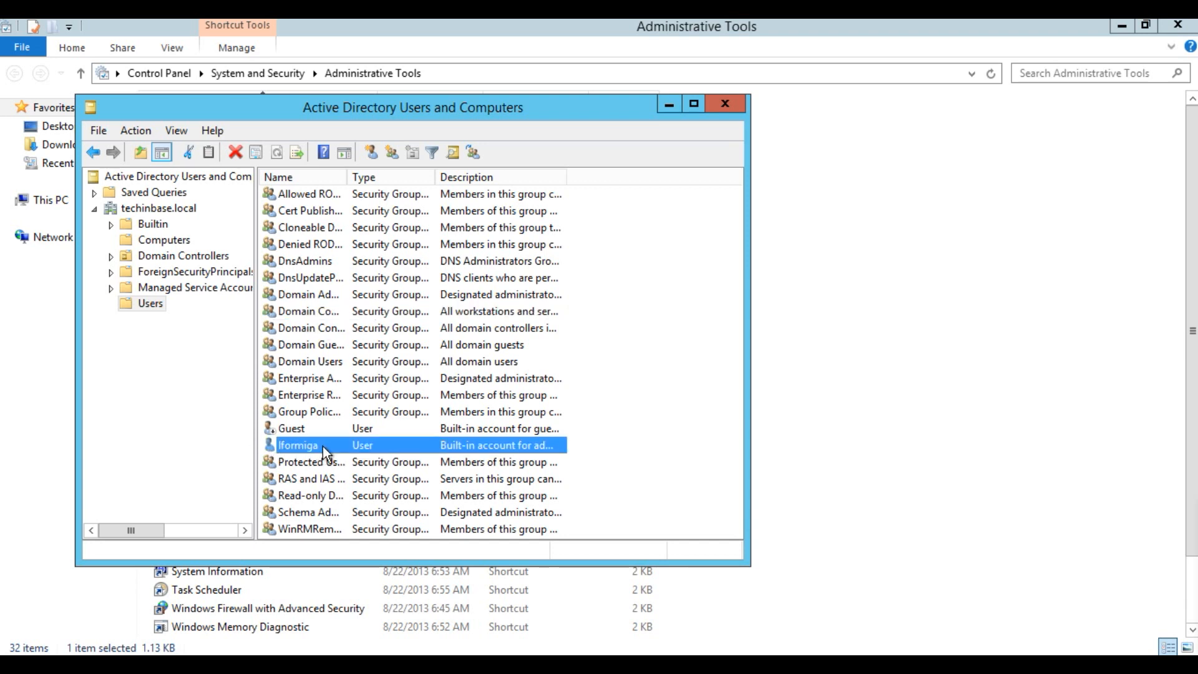
double_click(567, 177)
left_click_drag(348, 177, 416, 177)
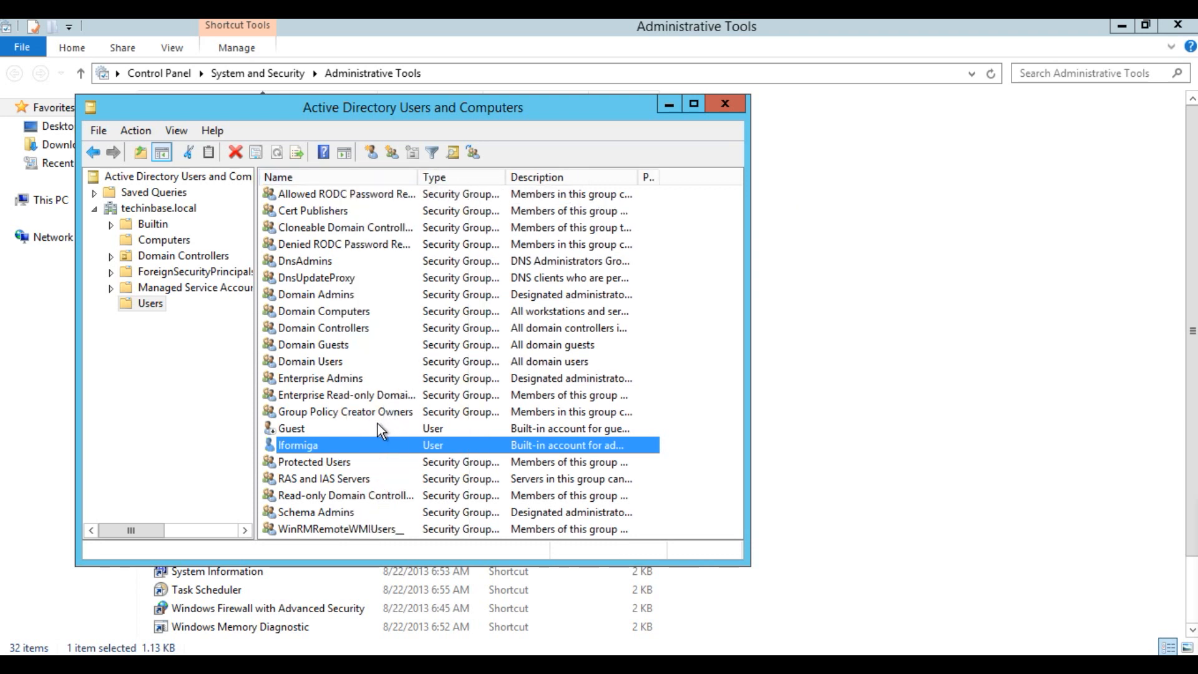
double_click(325, 444)
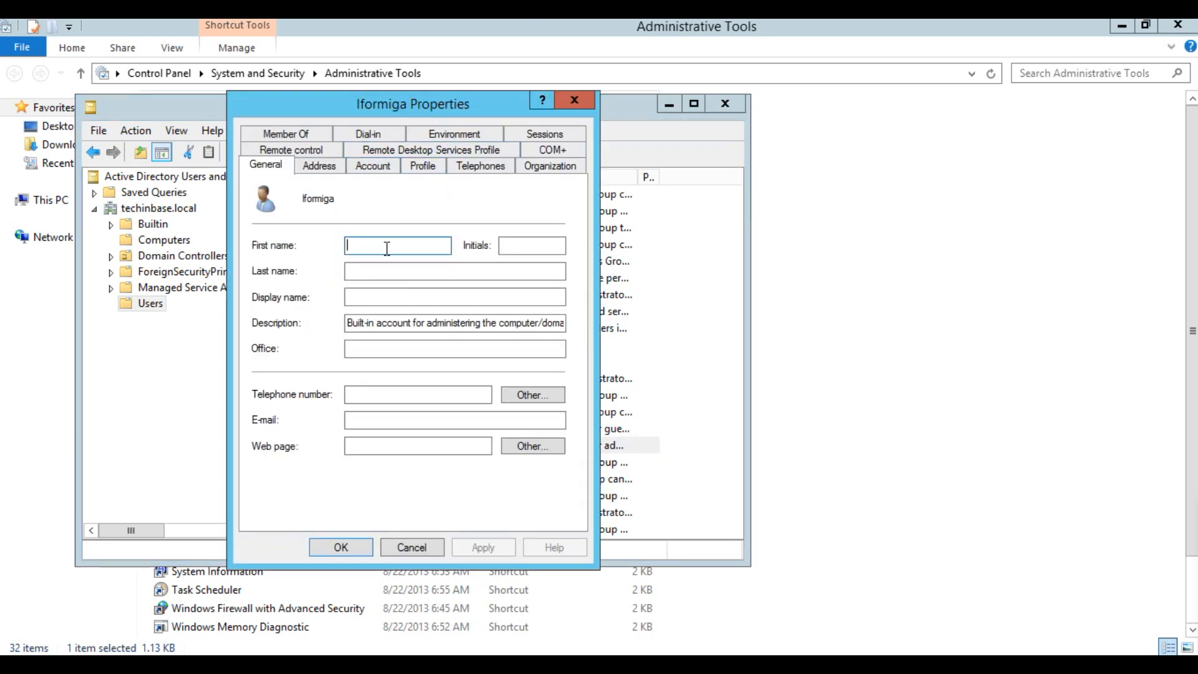
left_click(297, 139)
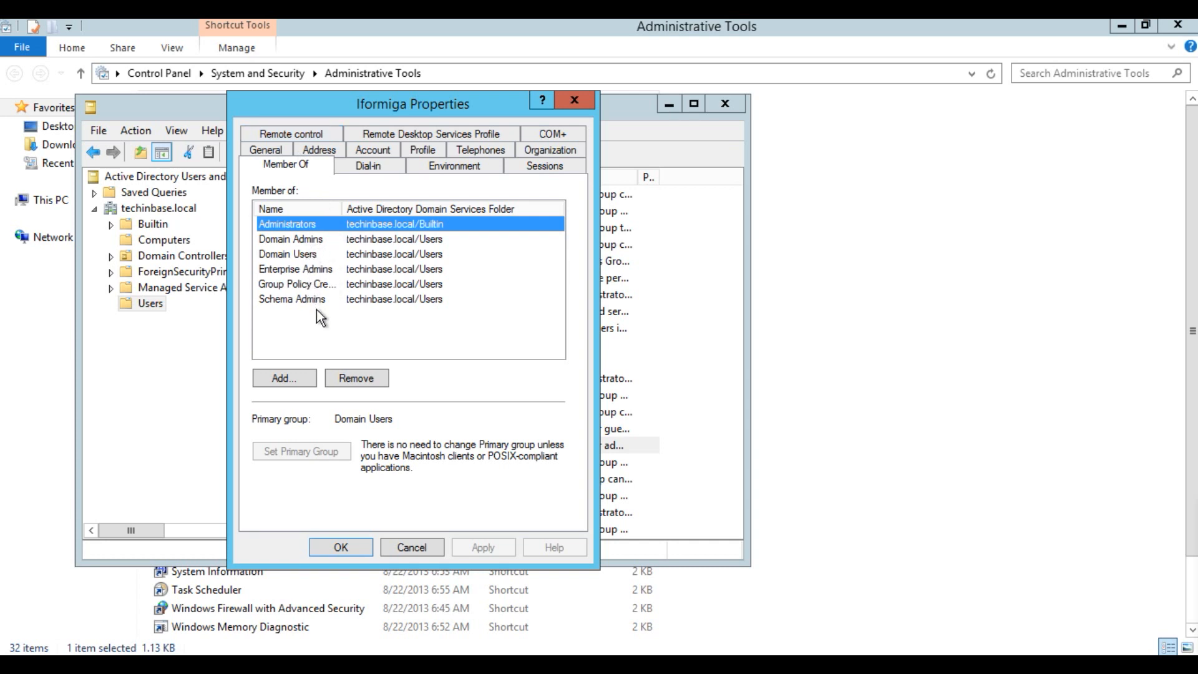
left_click(586, 105)
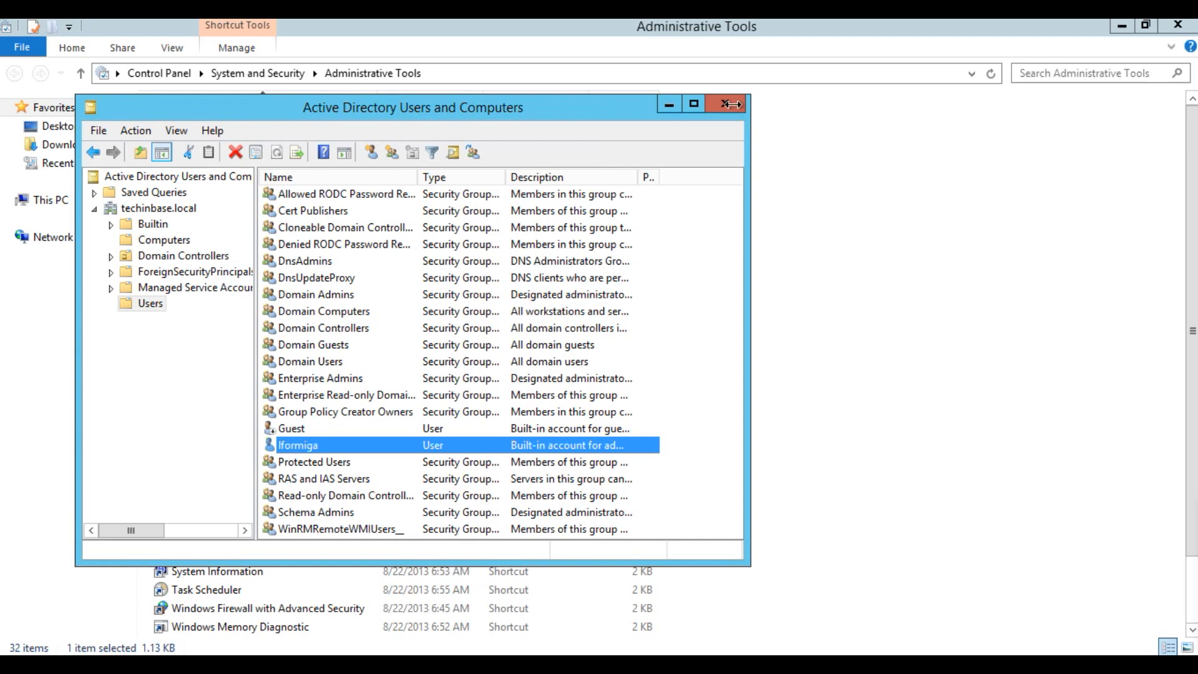
left_click(725, 104)
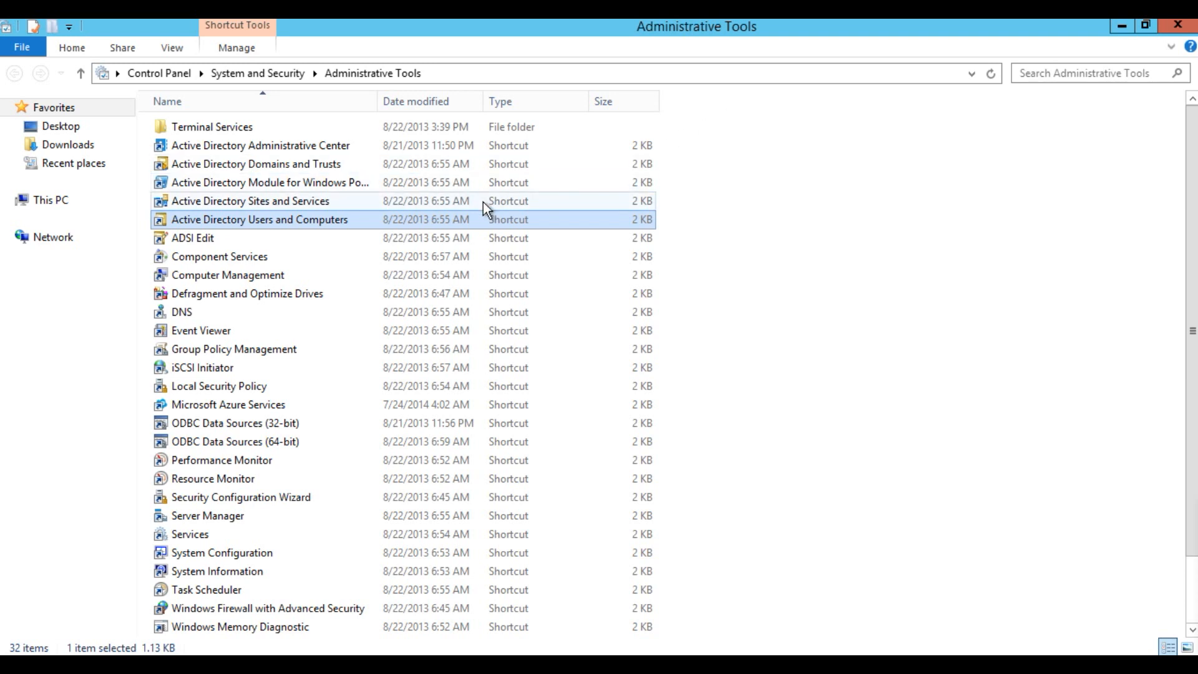
Open Active Directory Domains and Trusts and glance at the techinbase.local domain's properties
left_click(285, 165)
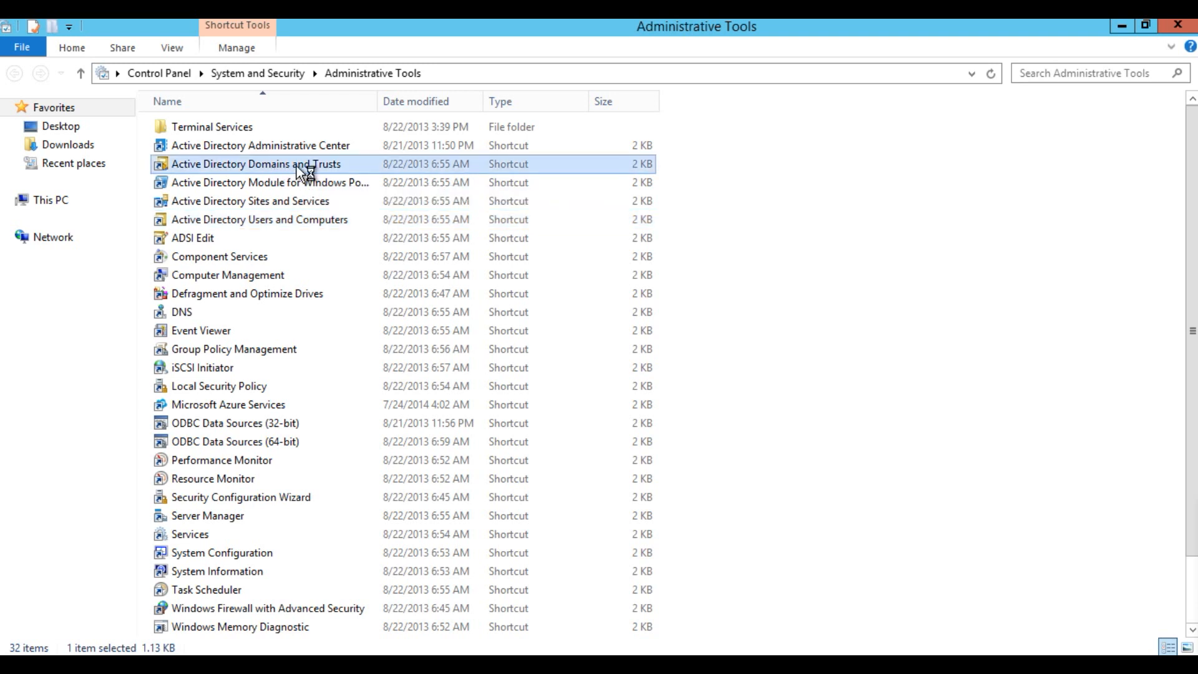
left_click(75, 132)
right_click(81, 122)
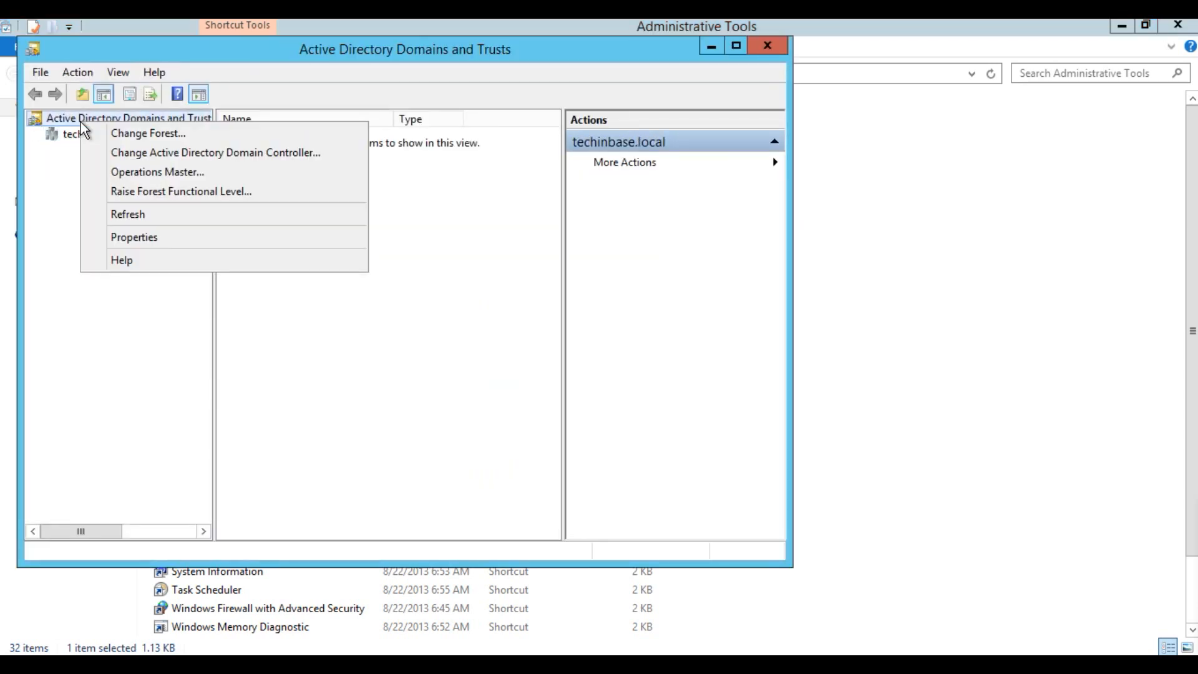
left_click(150, 237)
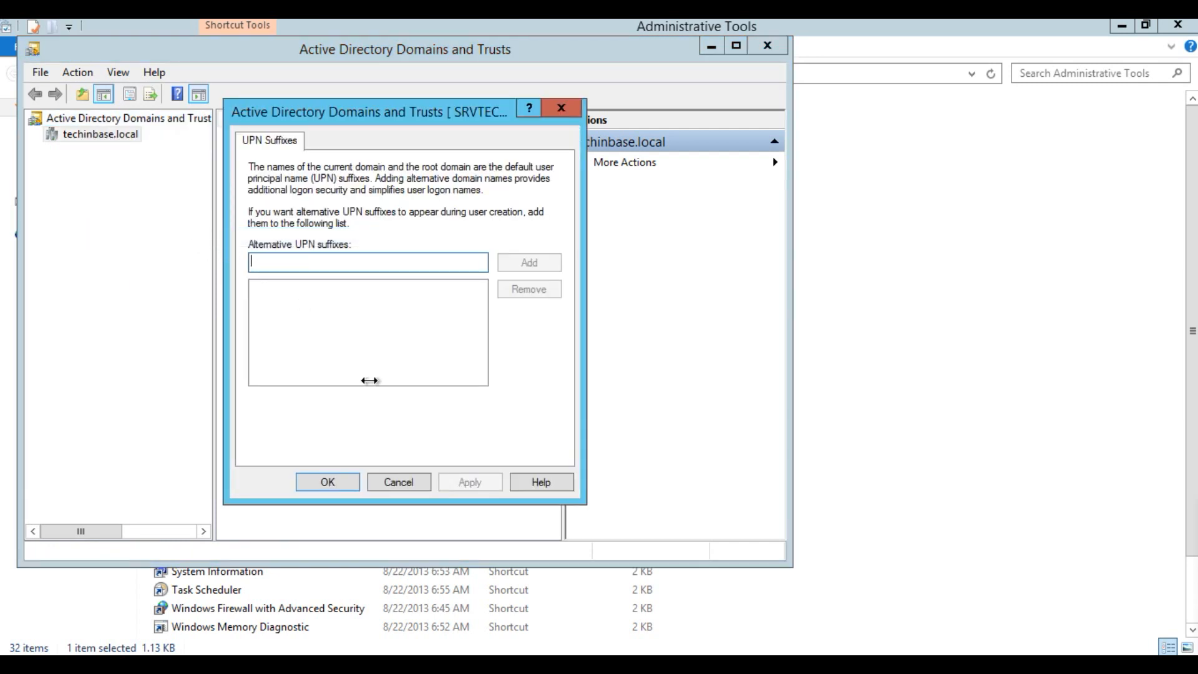
left_click(423, 485)
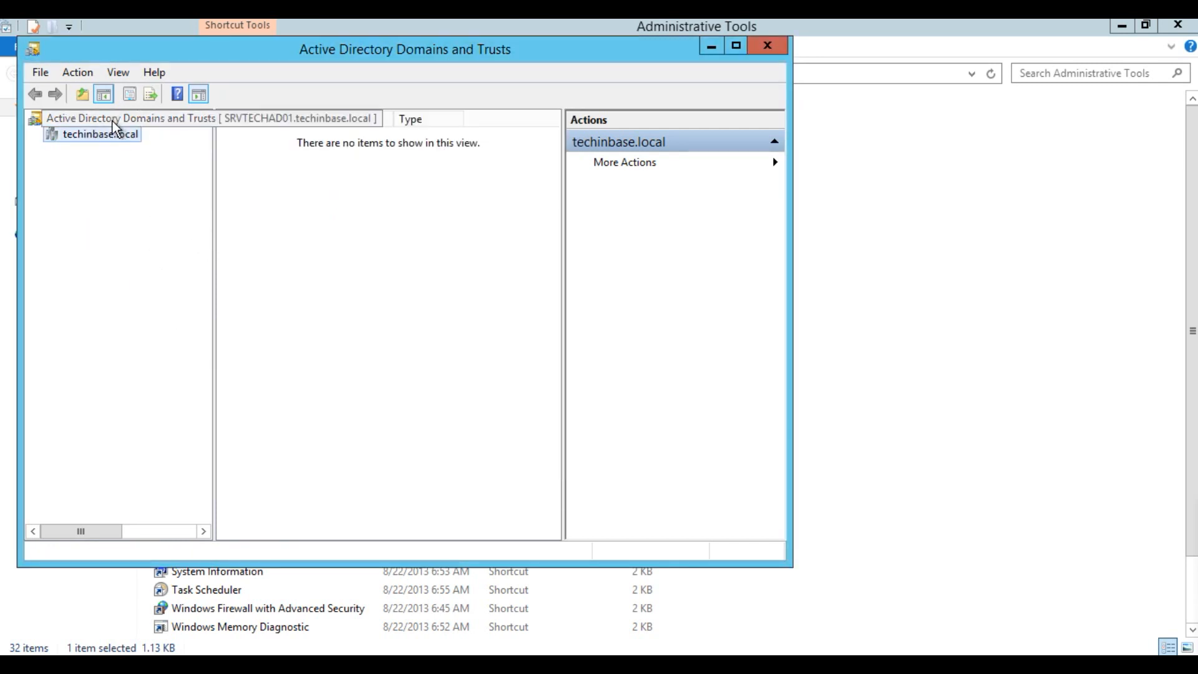
Add cursotechinbase.com.br as an alternative UPN suffix in the forest root's properties
left_click(114, 121)
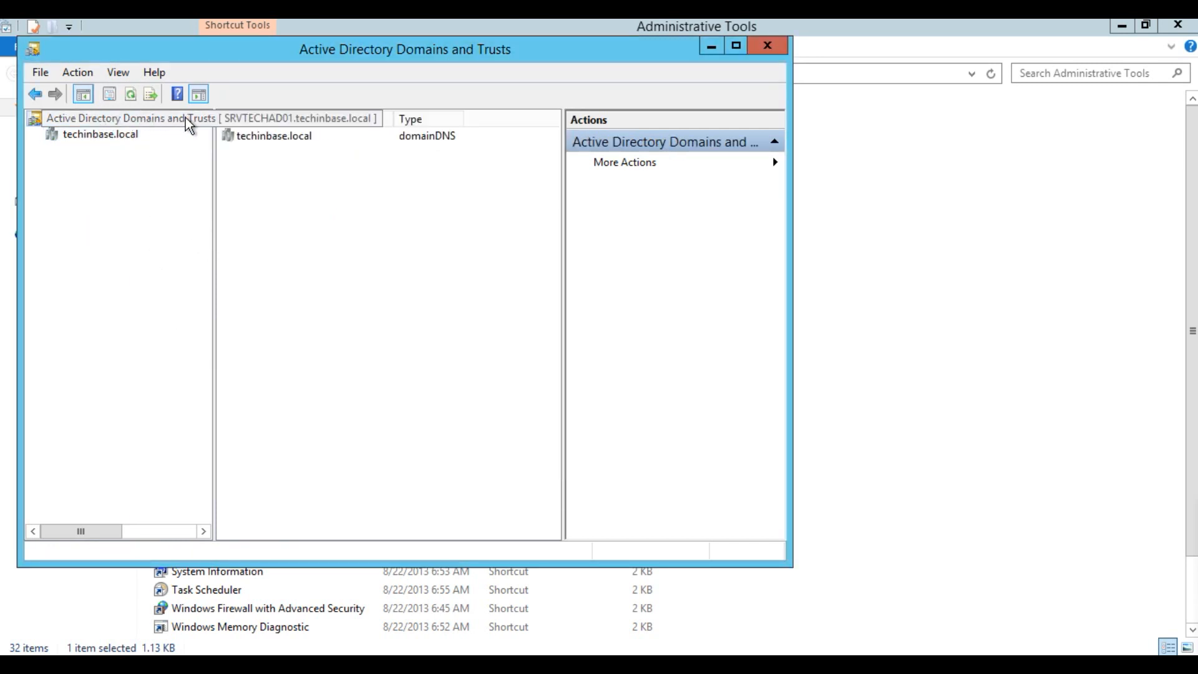
right_click(136, 121)
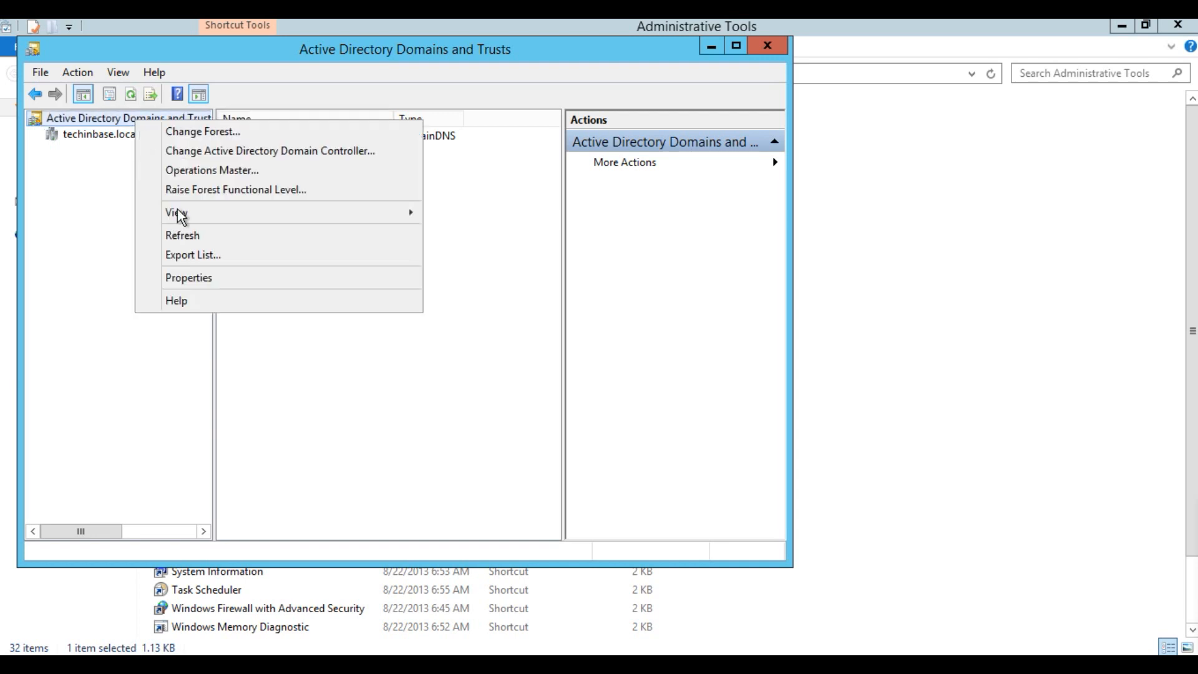
left_click(189, 278)
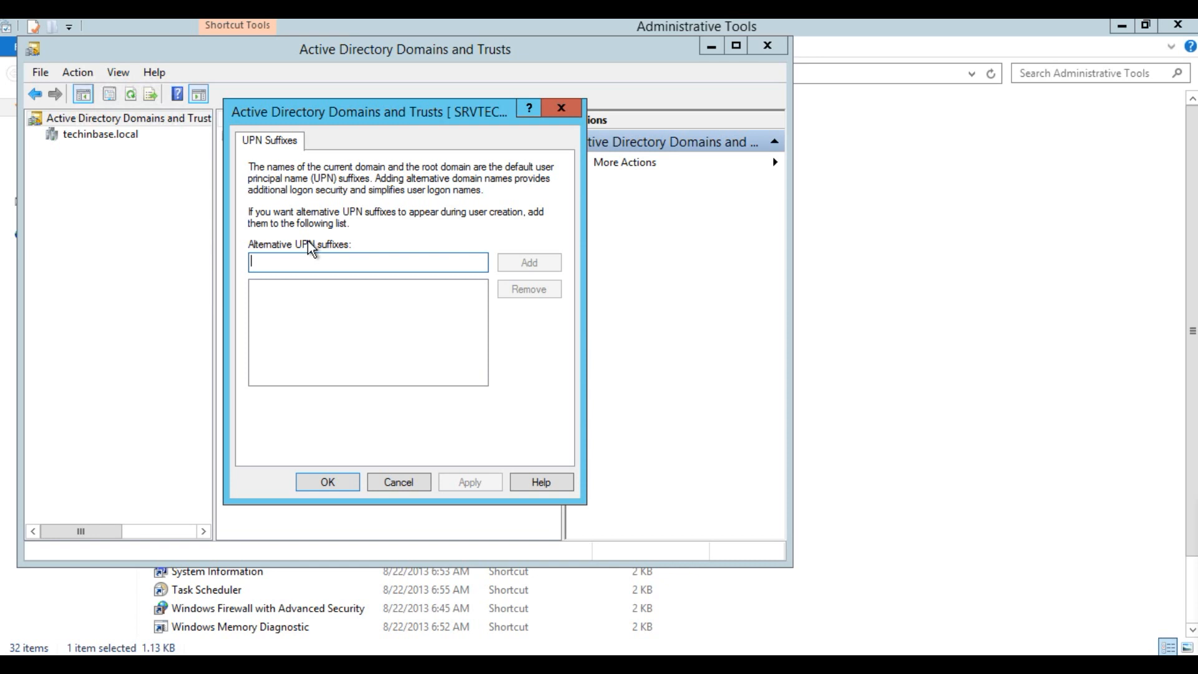
type("curso")
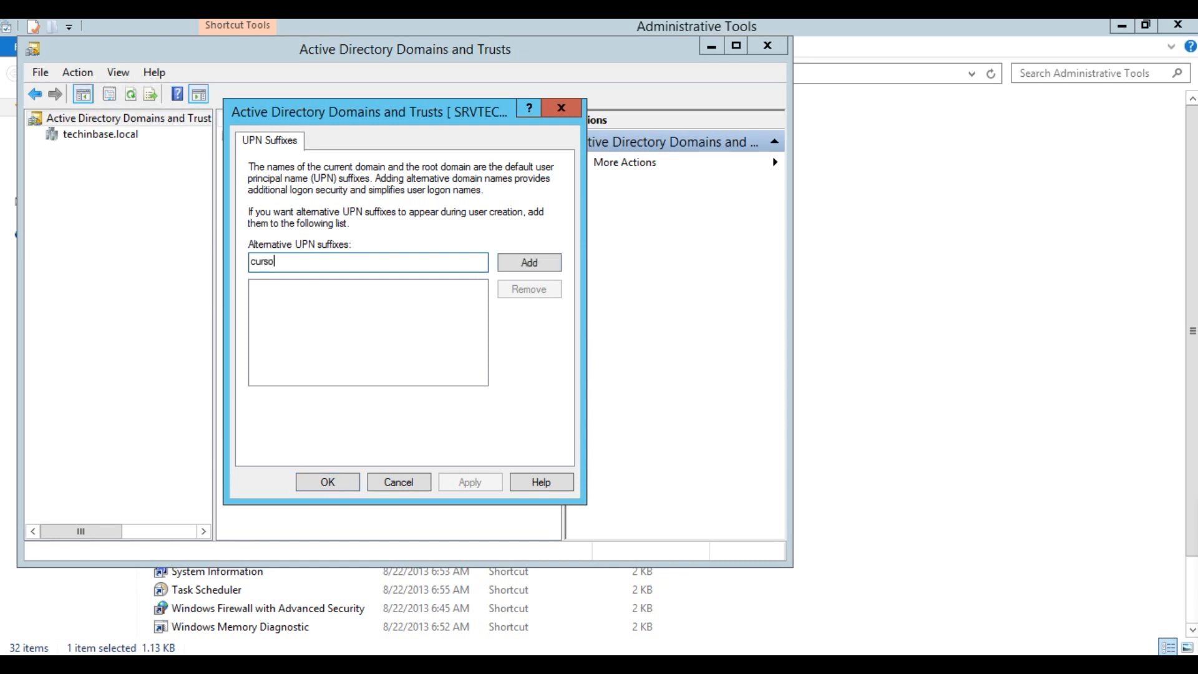
type("techinbase.com.br")
left_click(511, 259)
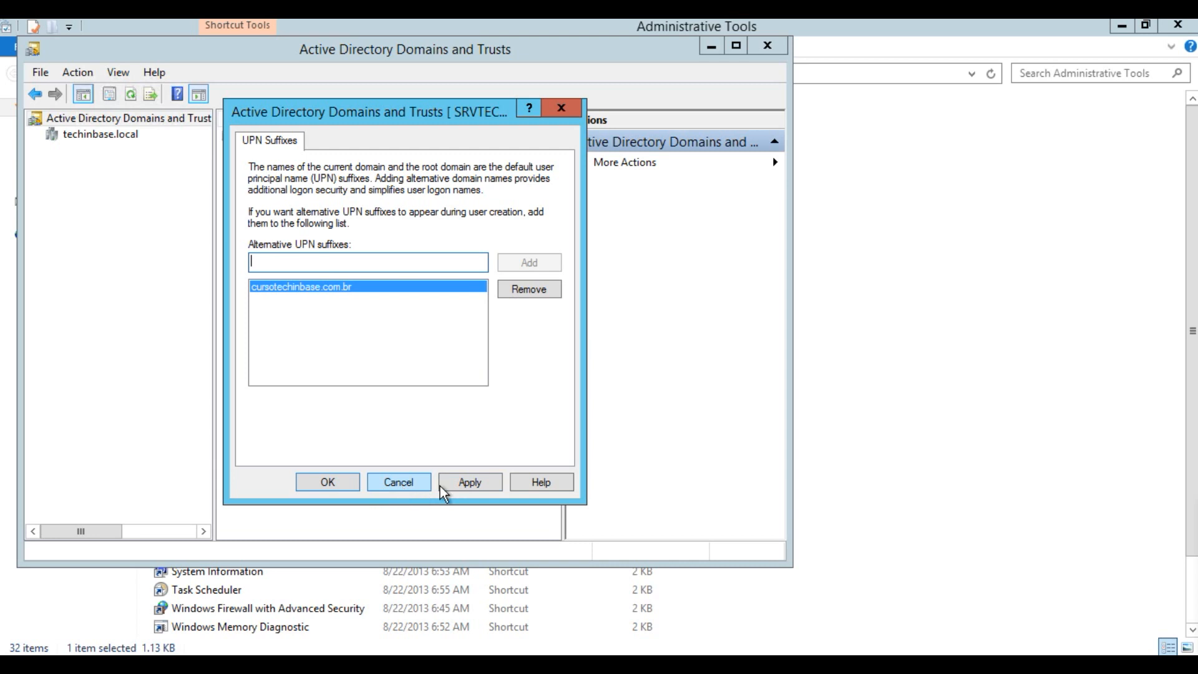
left_click(343, 480)
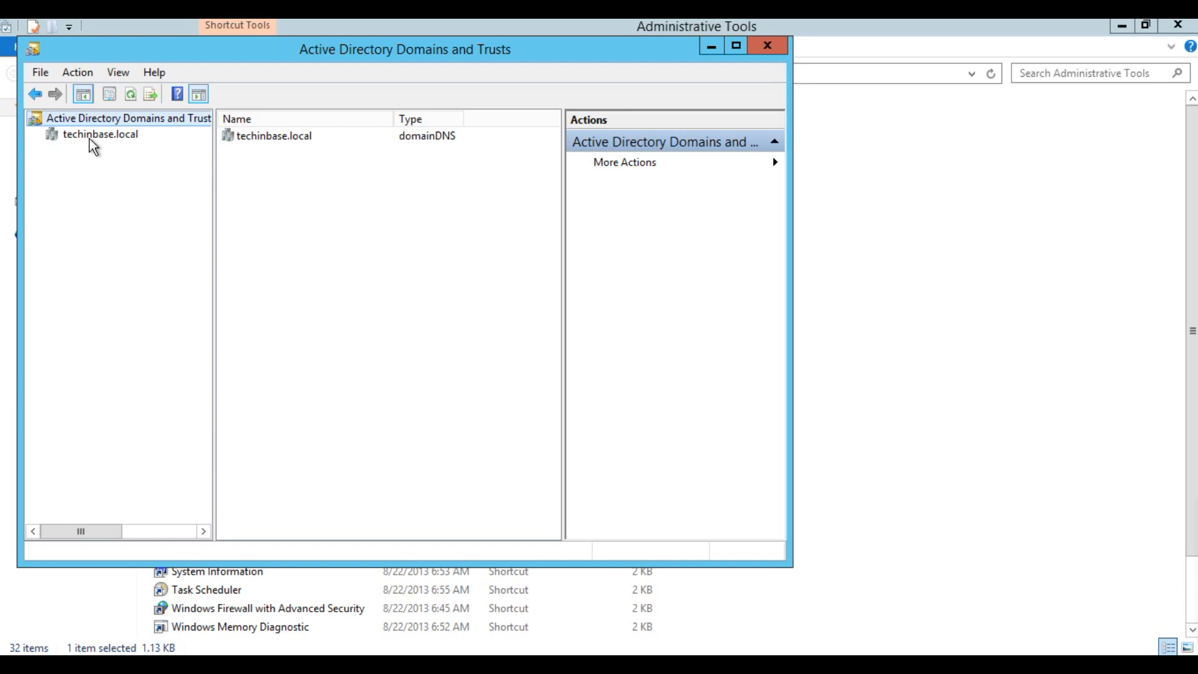
Confirm a user's Account logon suffix list includes cursotechinbase.com.br, then close the Active Directory consoles
left_click(764, 47)
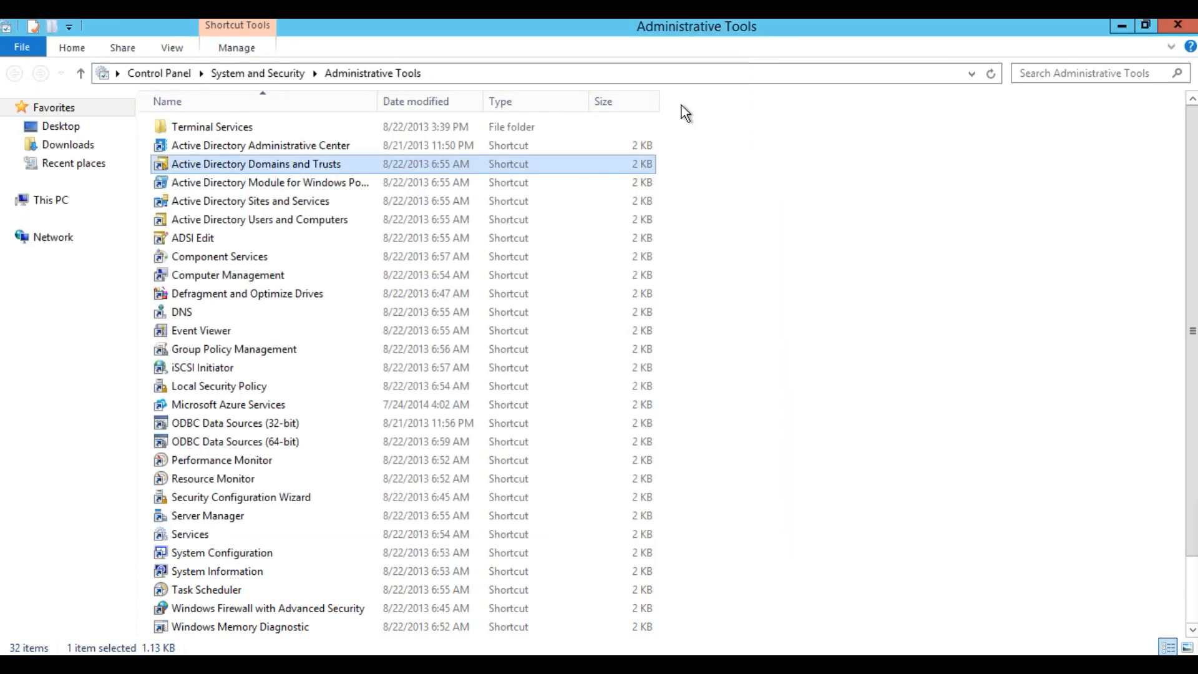
double_click(267, 218)
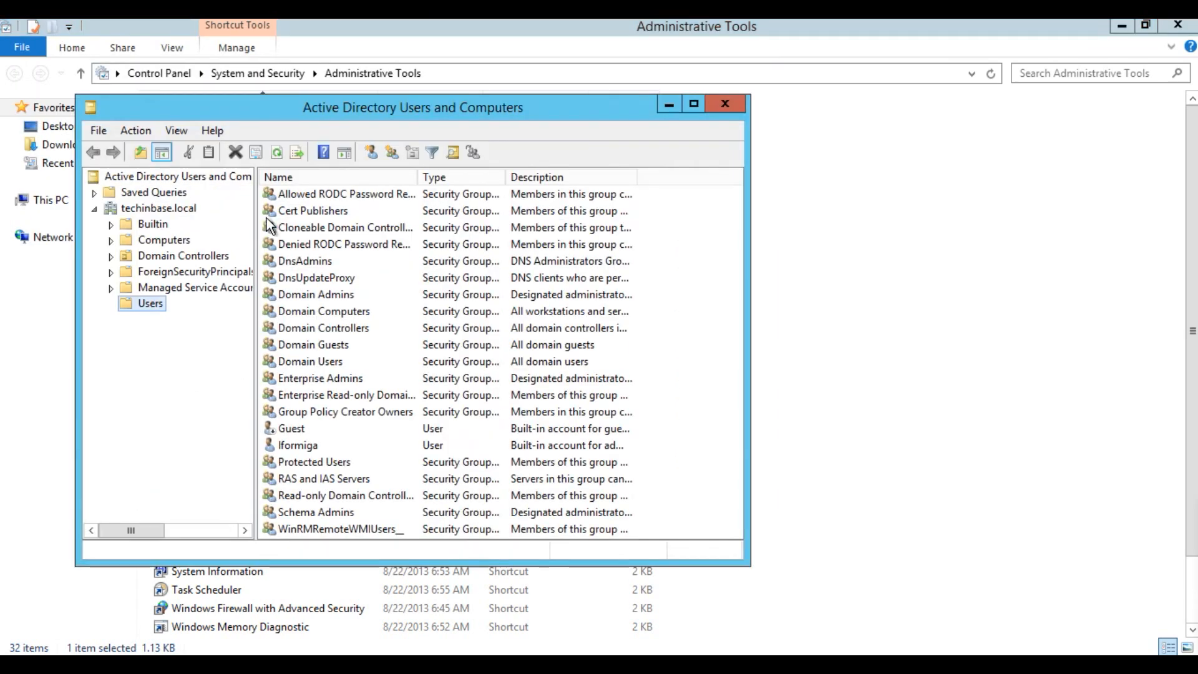
double_click(310, 445)
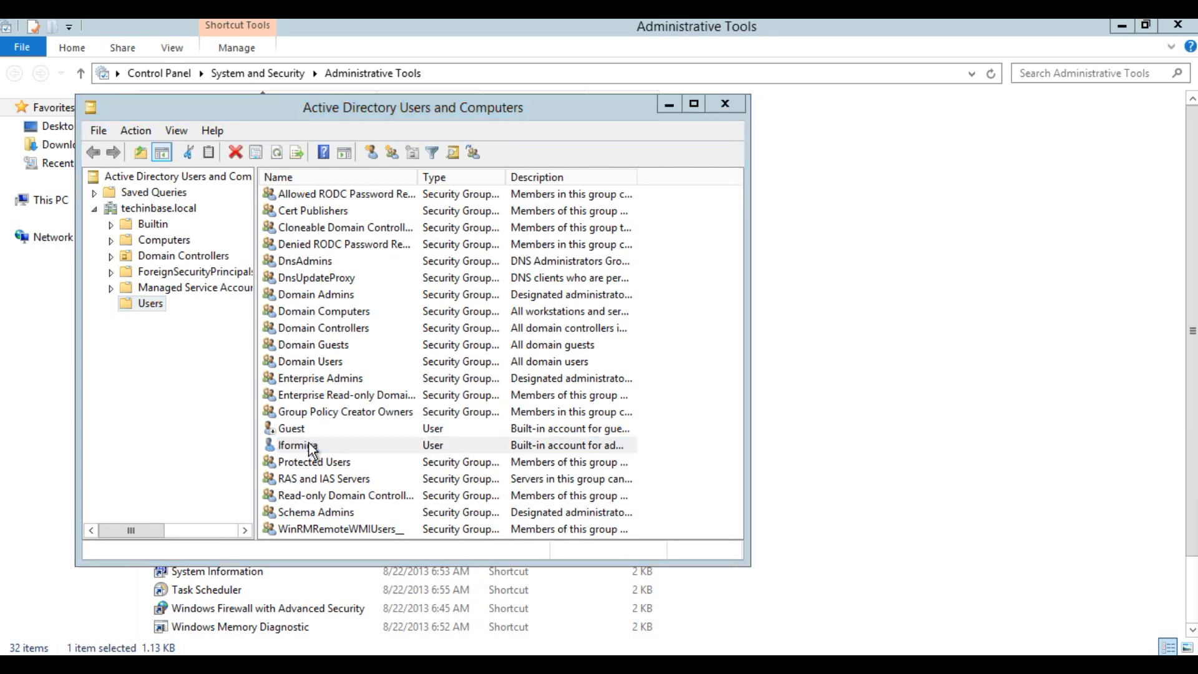
left_click(374, 166)
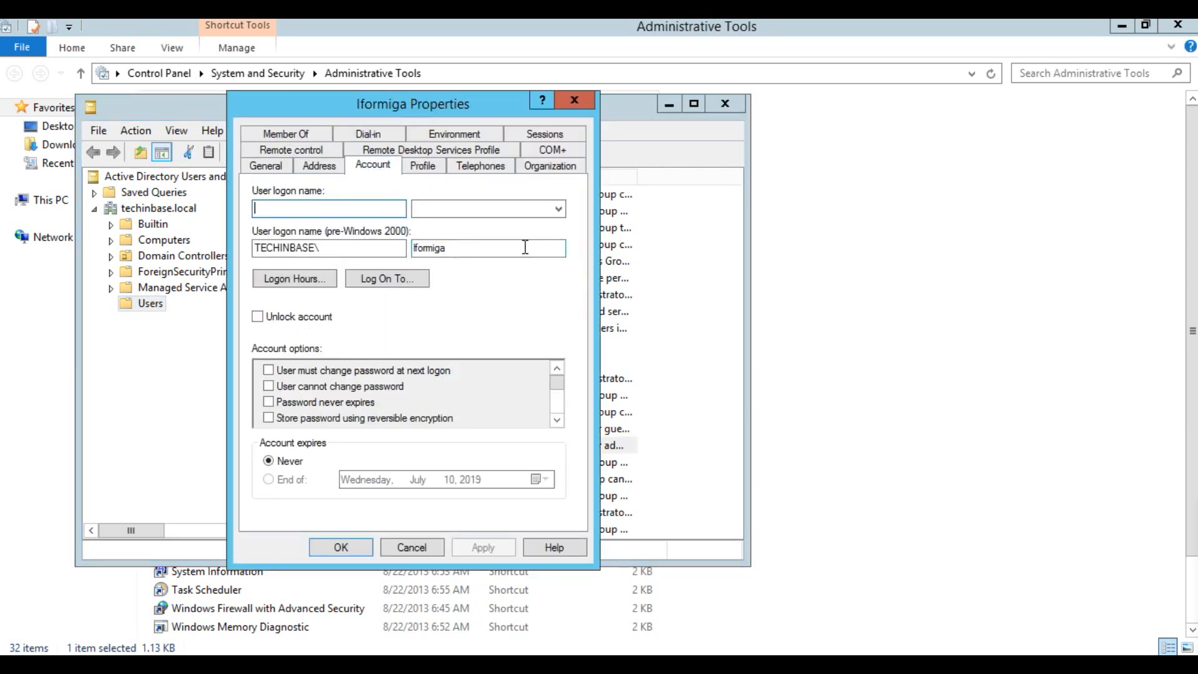
left_click(558, 210)
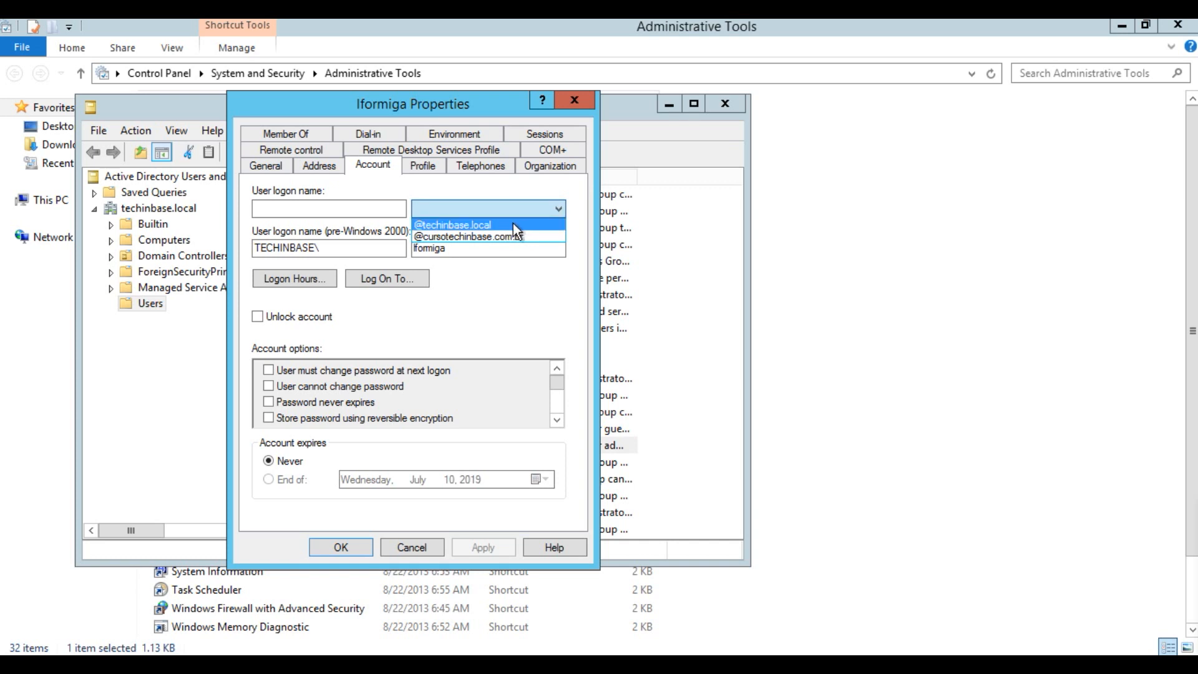
left_click(582, 103)
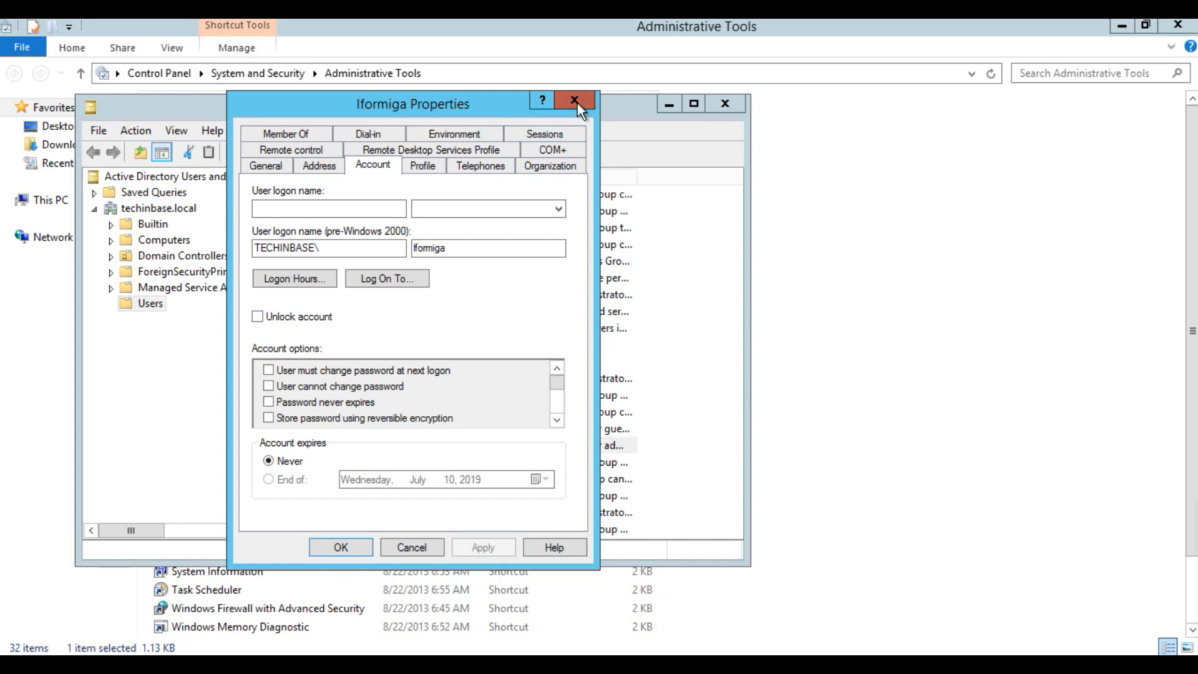
left_click(576, 102)
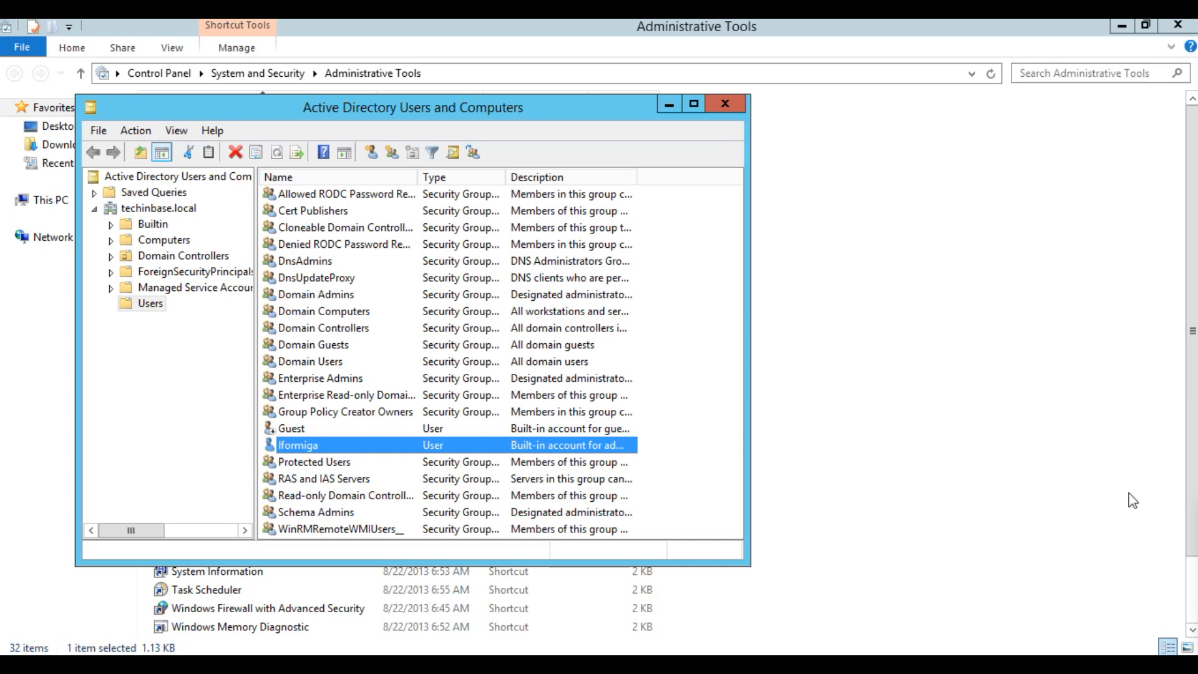
left_click(724, 104)
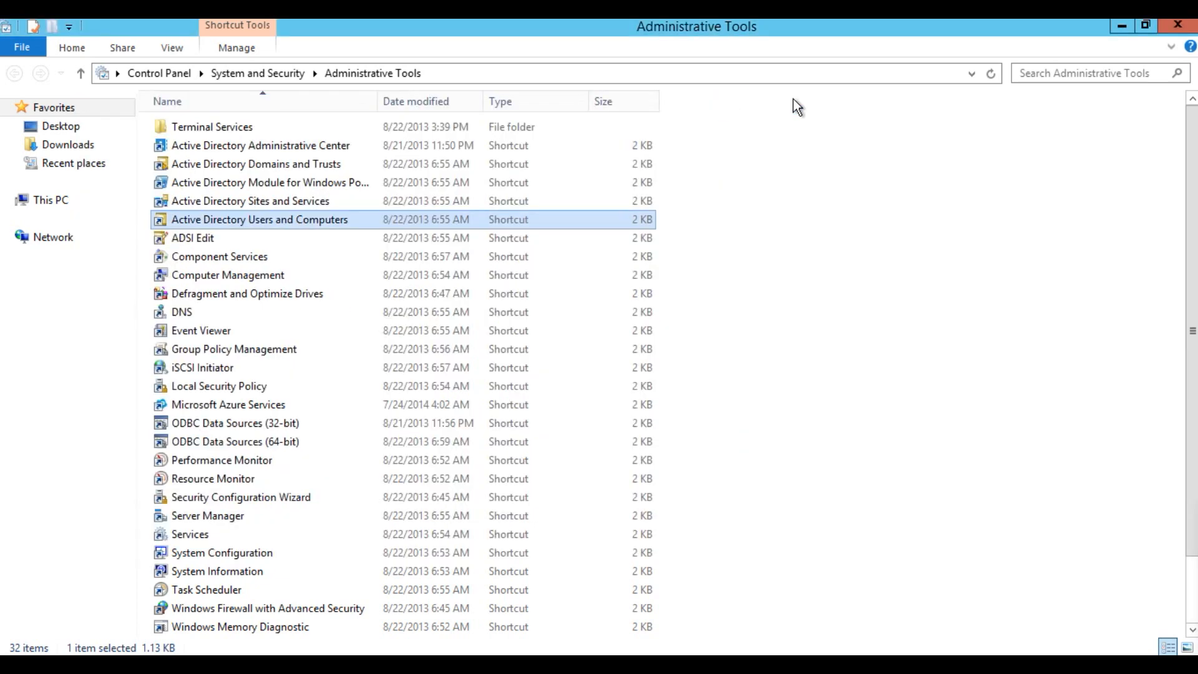
Close Server Manager and disconnect the remote desktop session to SRVTECHAD01
left_click(1181, 32)
left_click(1180, 28)
mouse_move(827, 22)
left_click(858, 32)
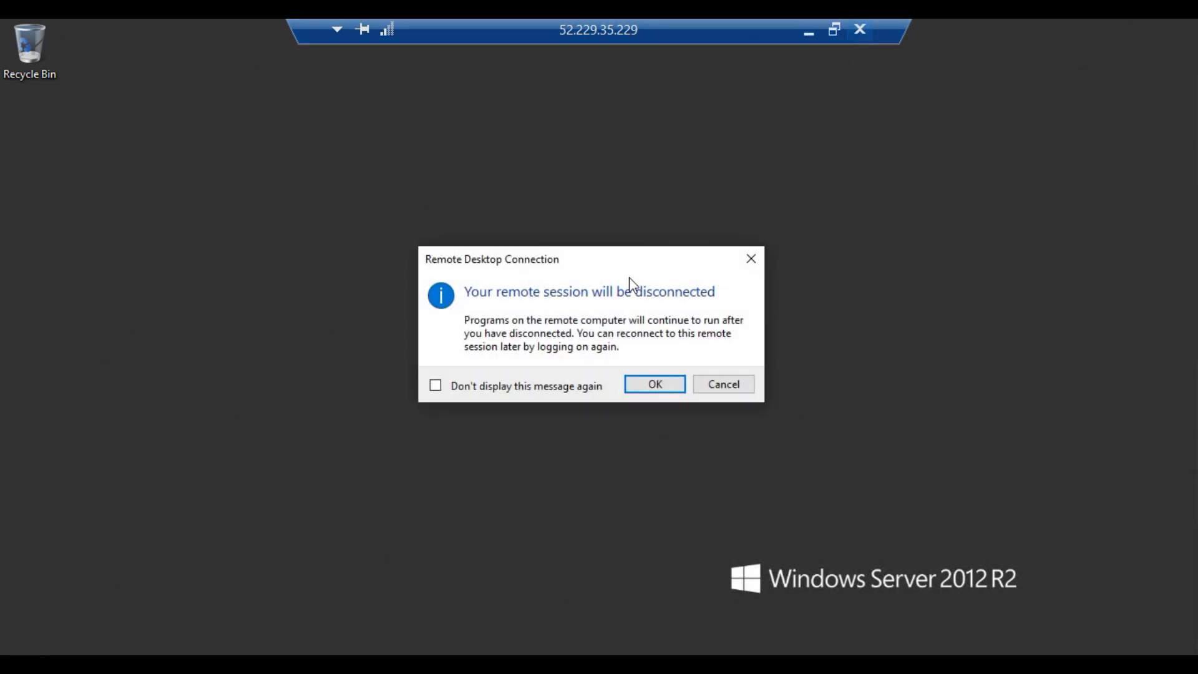
left_click(666, 382)
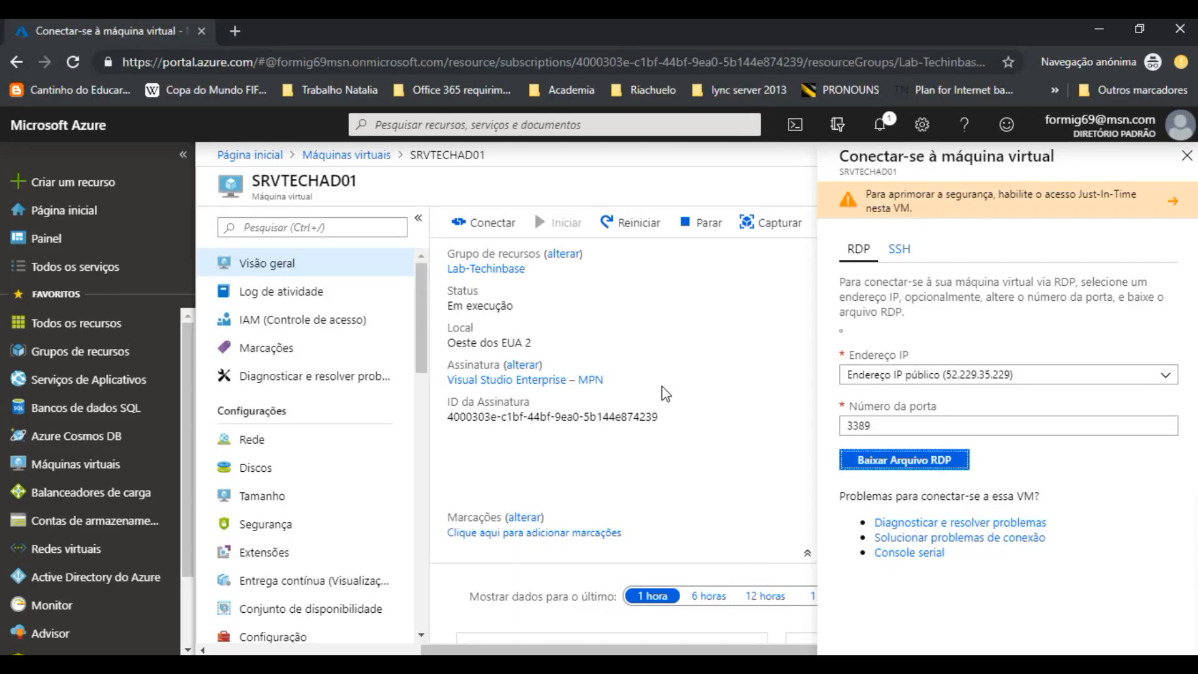
left_click(1186, 155)
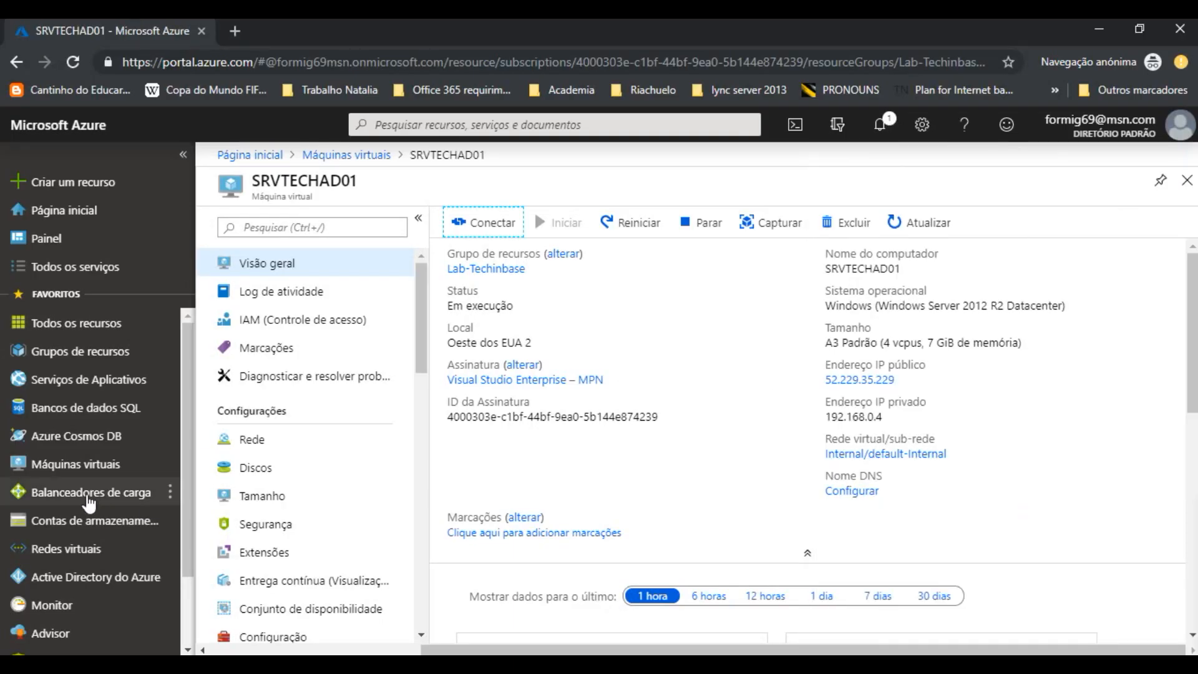
Stop SRVTECHAD01 from Máquinas virtuais and confirm its status reads Parada (desalocada)
left_click(81, 467)
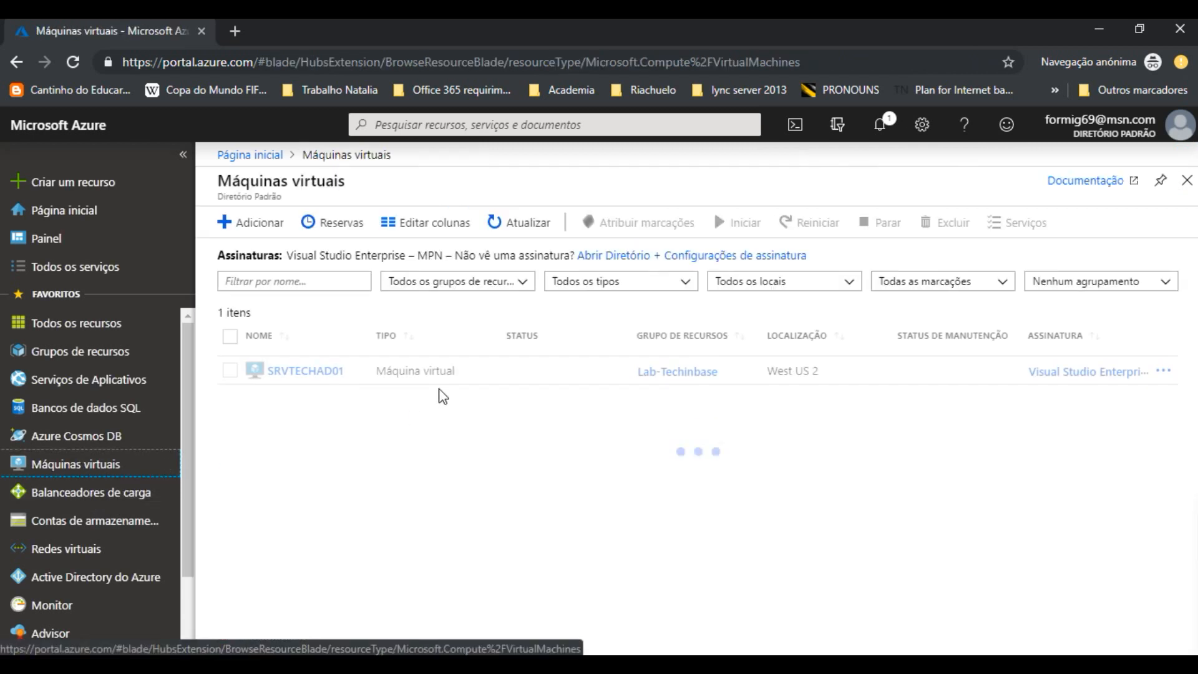
left_click(230, 370)
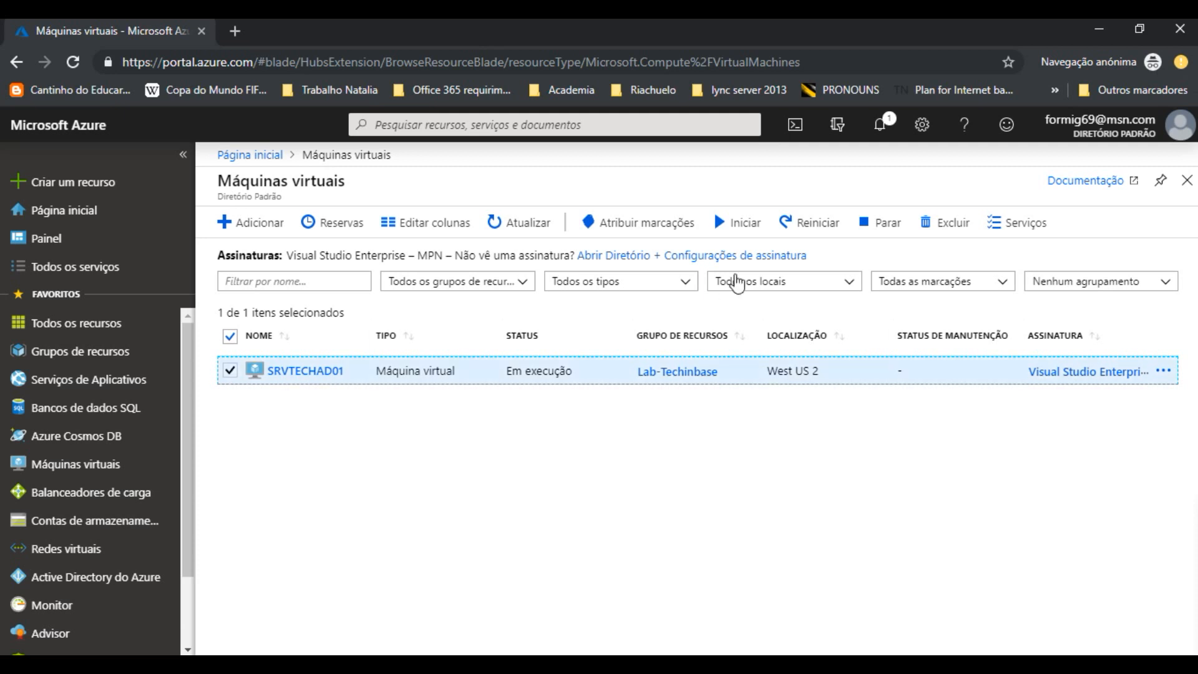
left_click(883, 232)
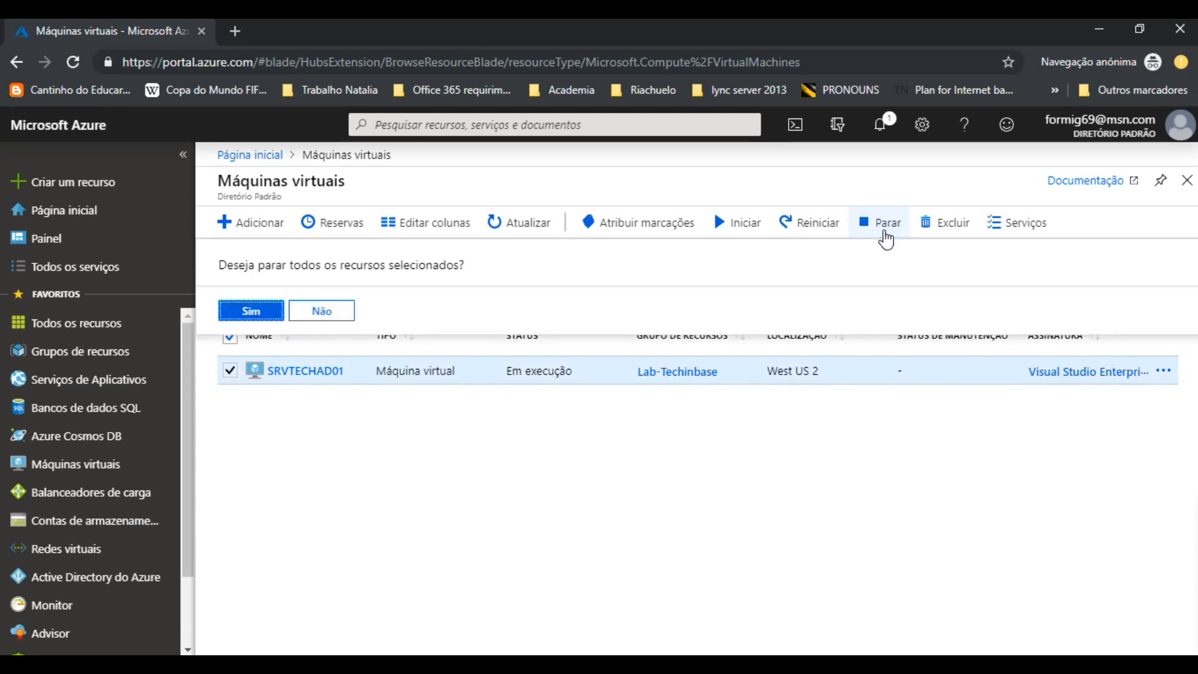
left_click(253, 312)
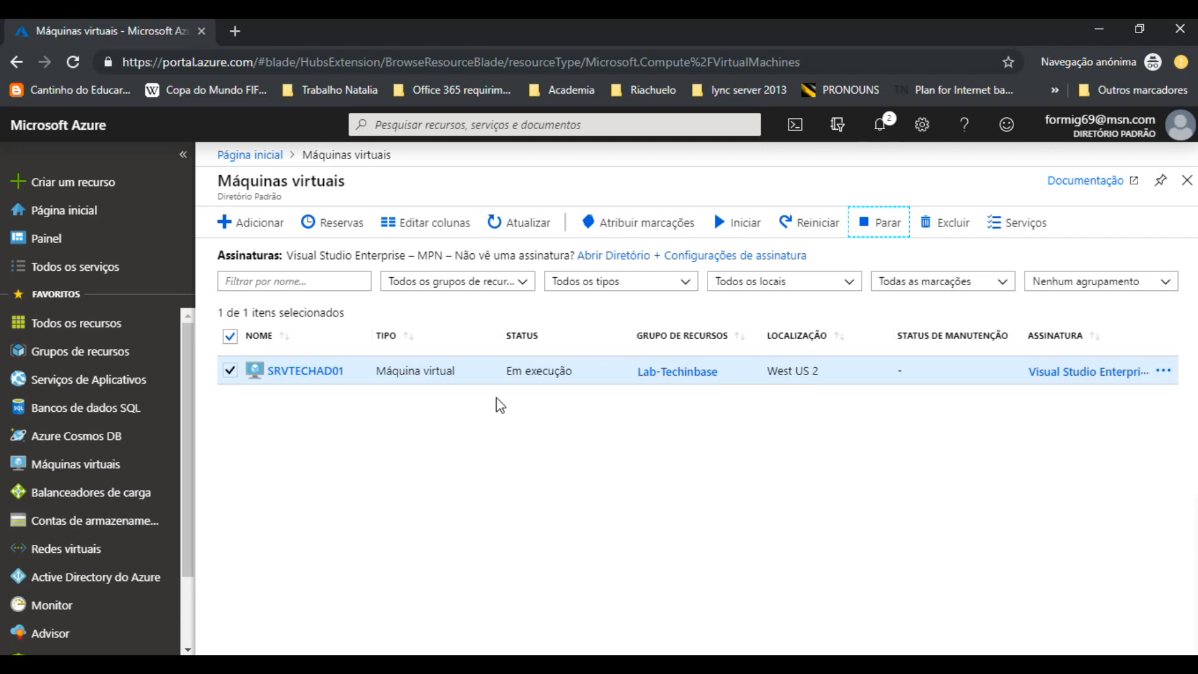
left_click_drag(499, 376, 615, 379)
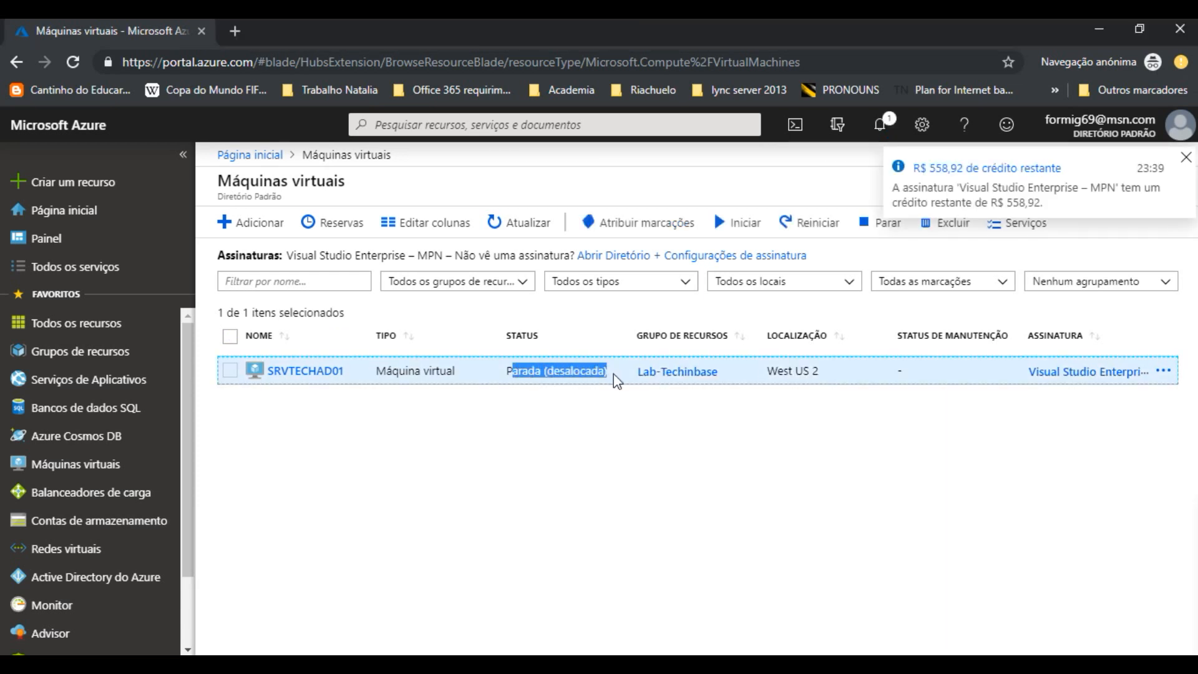
left_click(599, 440)
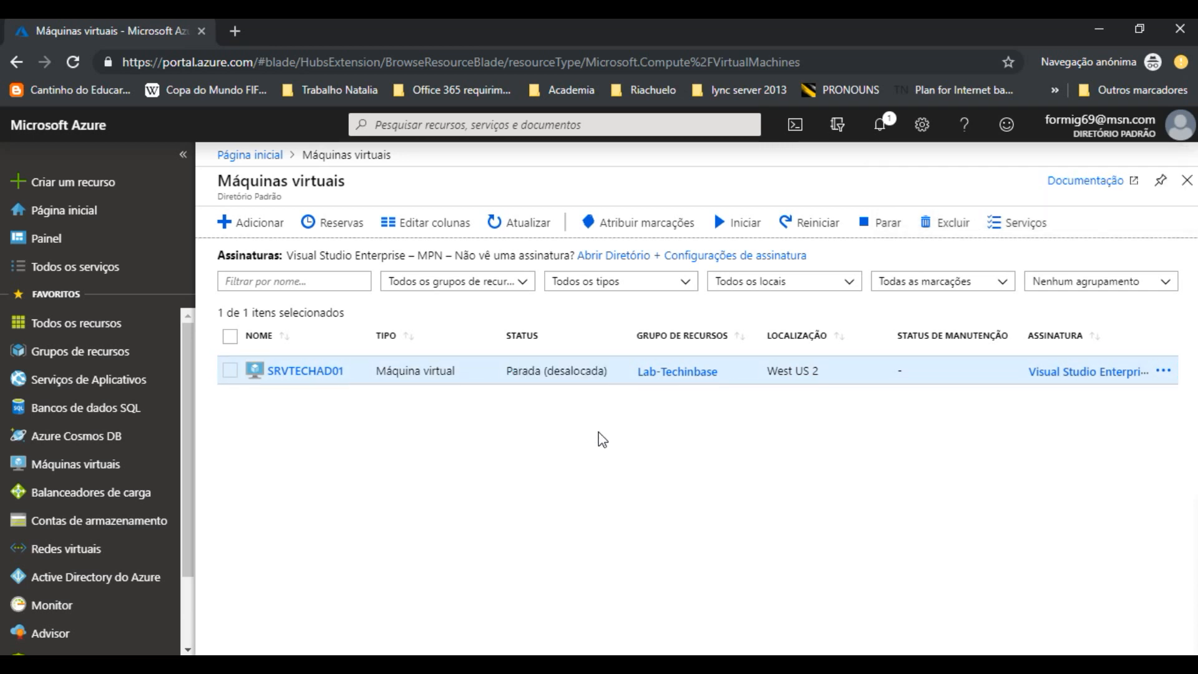